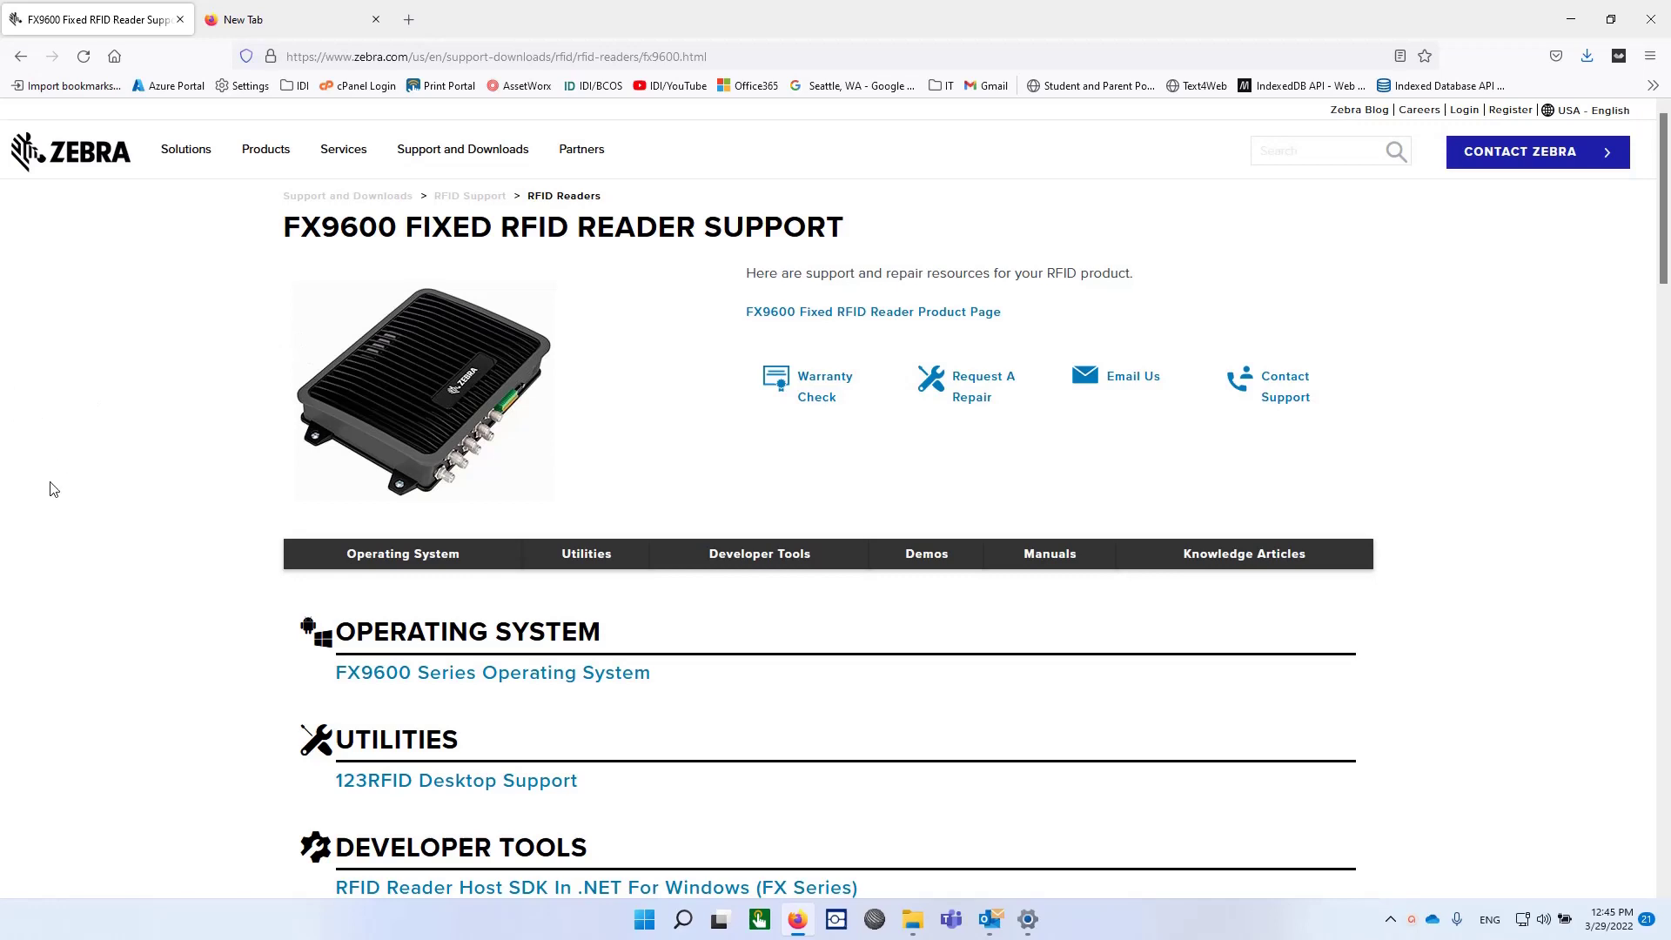
Step: Navigate Zebra Support to the FX9600 Fixed RFID Reader support page listing OS, Utilities and Developer Tools
mouse_move(462, 149)
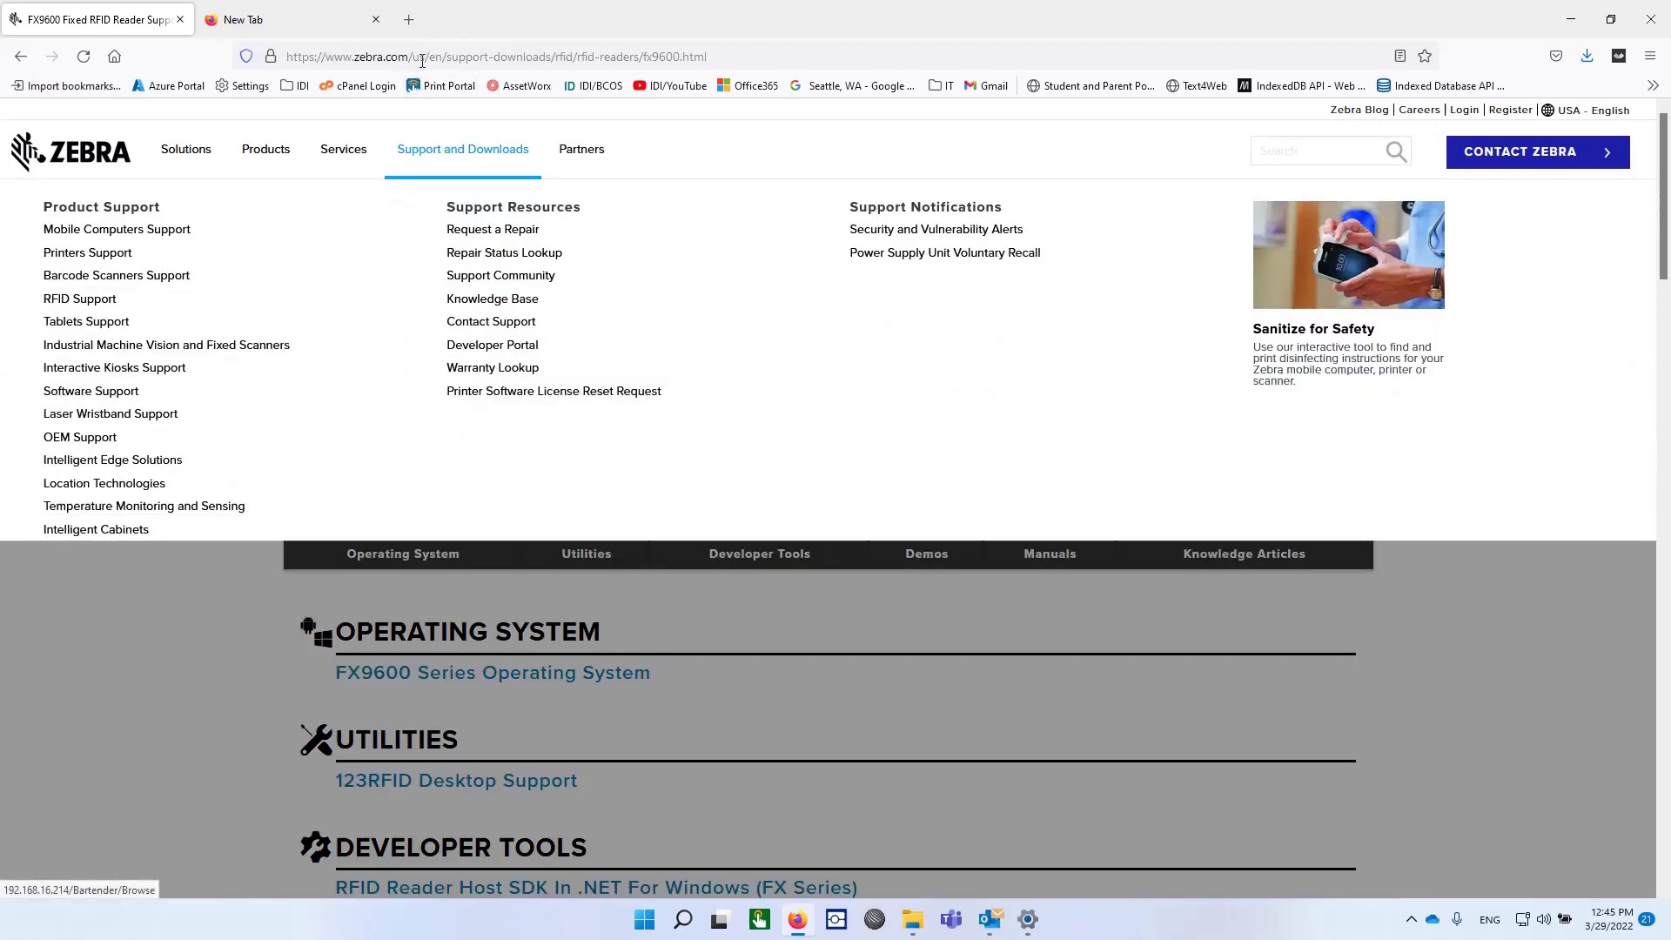
left_click(426, 56)
left_click(427, 56)
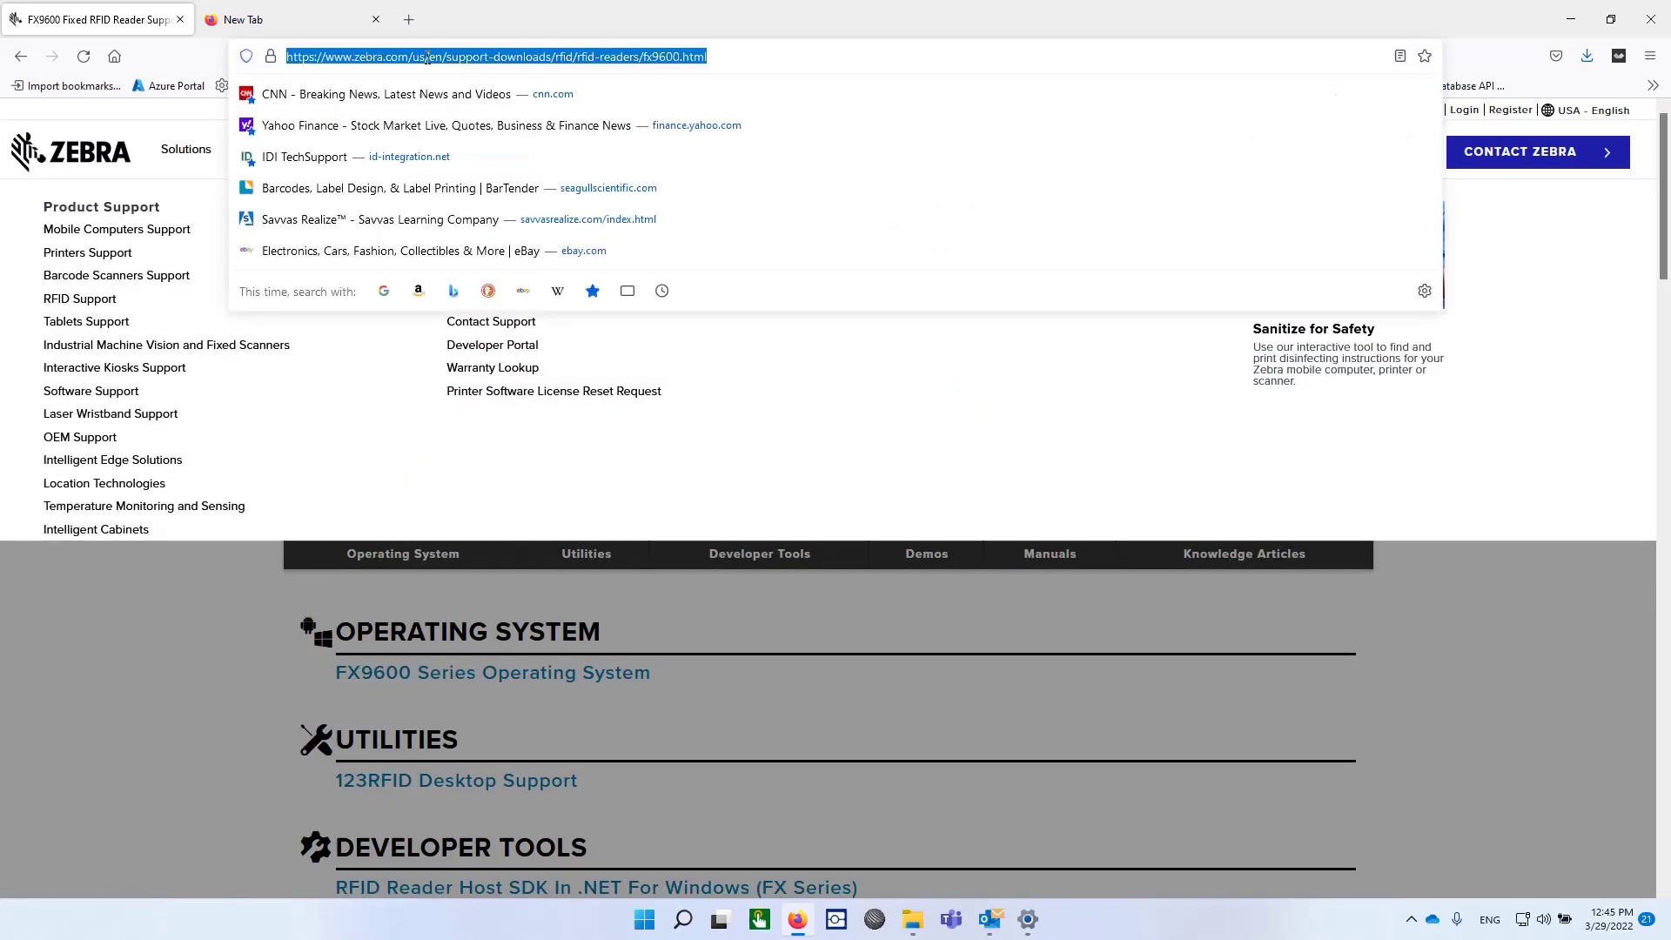
type("http://FX9600FC2054")
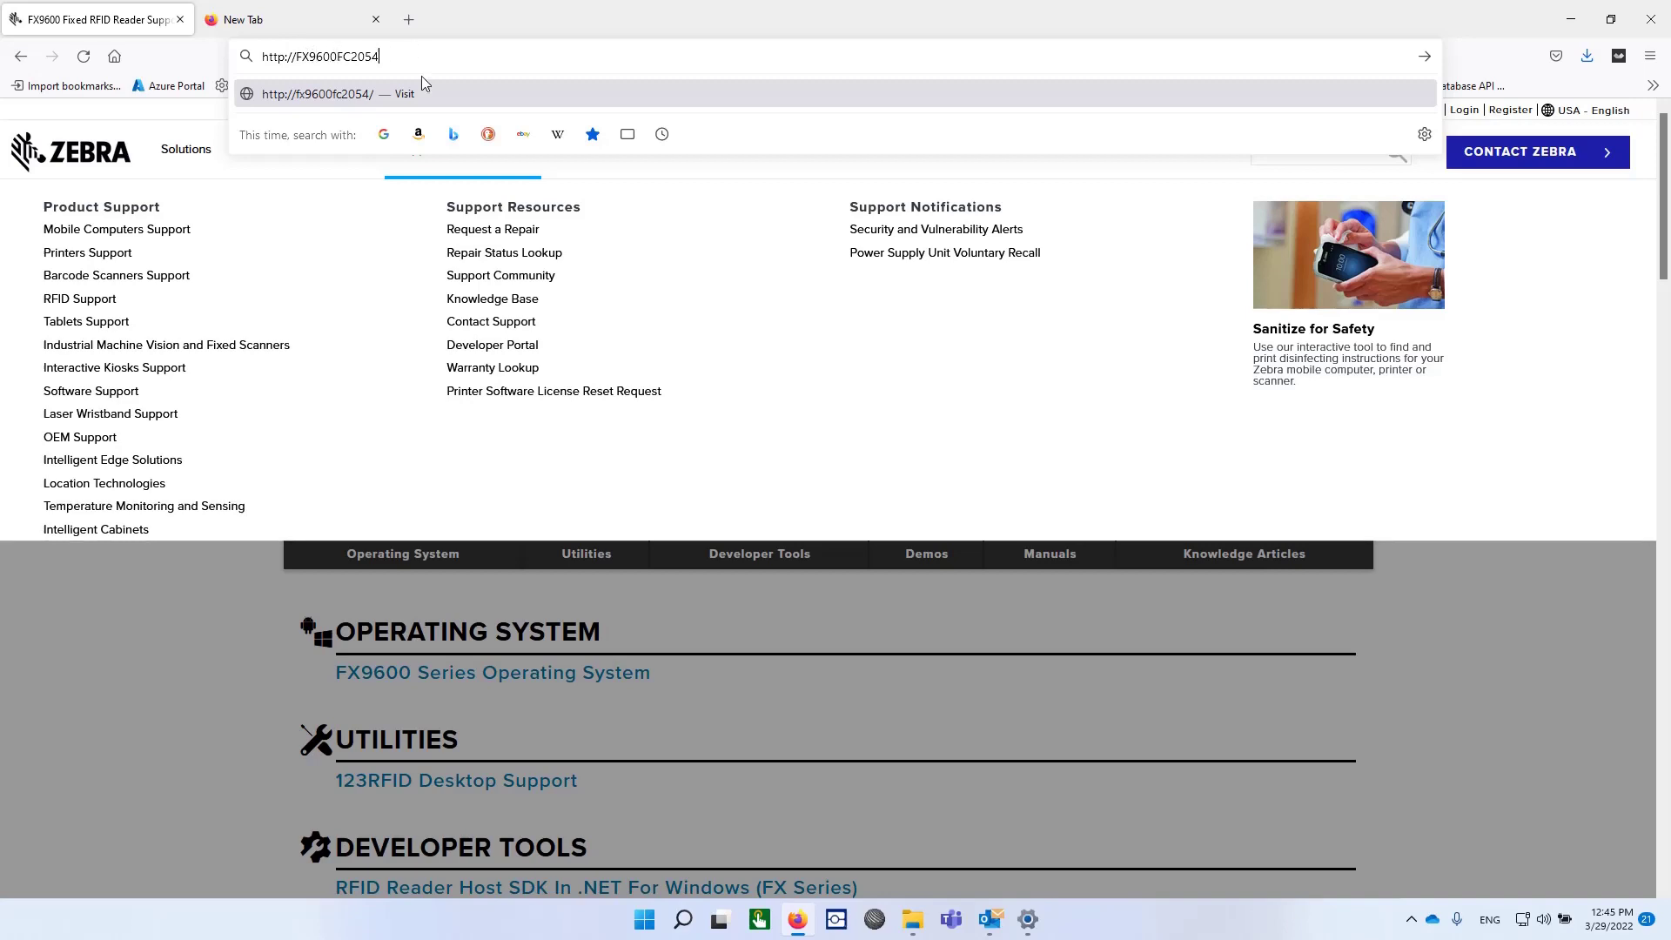
key("Return")
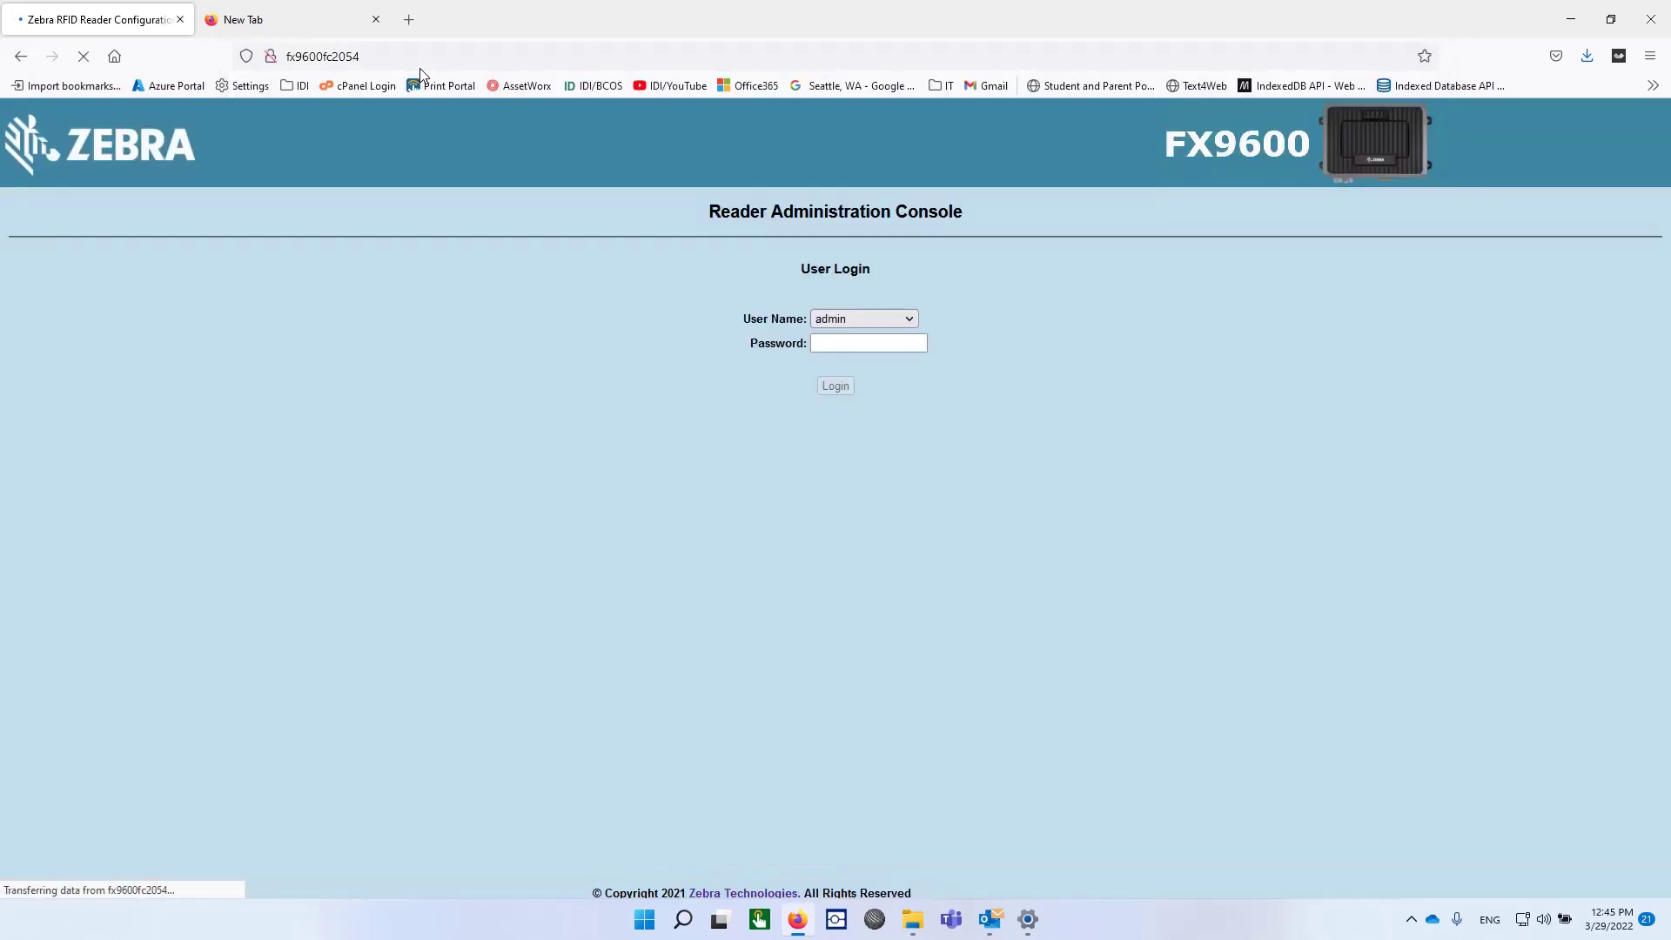
Step: Log in as admin with the admin password to see software version 3.9.16
left_click(886, 340)
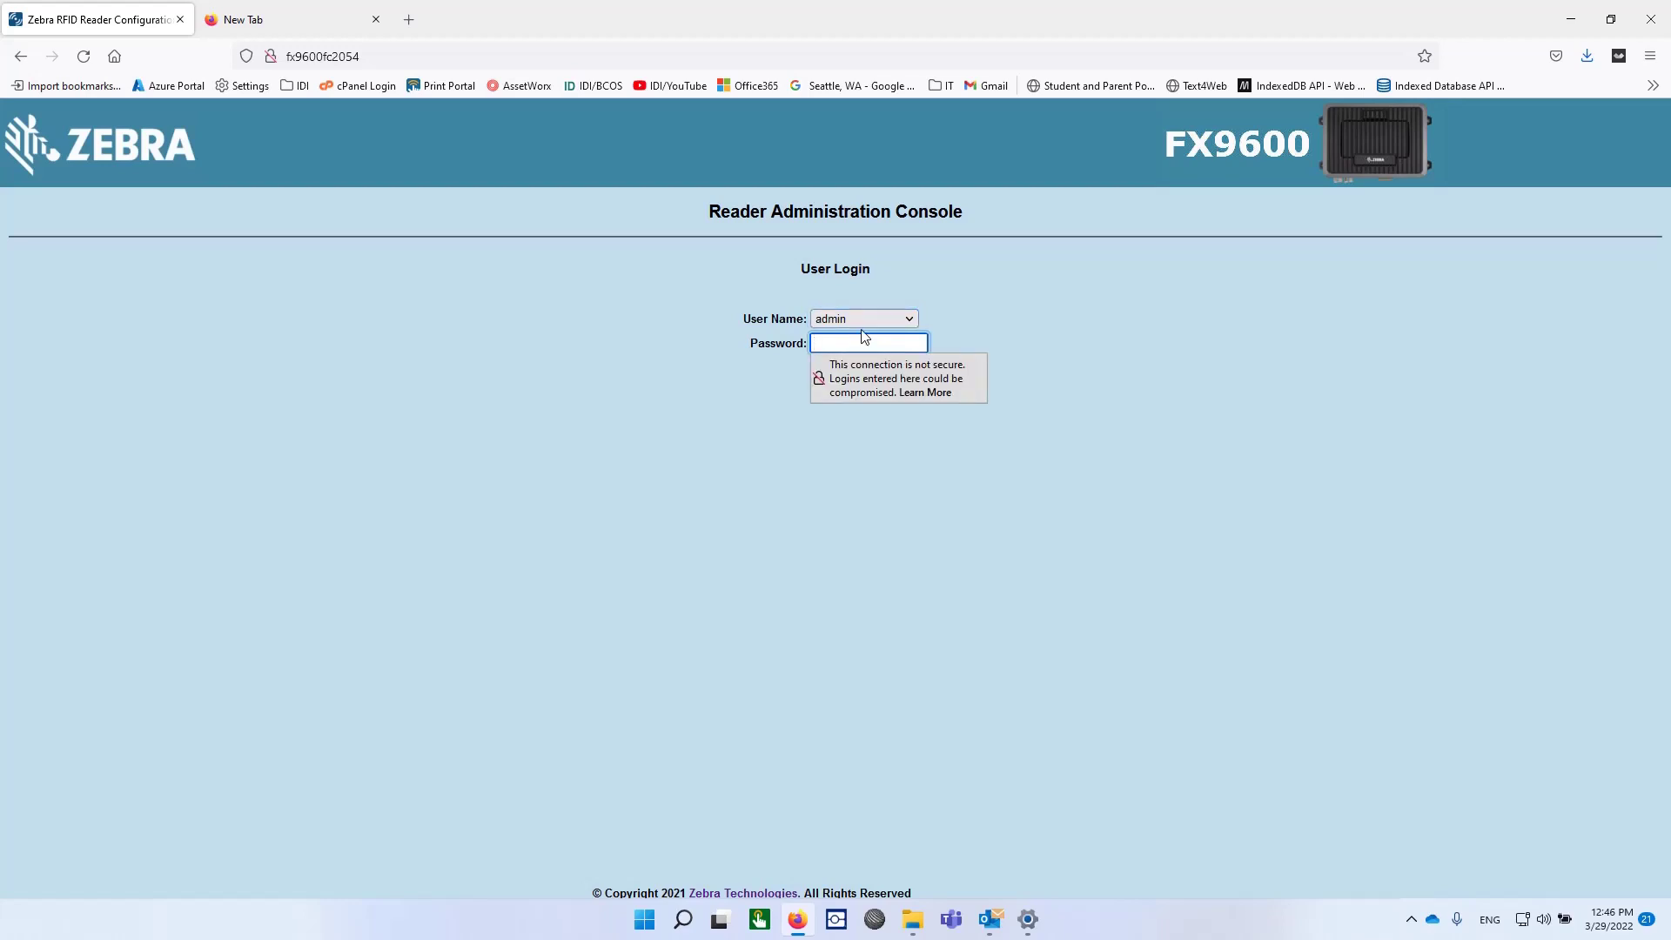
type("••••")
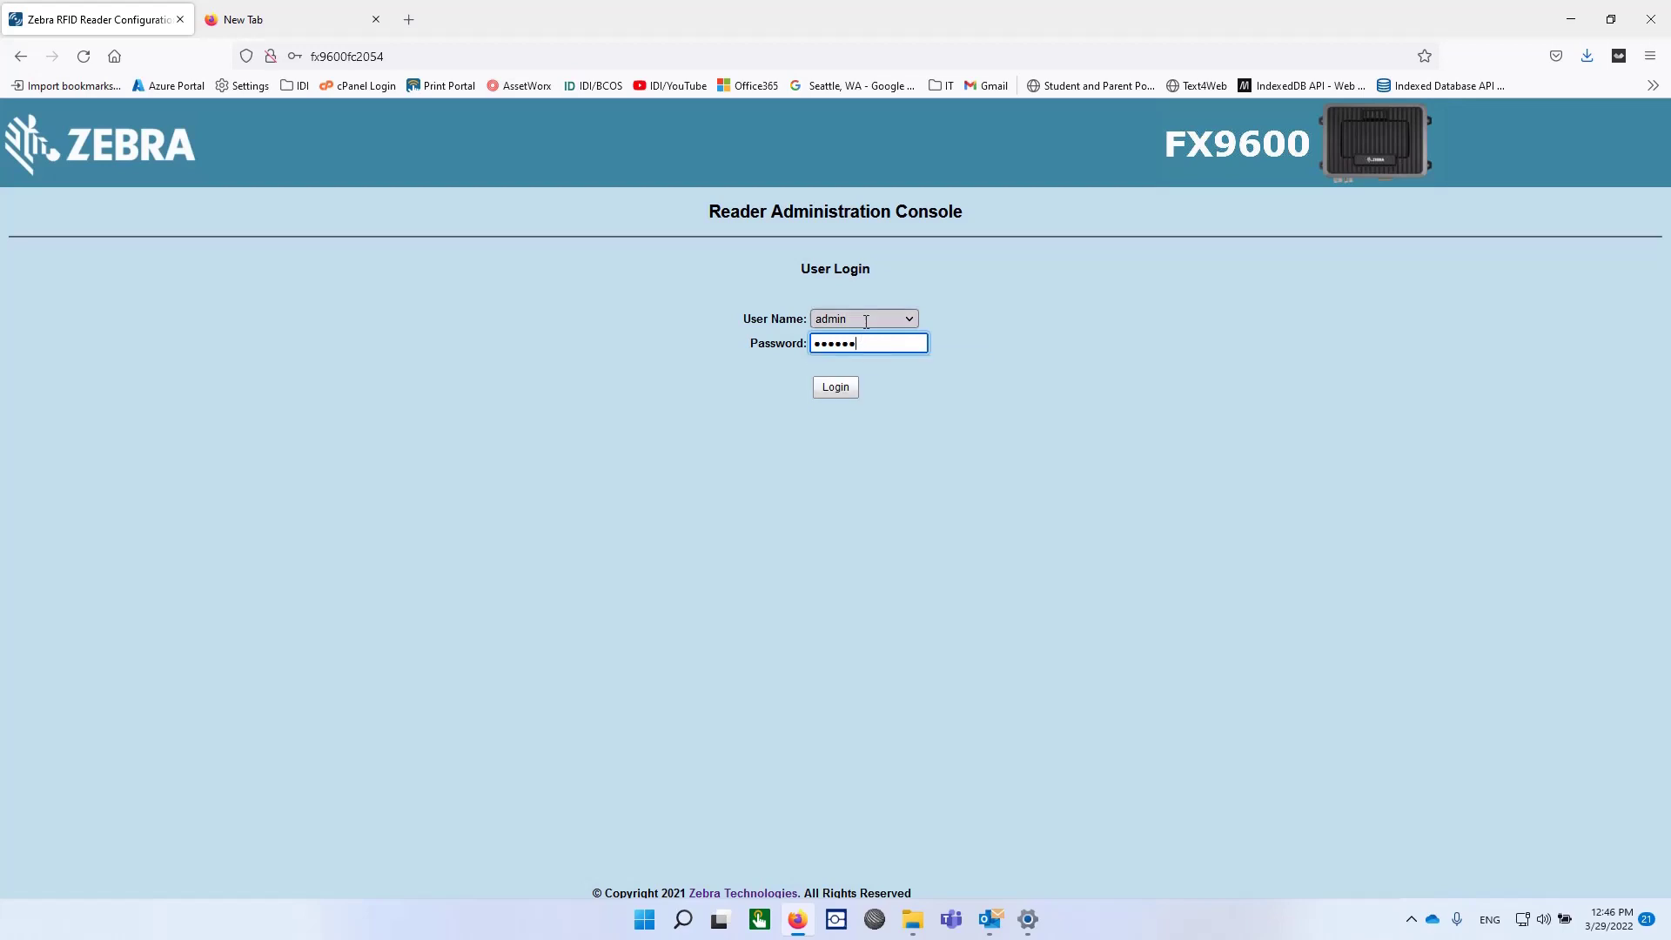
left_click(837, 396)
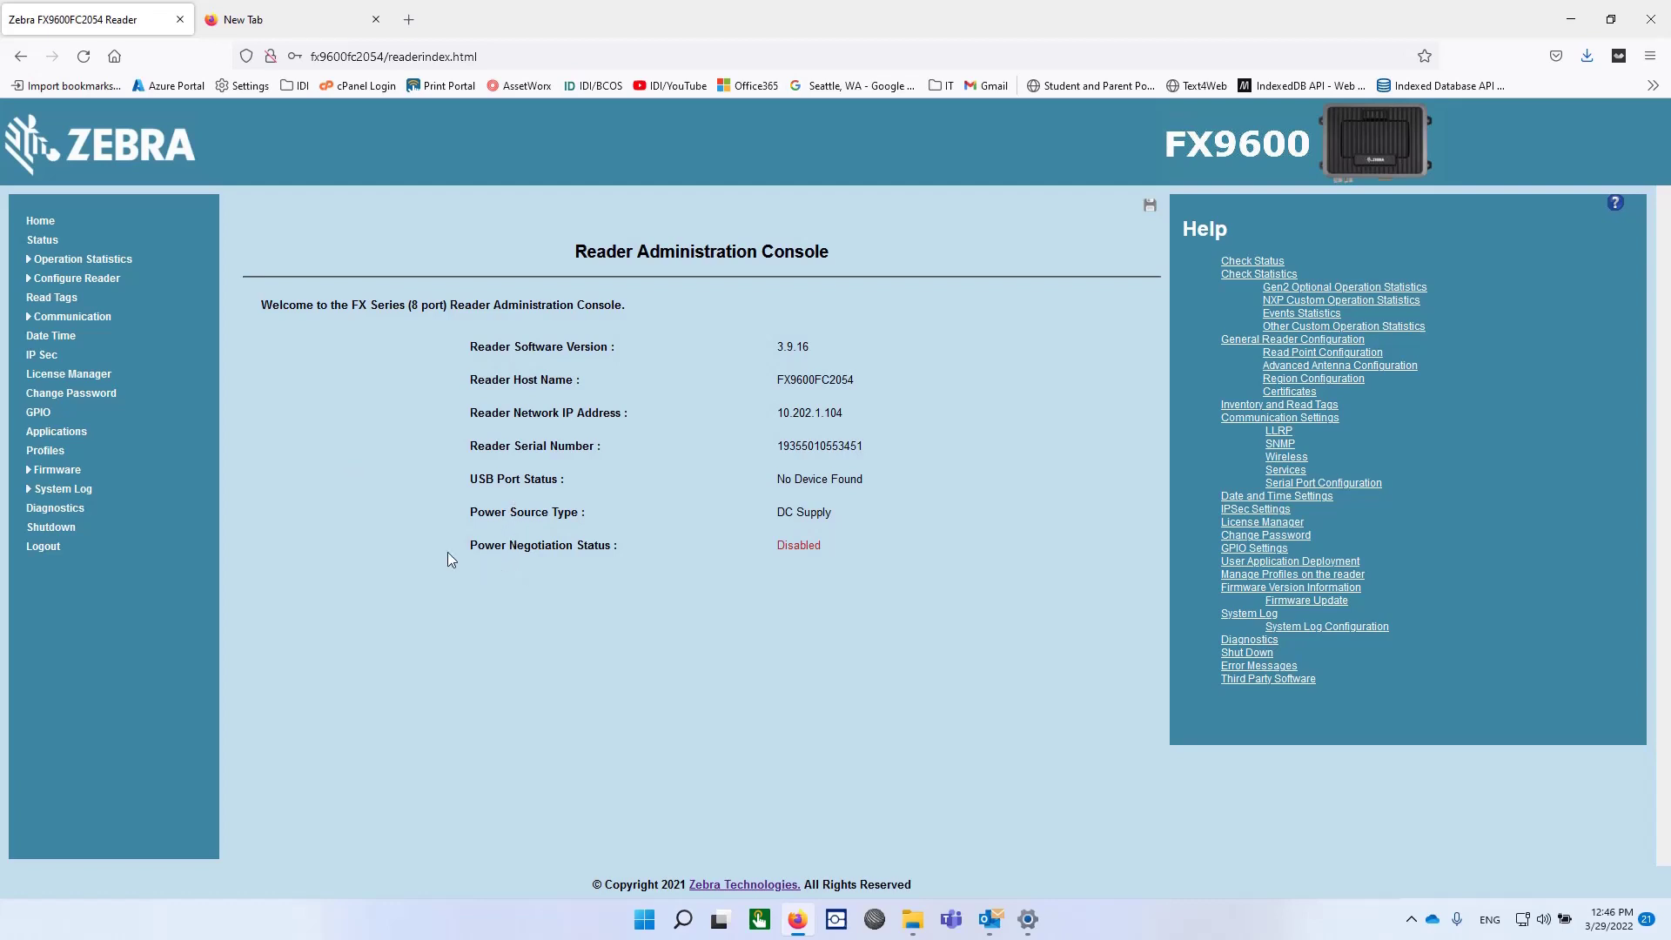
Step: Uninstall the xemelgo-app package from the Applications page, leaving no installed apps
left_click(69, 433)
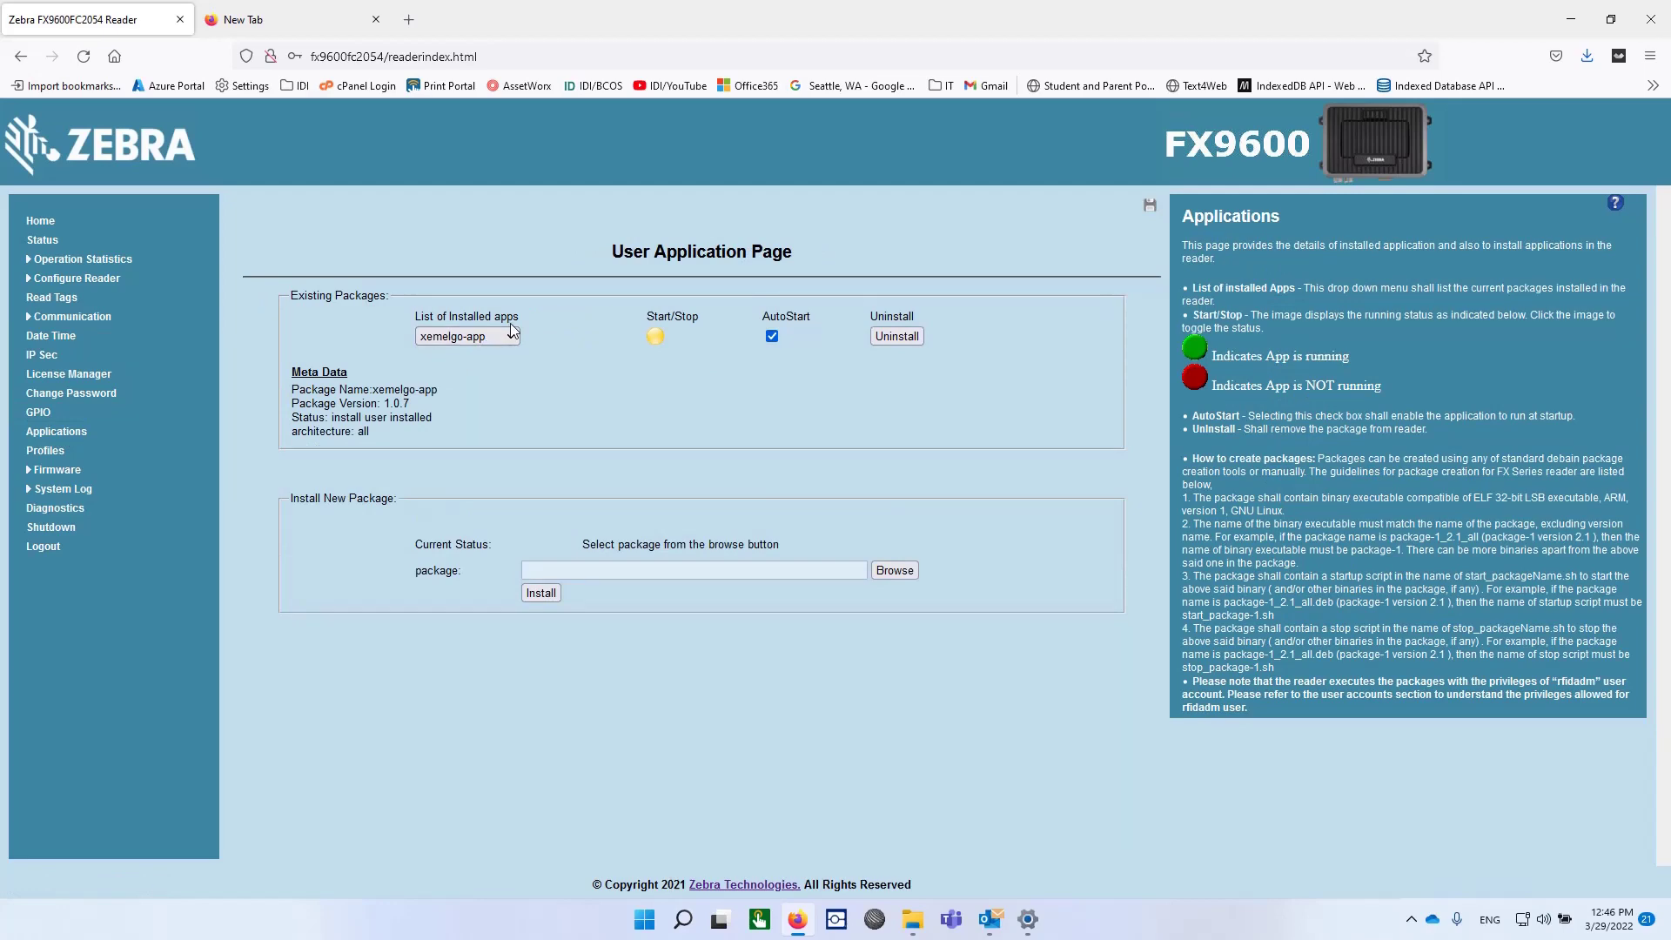
left_click(896, 338)
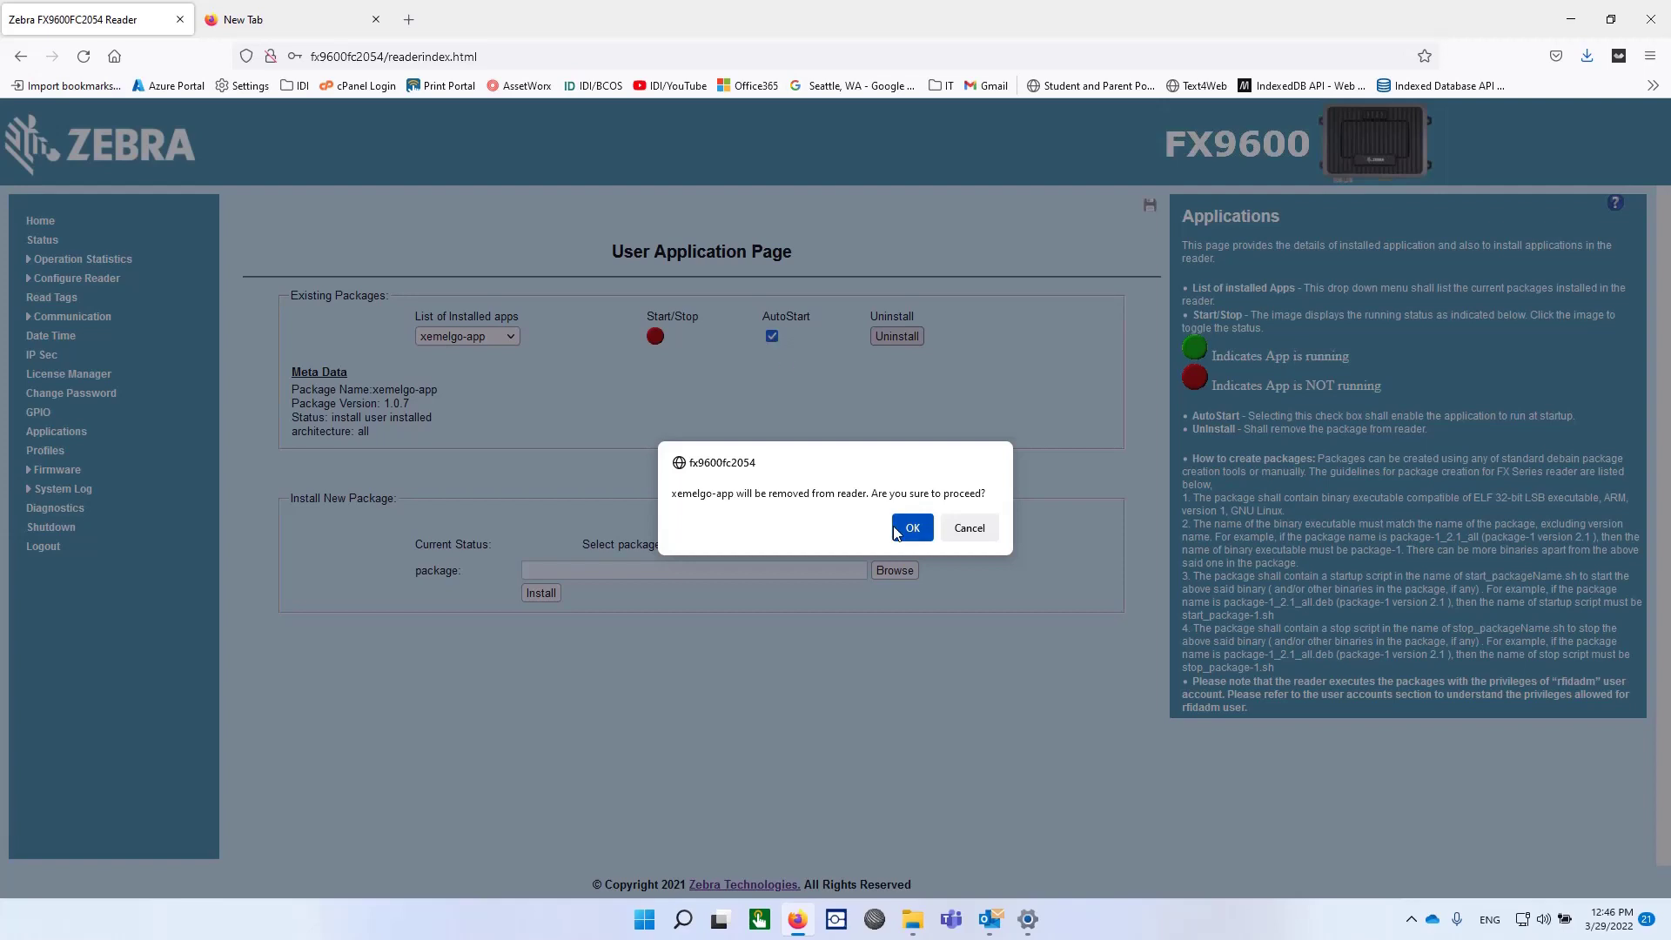
left_click(915, 532)
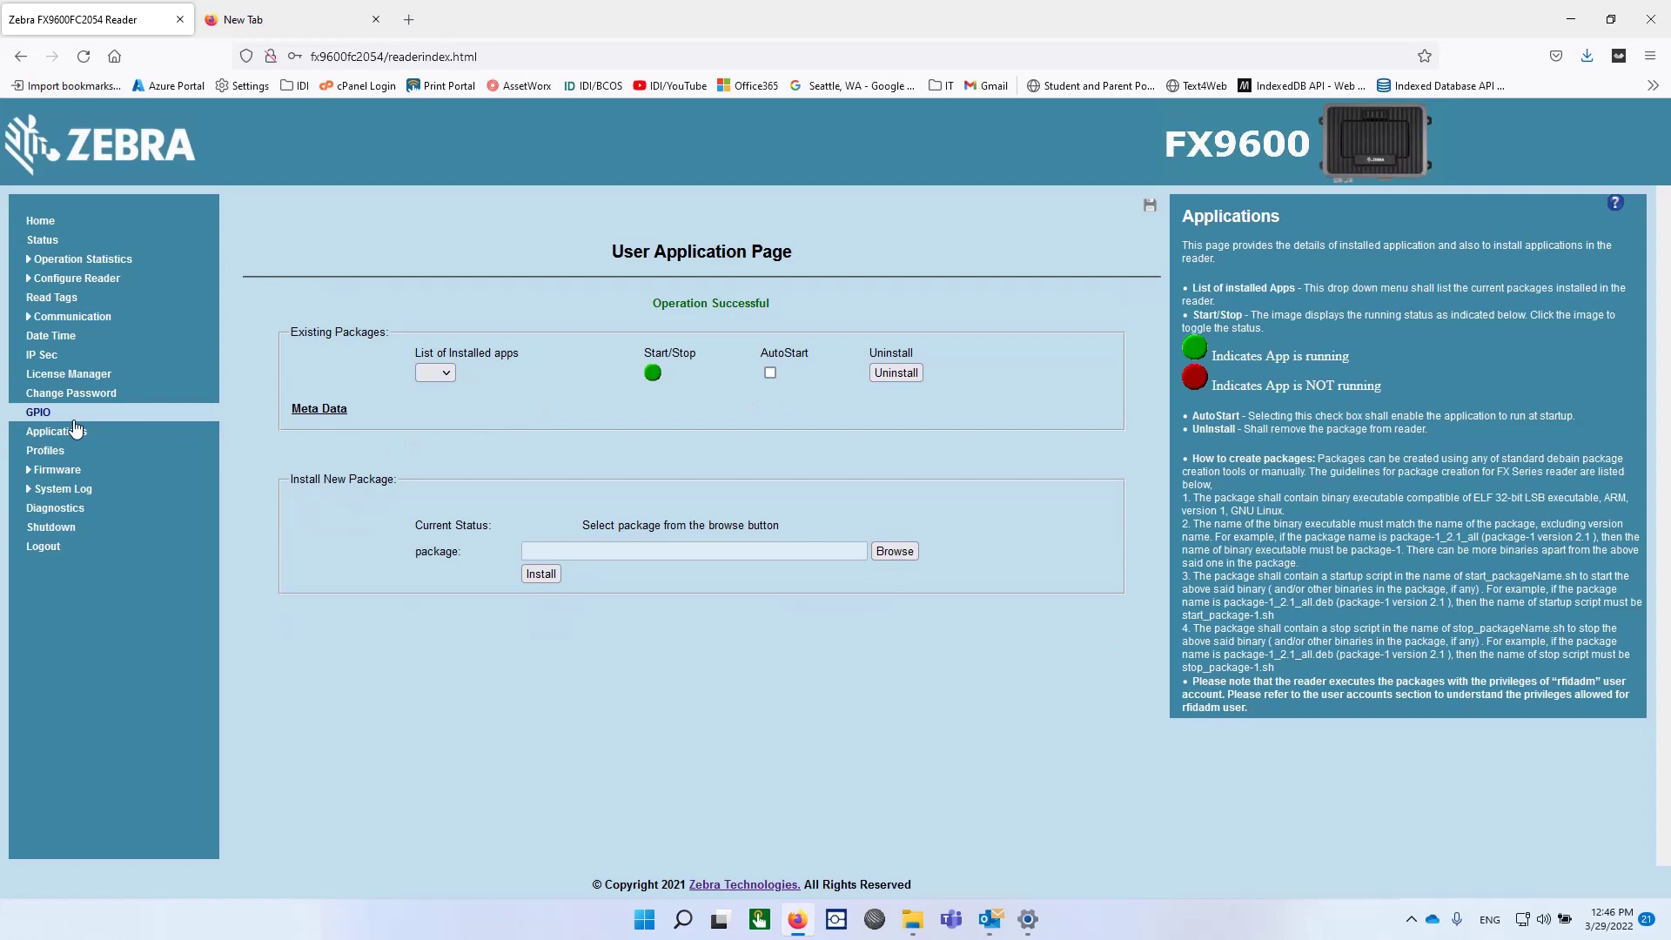
Step: In Communication settings, switch 'Obtain IPV4 Address via DHCP' to On
left_click(41, 318)
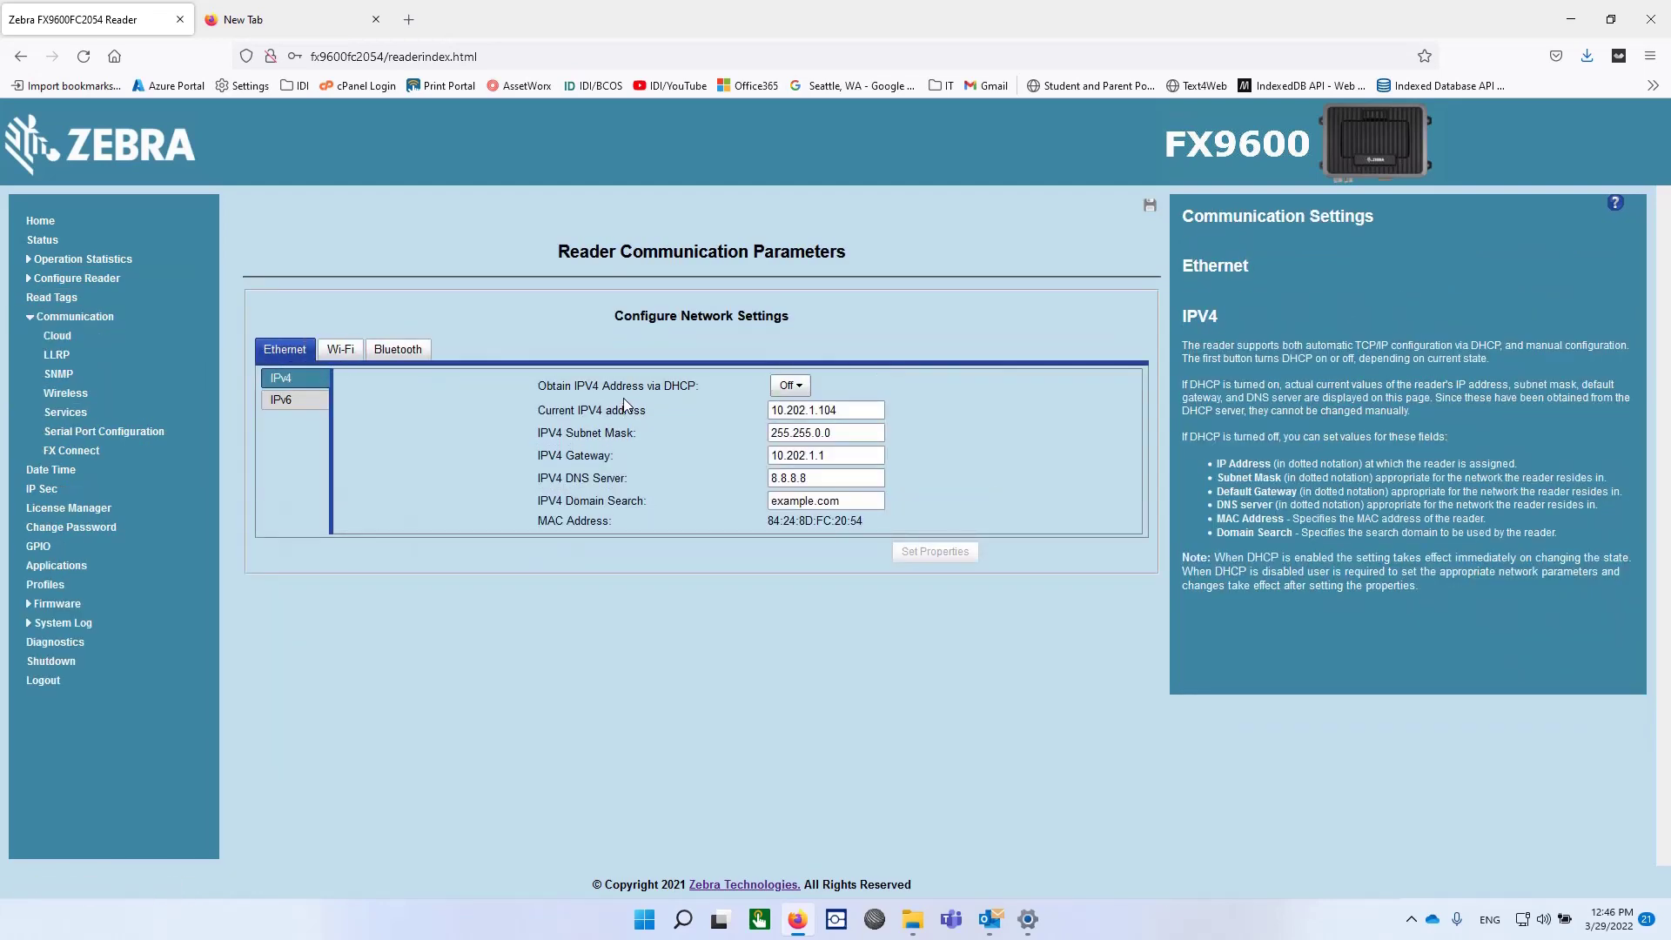
left_click(792, 388)
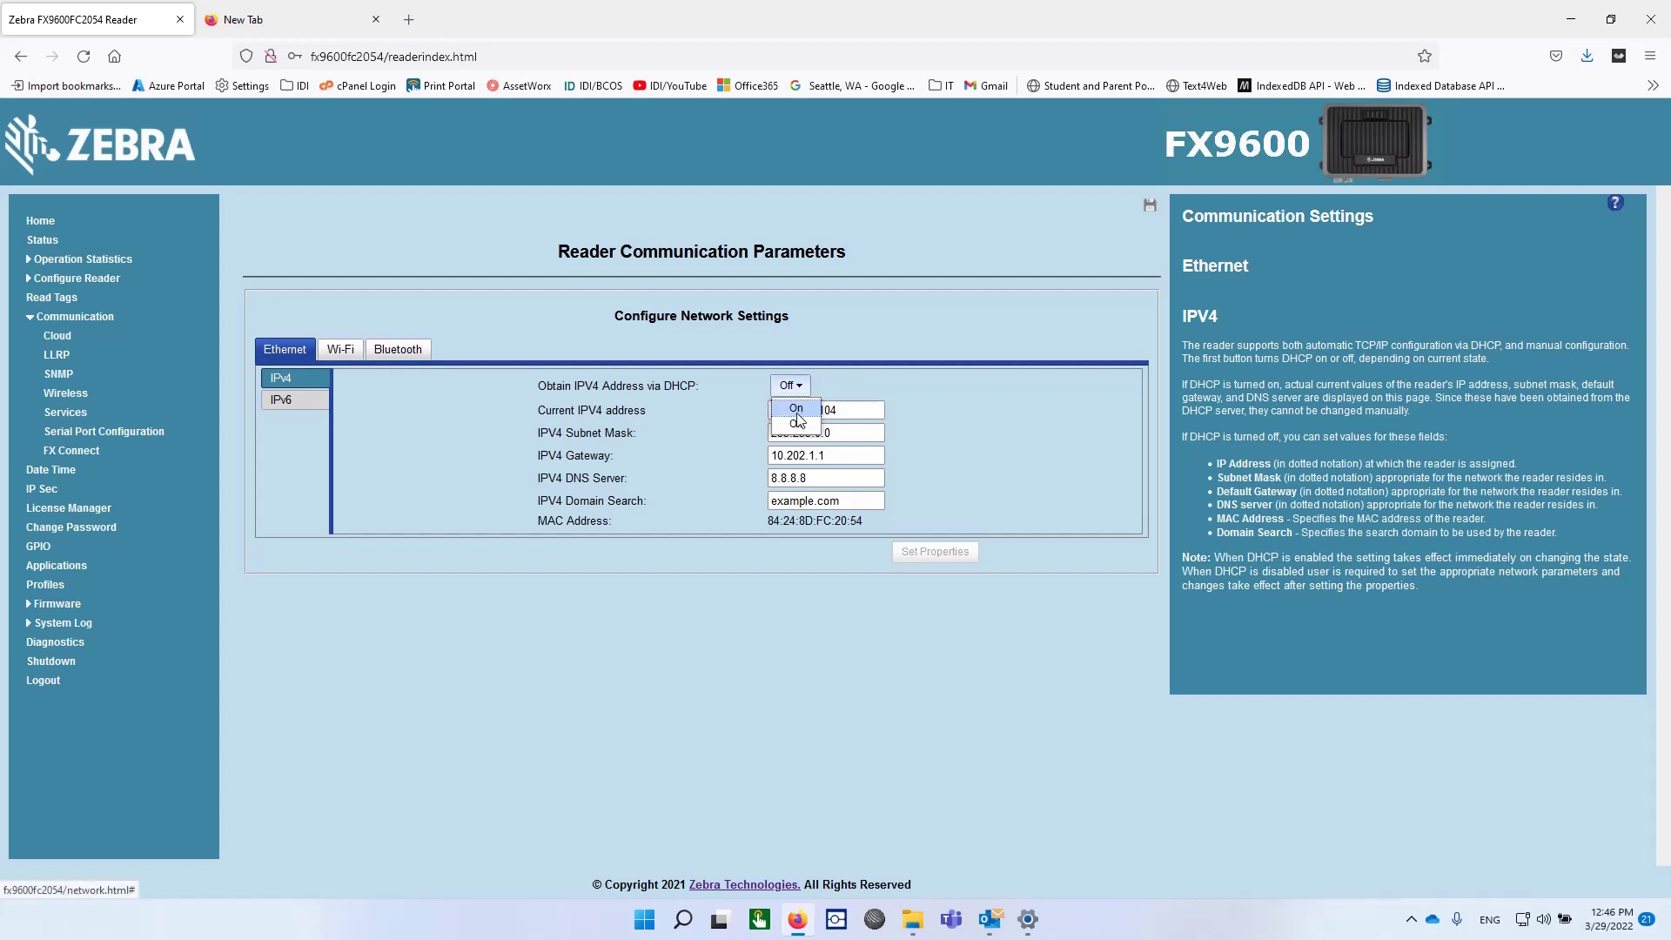
left_click(802, 416)
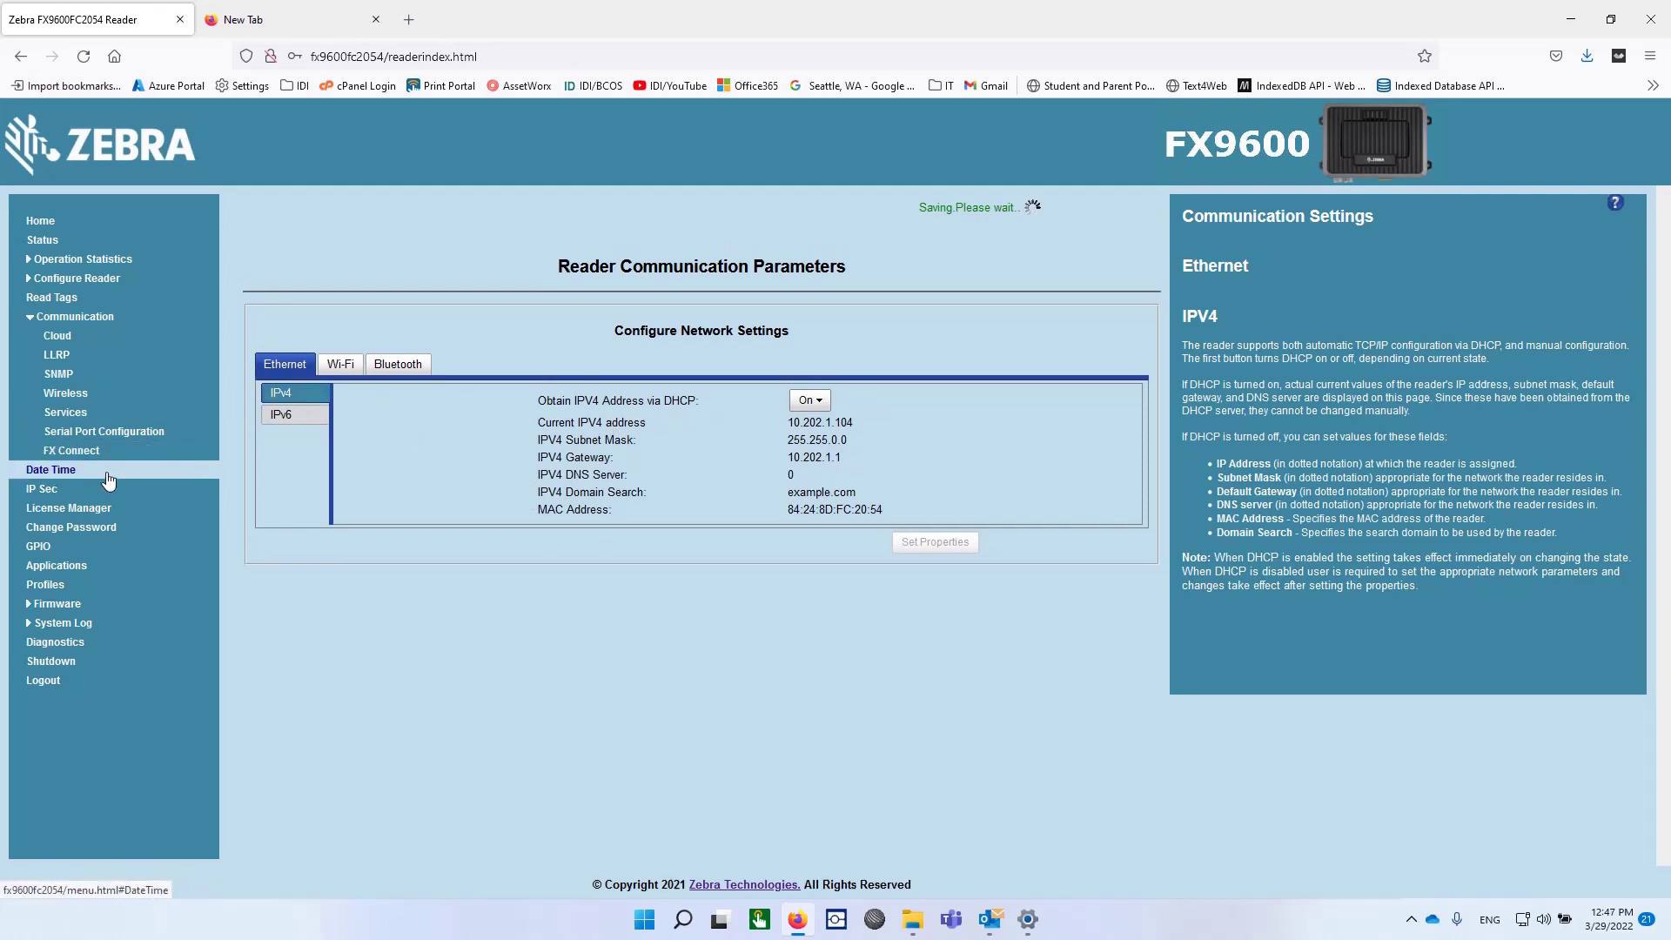
Step: Go to Firmware > Update and choose File based Upload
left_click(67, 603)
left_click(61, 626)
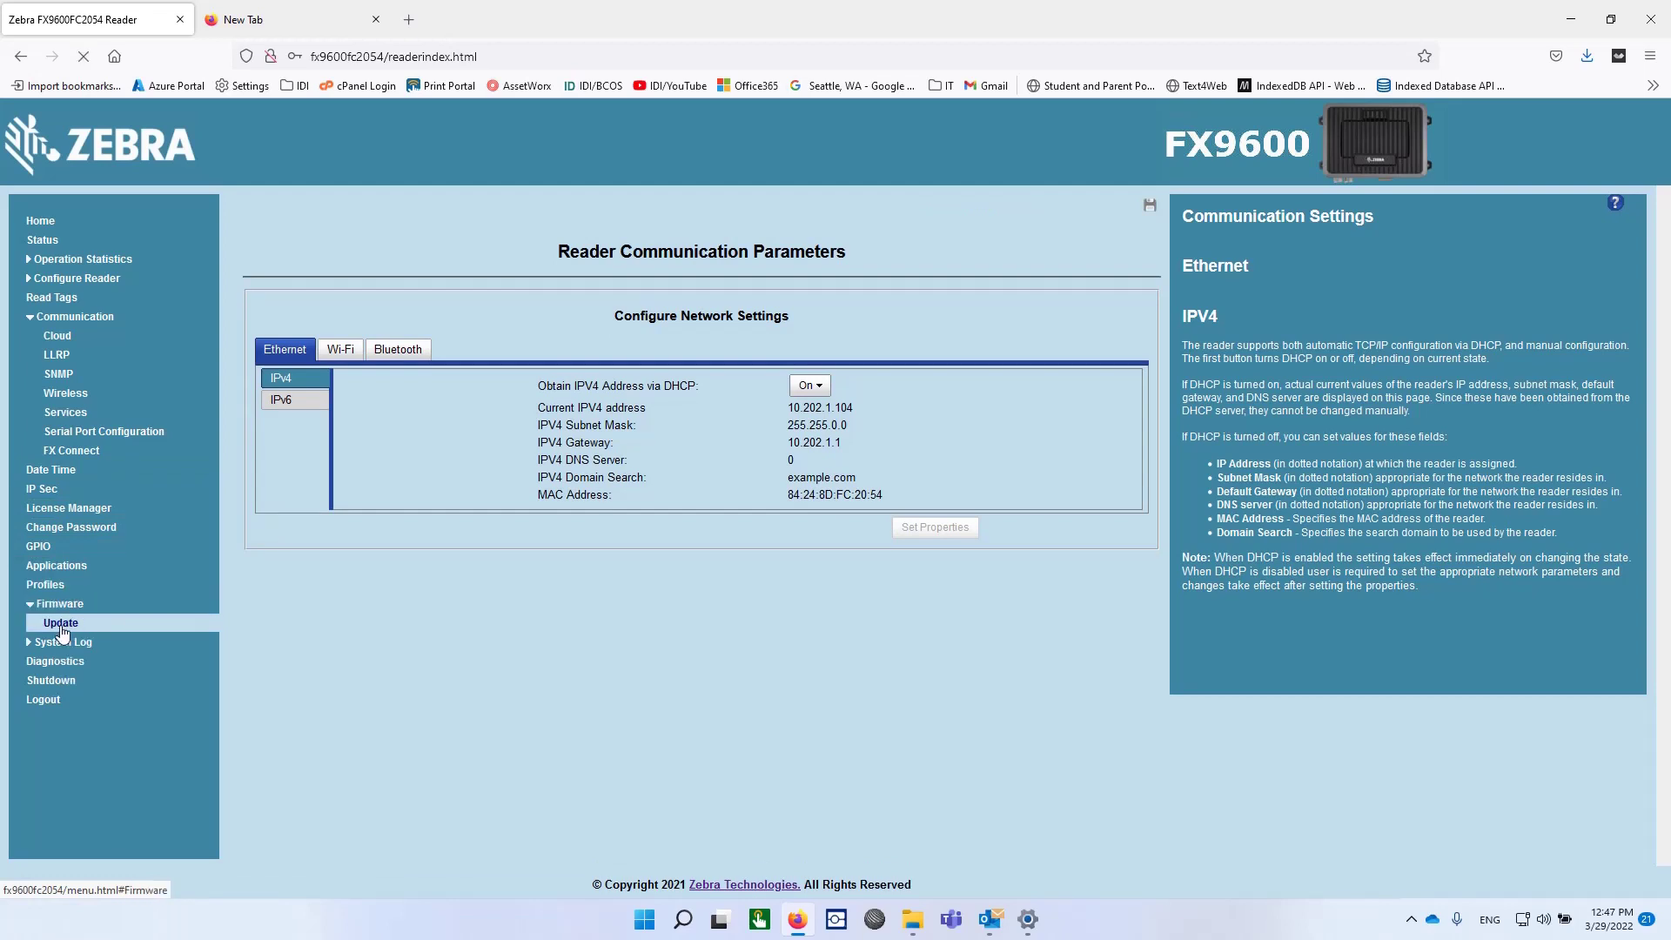
left_click(504, 312)
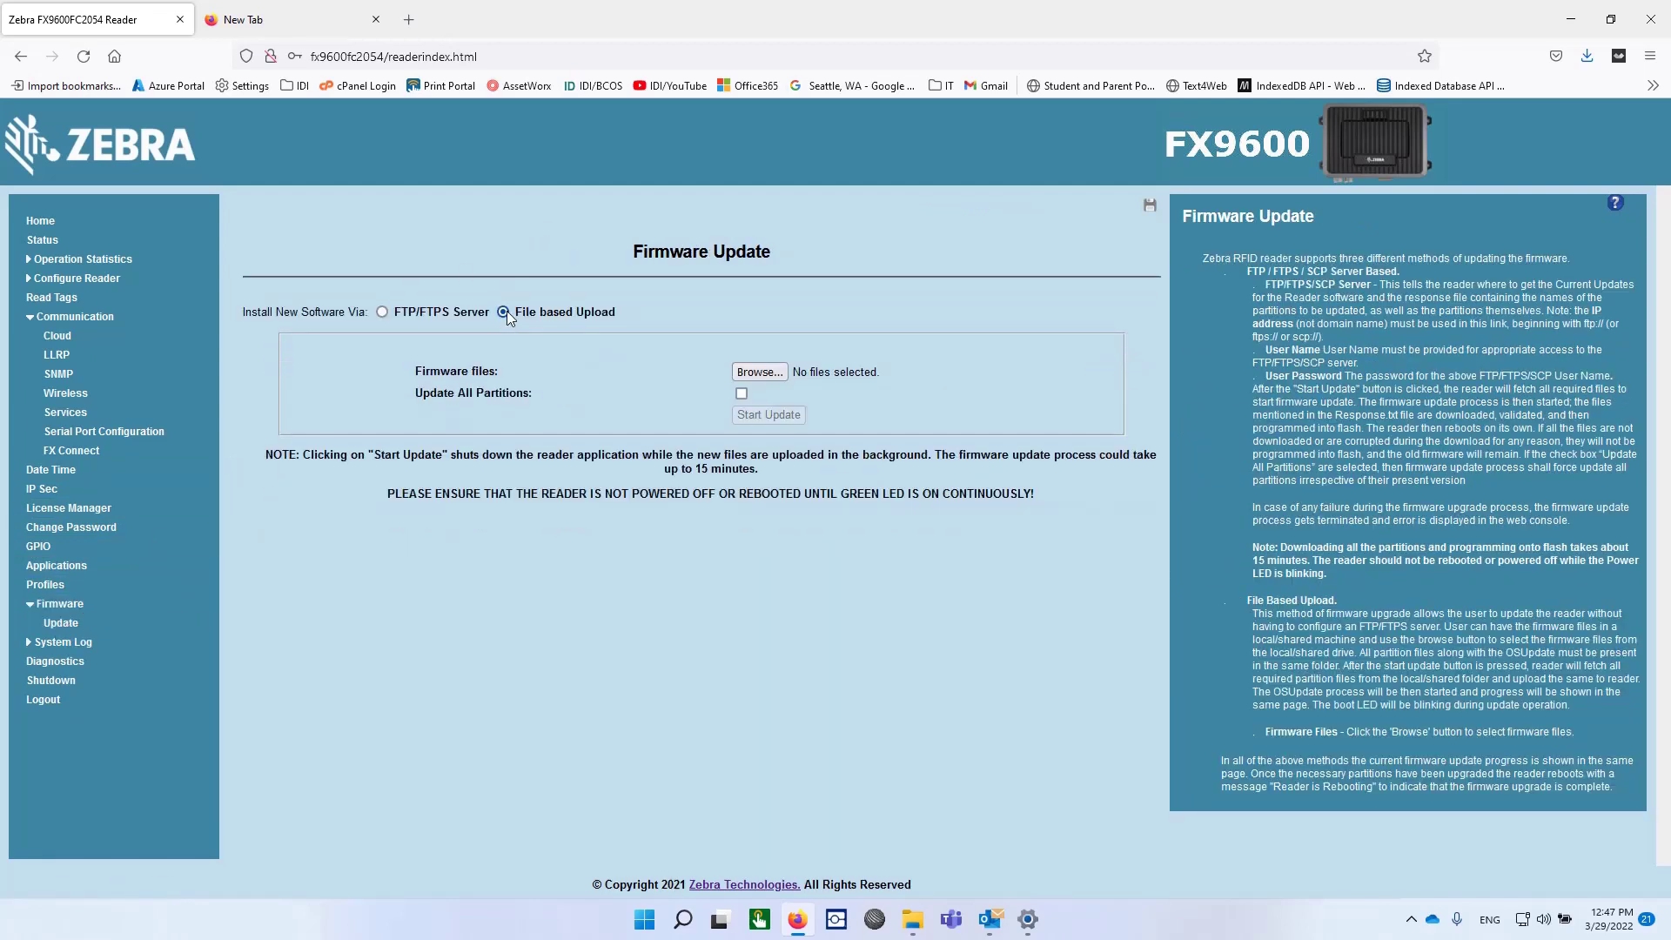
Step: Select all 13 files in Downloads\FXSERIES-3.10.30\FXSERIES-3.10.30 for upload
left_click(760, 373)
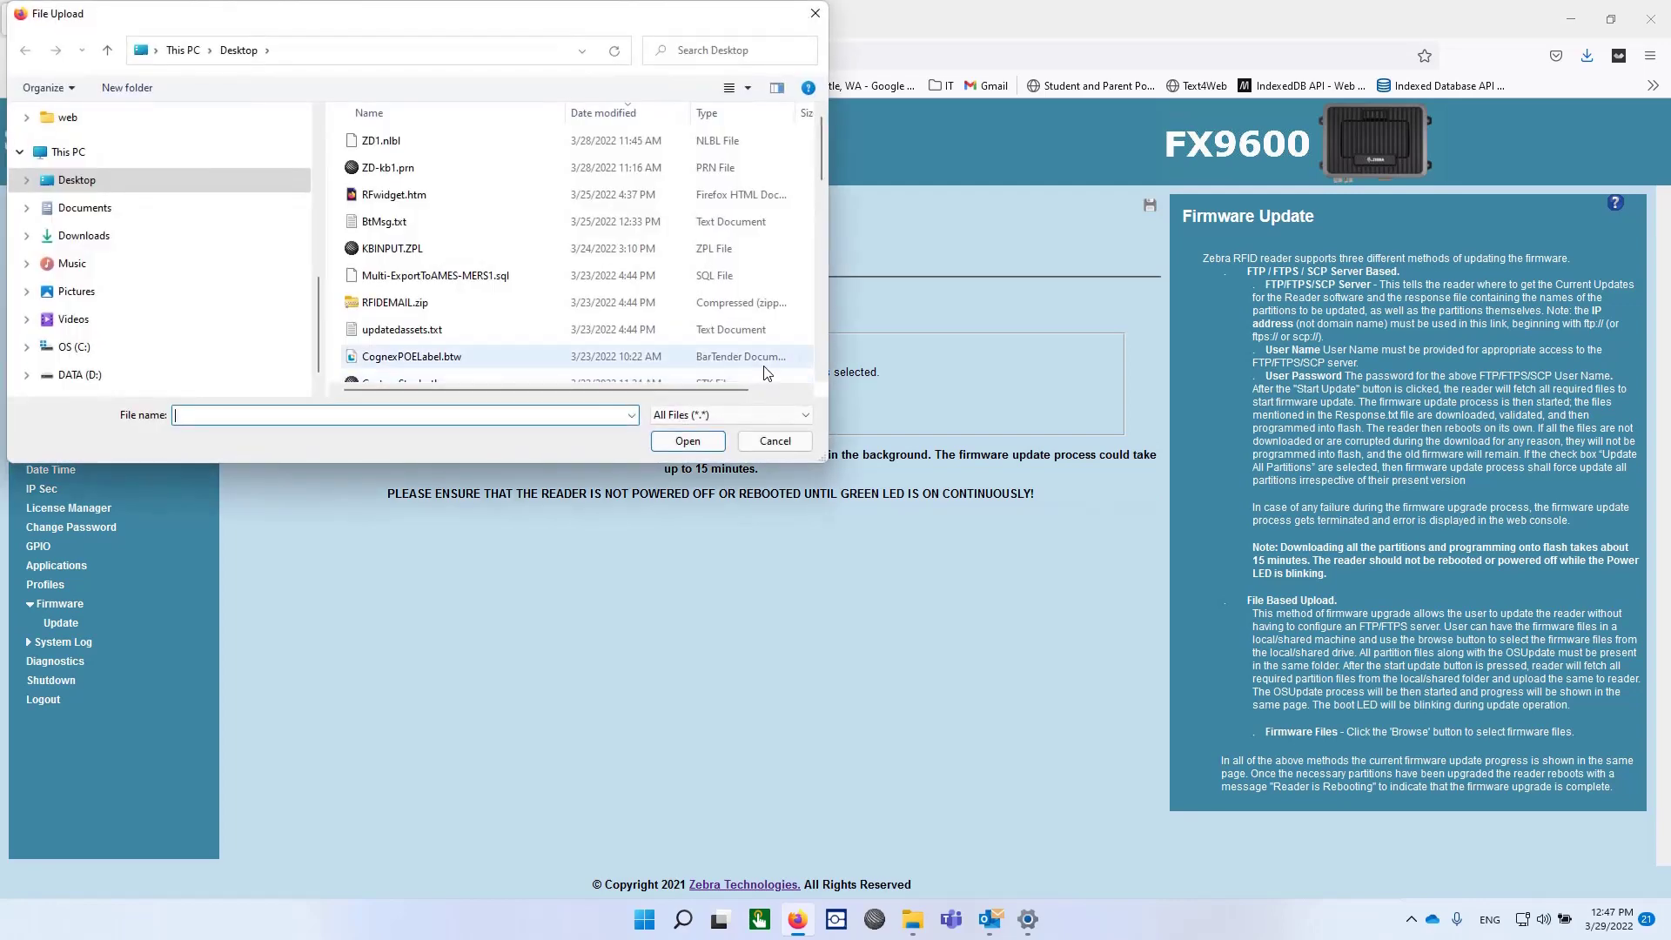
left_click(75, 235)
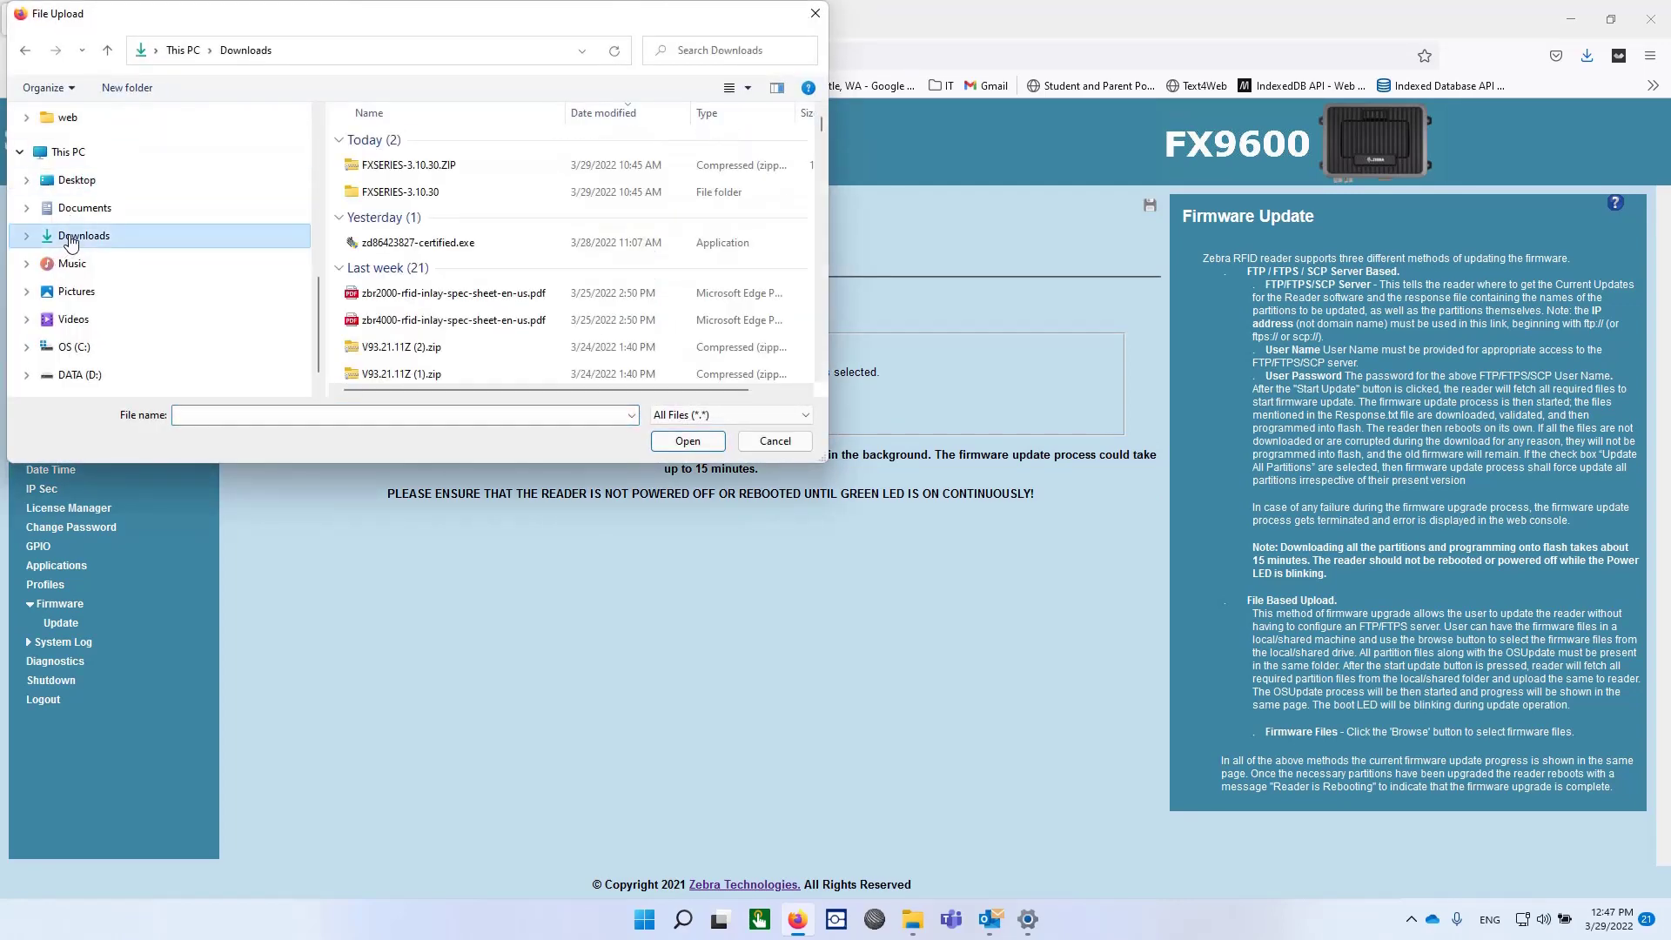
left_click(393, 200)
double_click(393, 193)
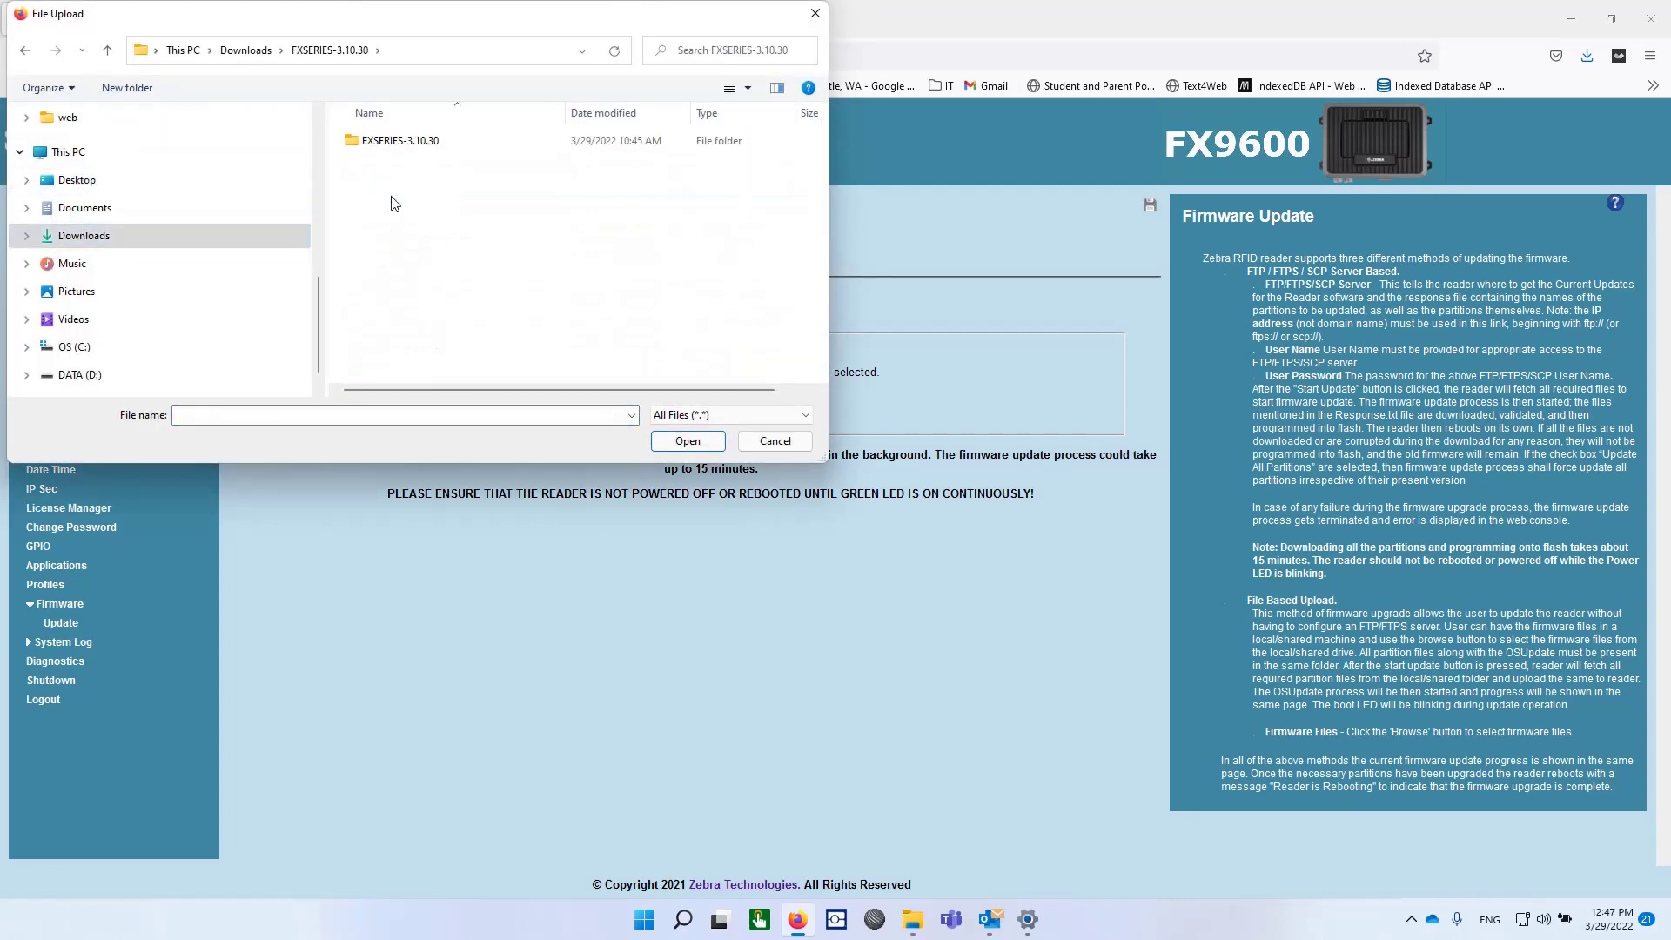
double_click(392, 143)
left_click(491, 250)
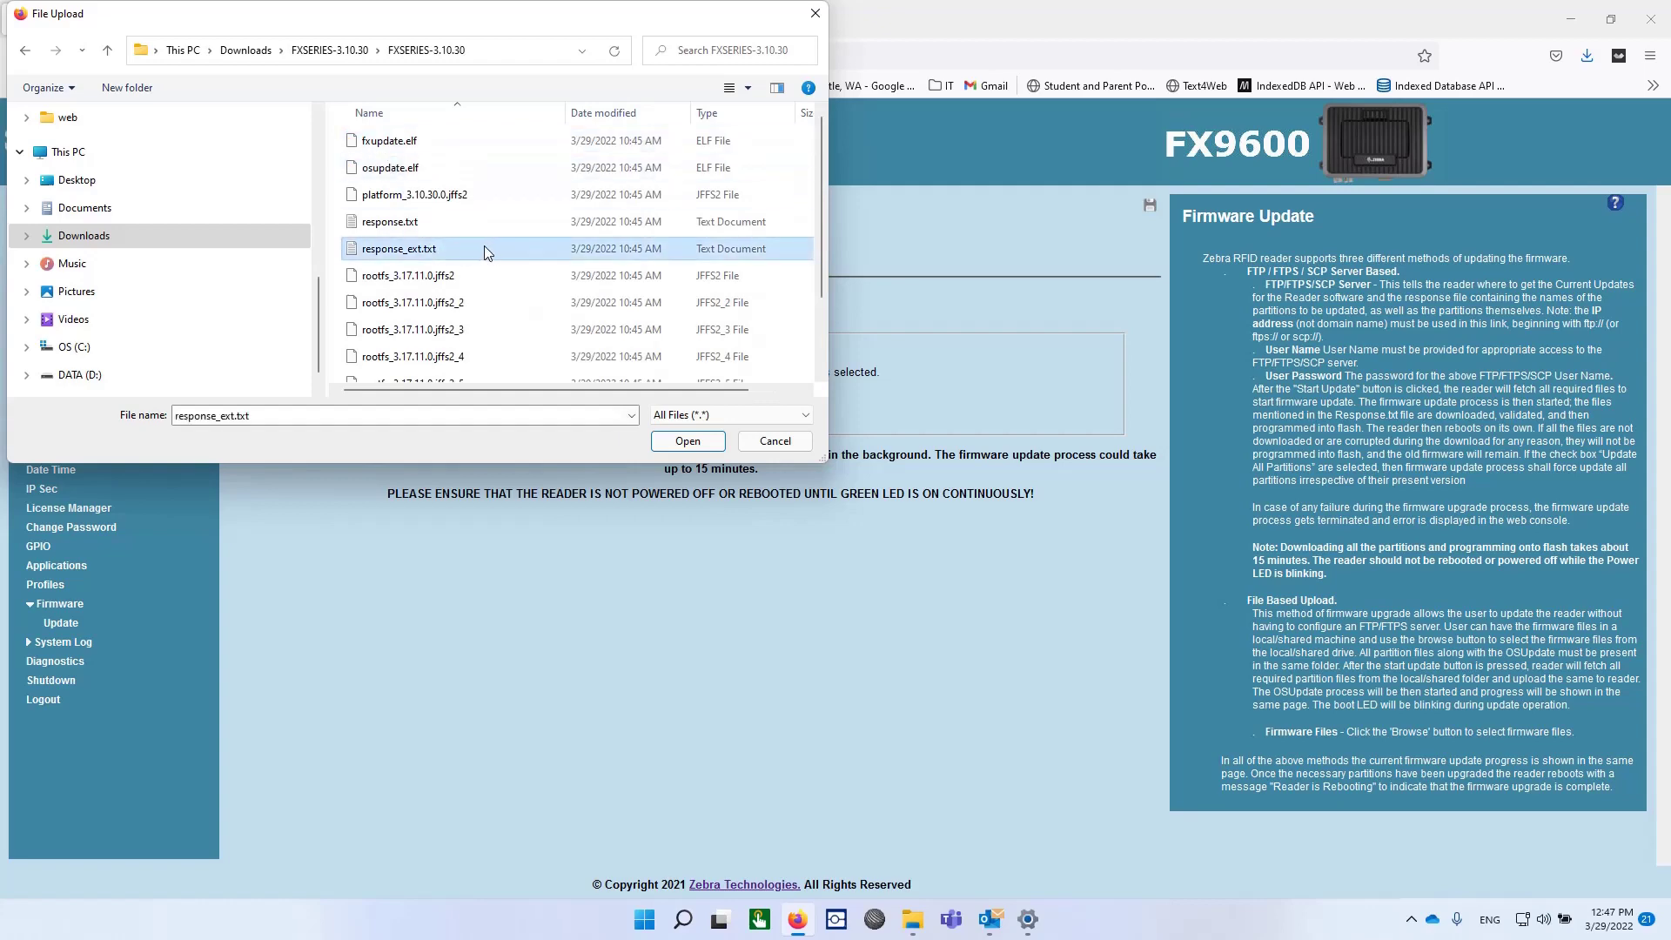
key("ctrl+a")
left_click(711, 447)
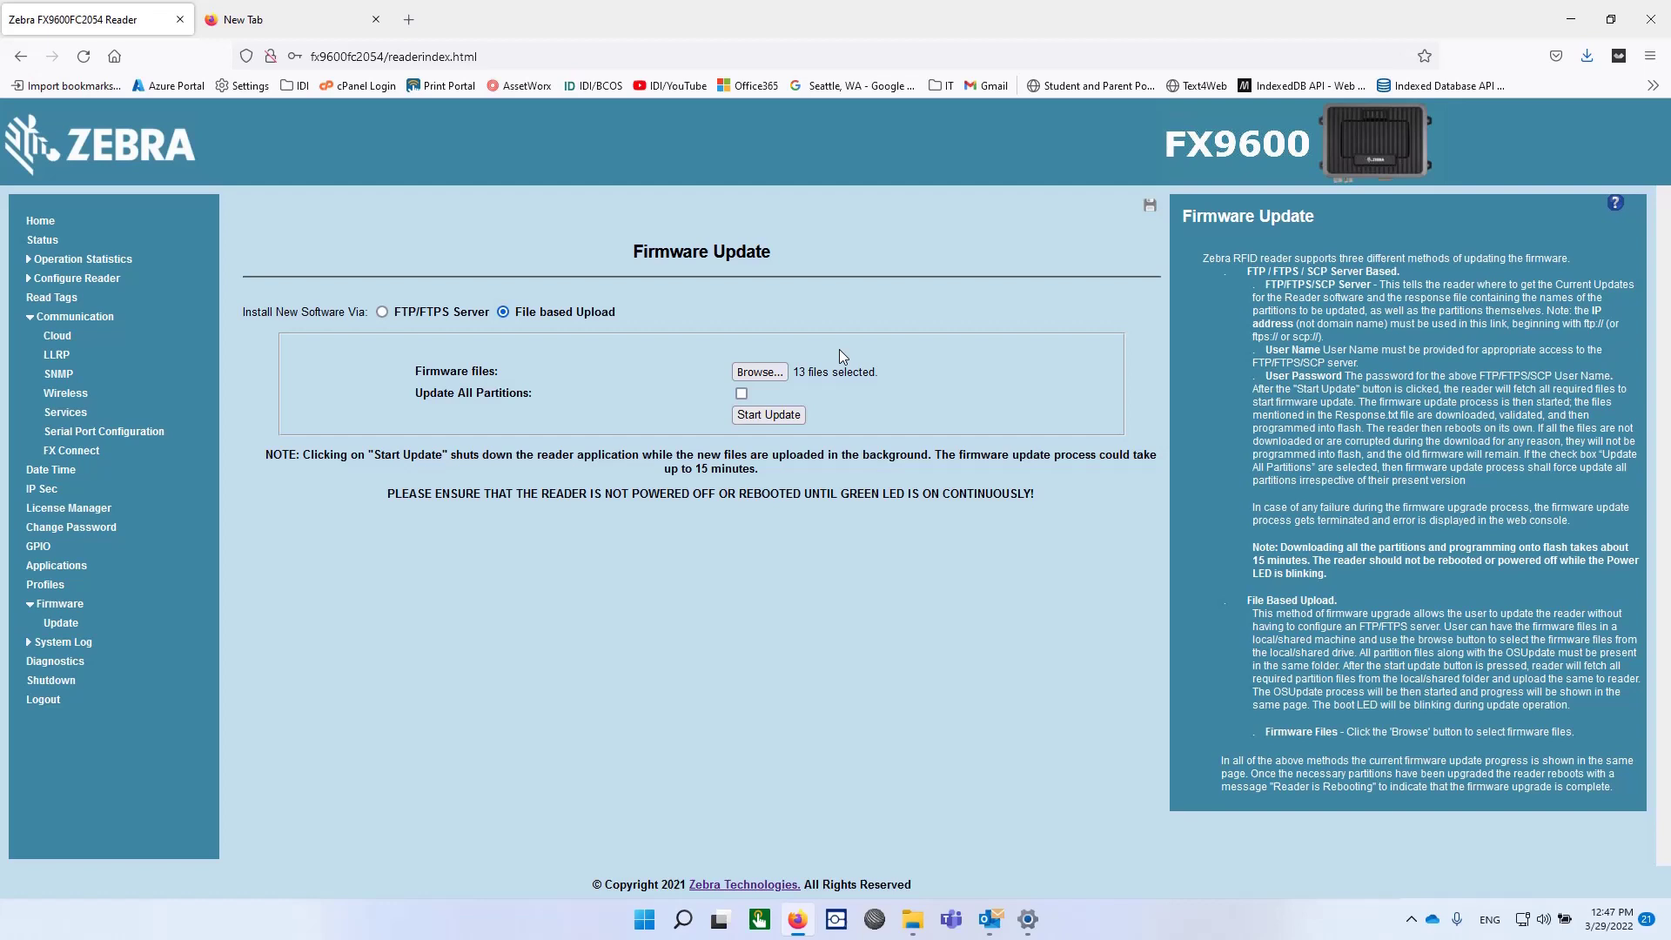
Step: Start the firmware update and let it write u-boot and uImage, reaching 45% overall
left_click(769, 416)
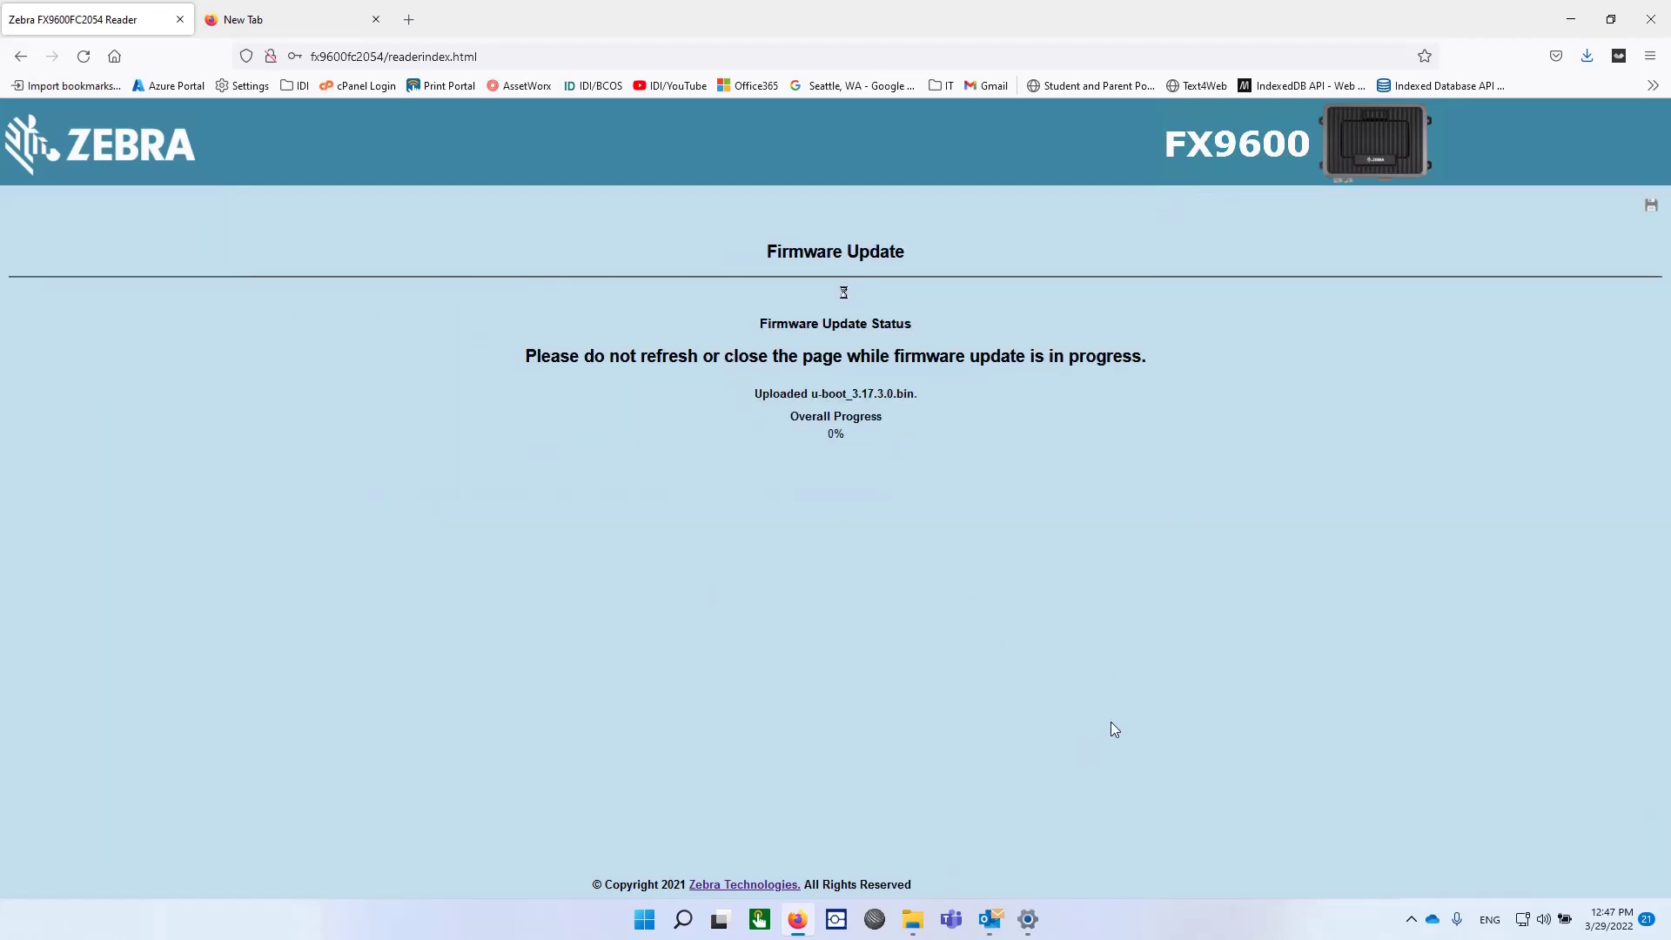
left_click(1410, 920)
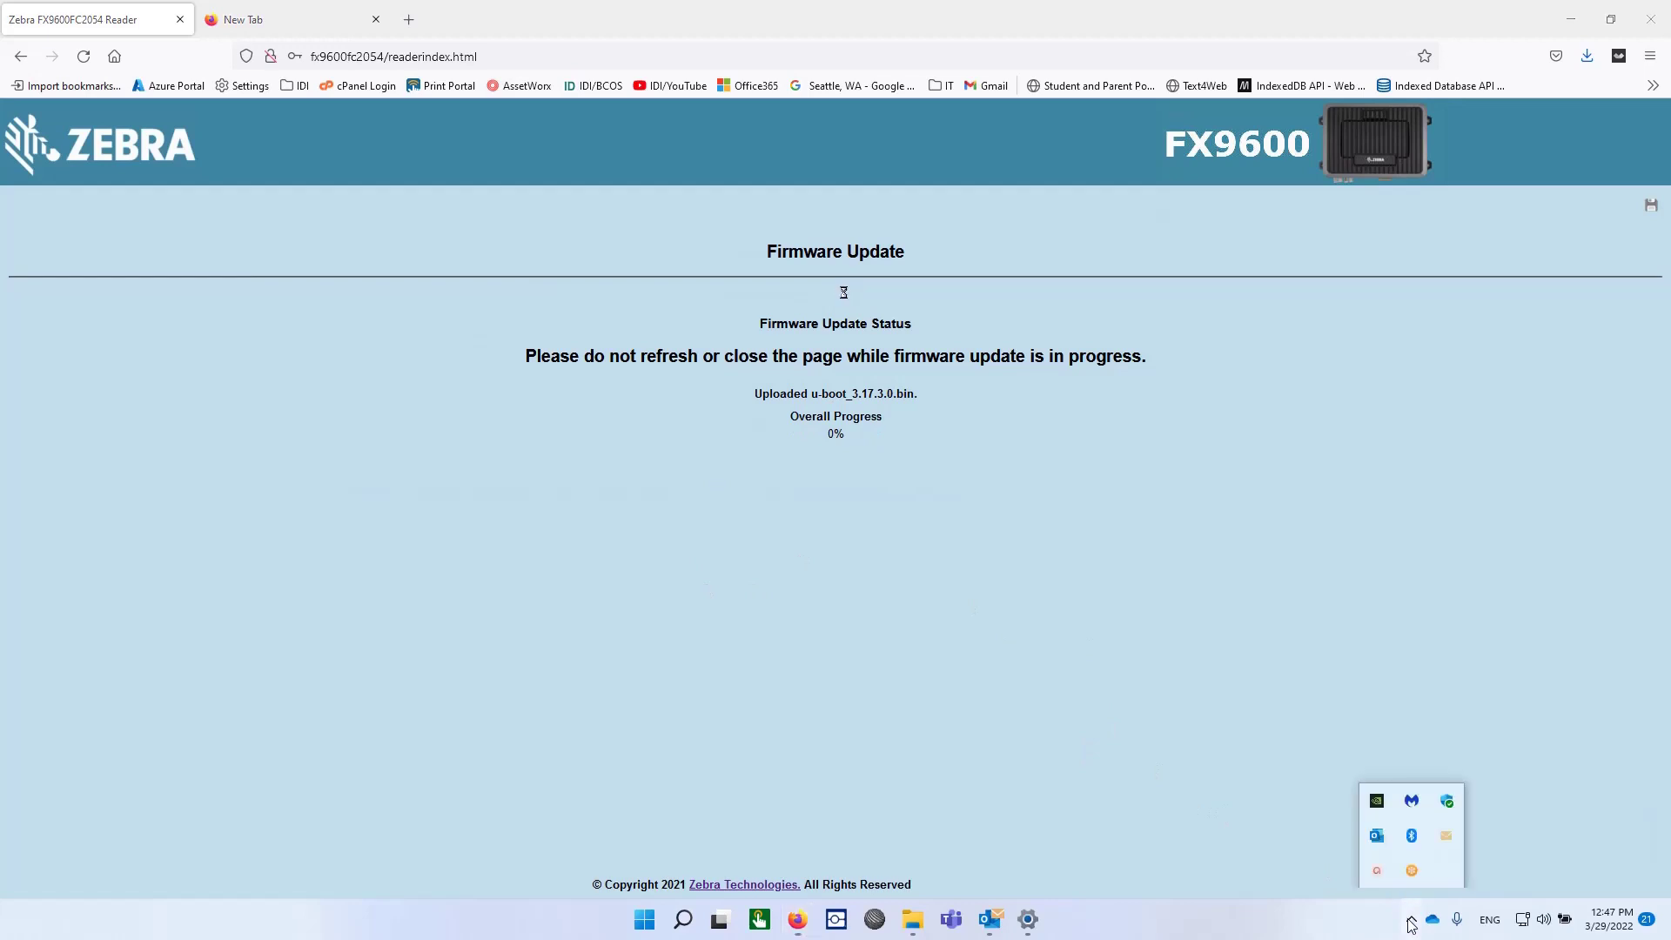
right_click(1412, 873)
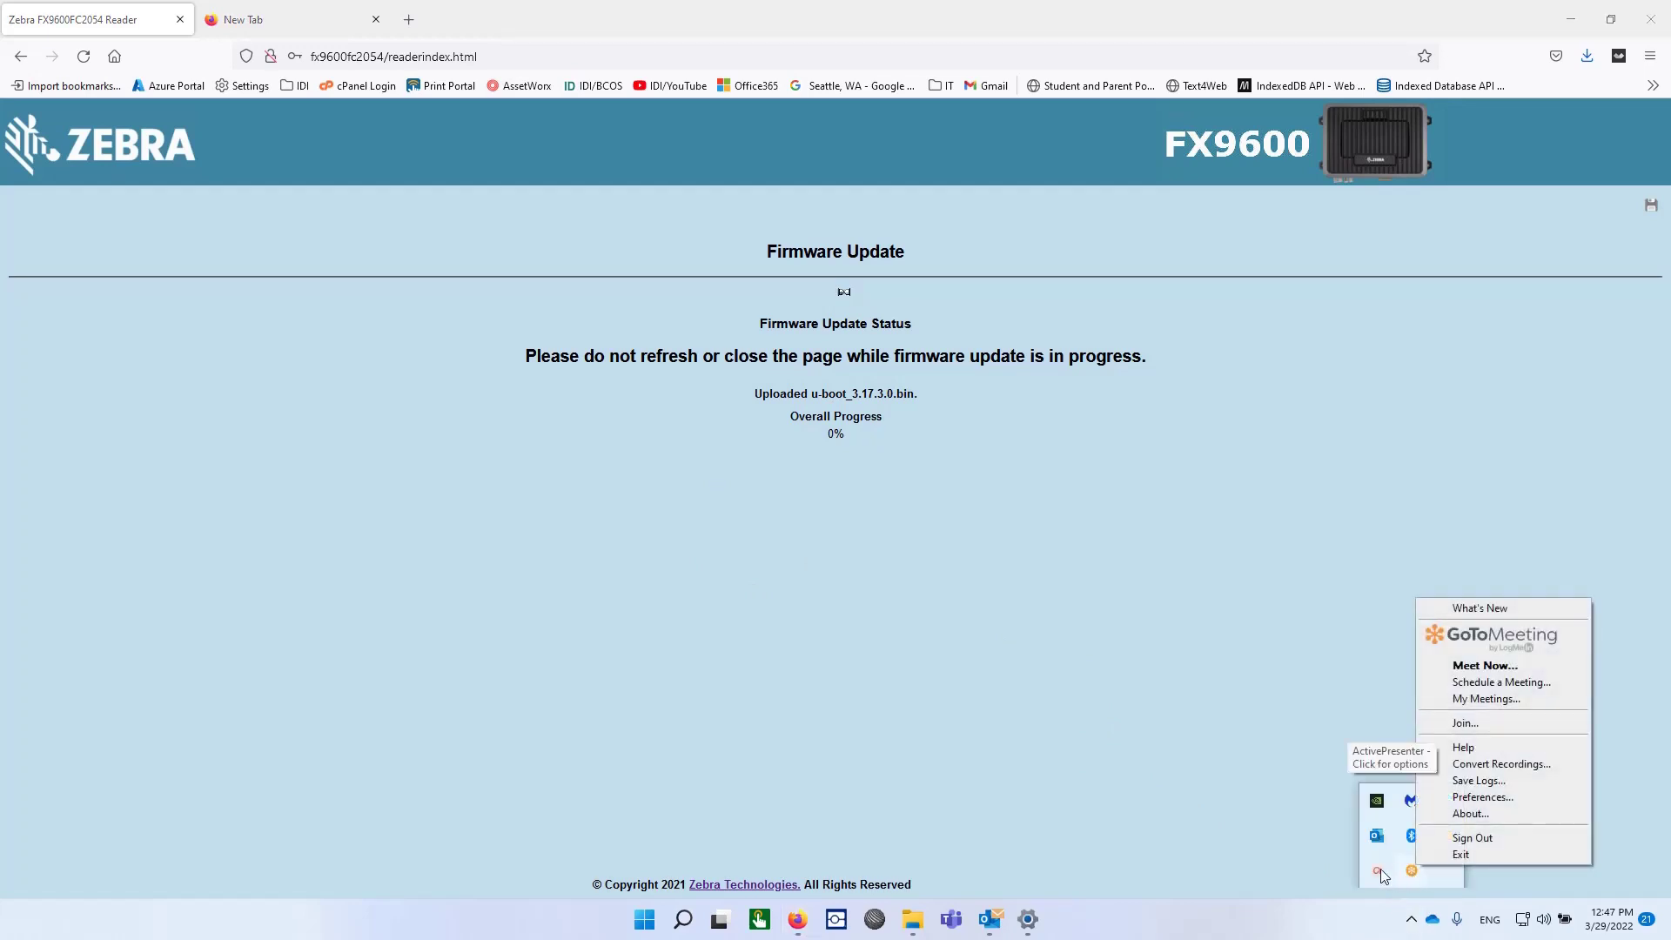
left_click(1377, 872)
left_click(1391, 802)
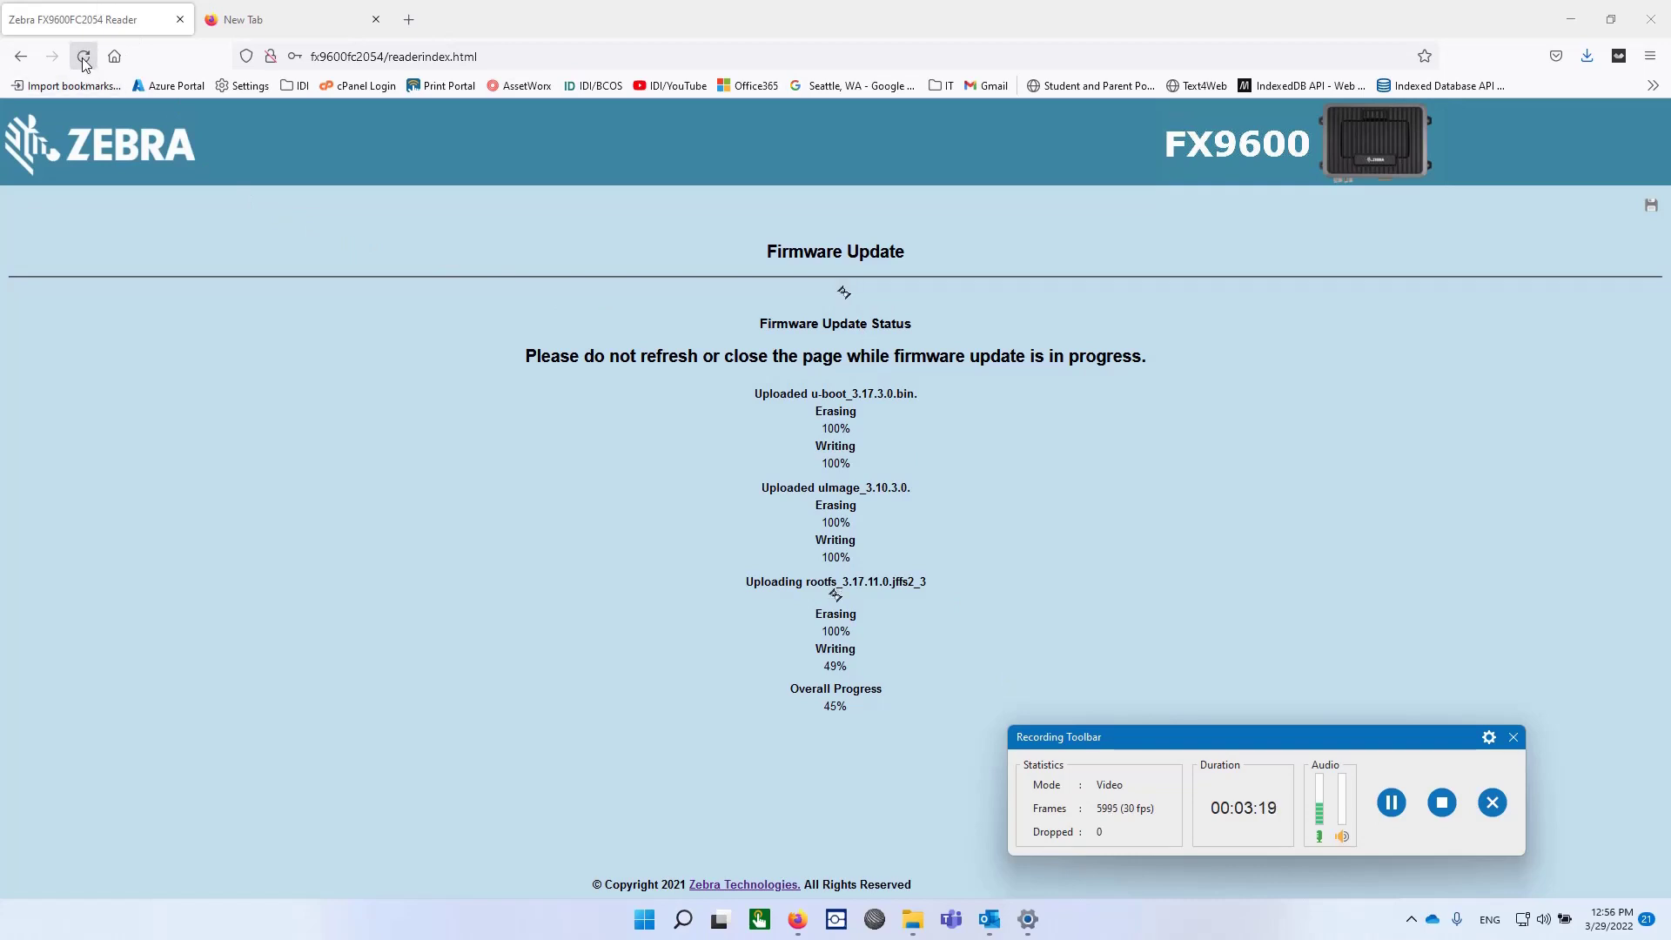
Step: Reload the expired console page and sign in again as admin with the admin password
left_click(388, 57)
key("ctrl+a")
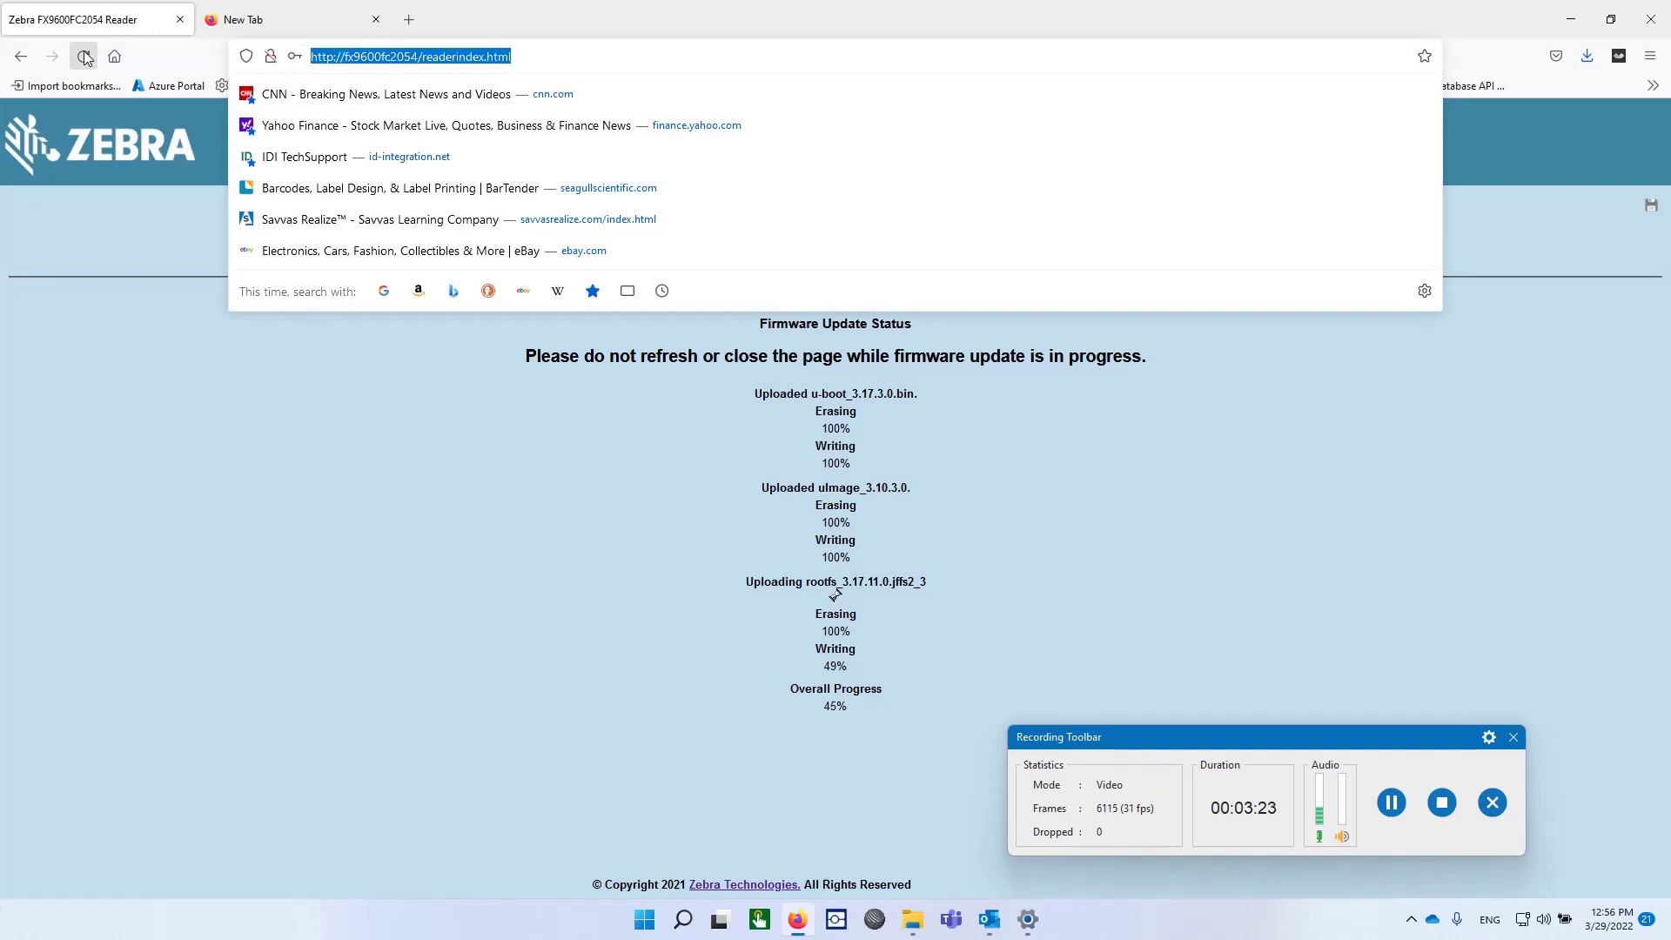
left_click(85, 58)
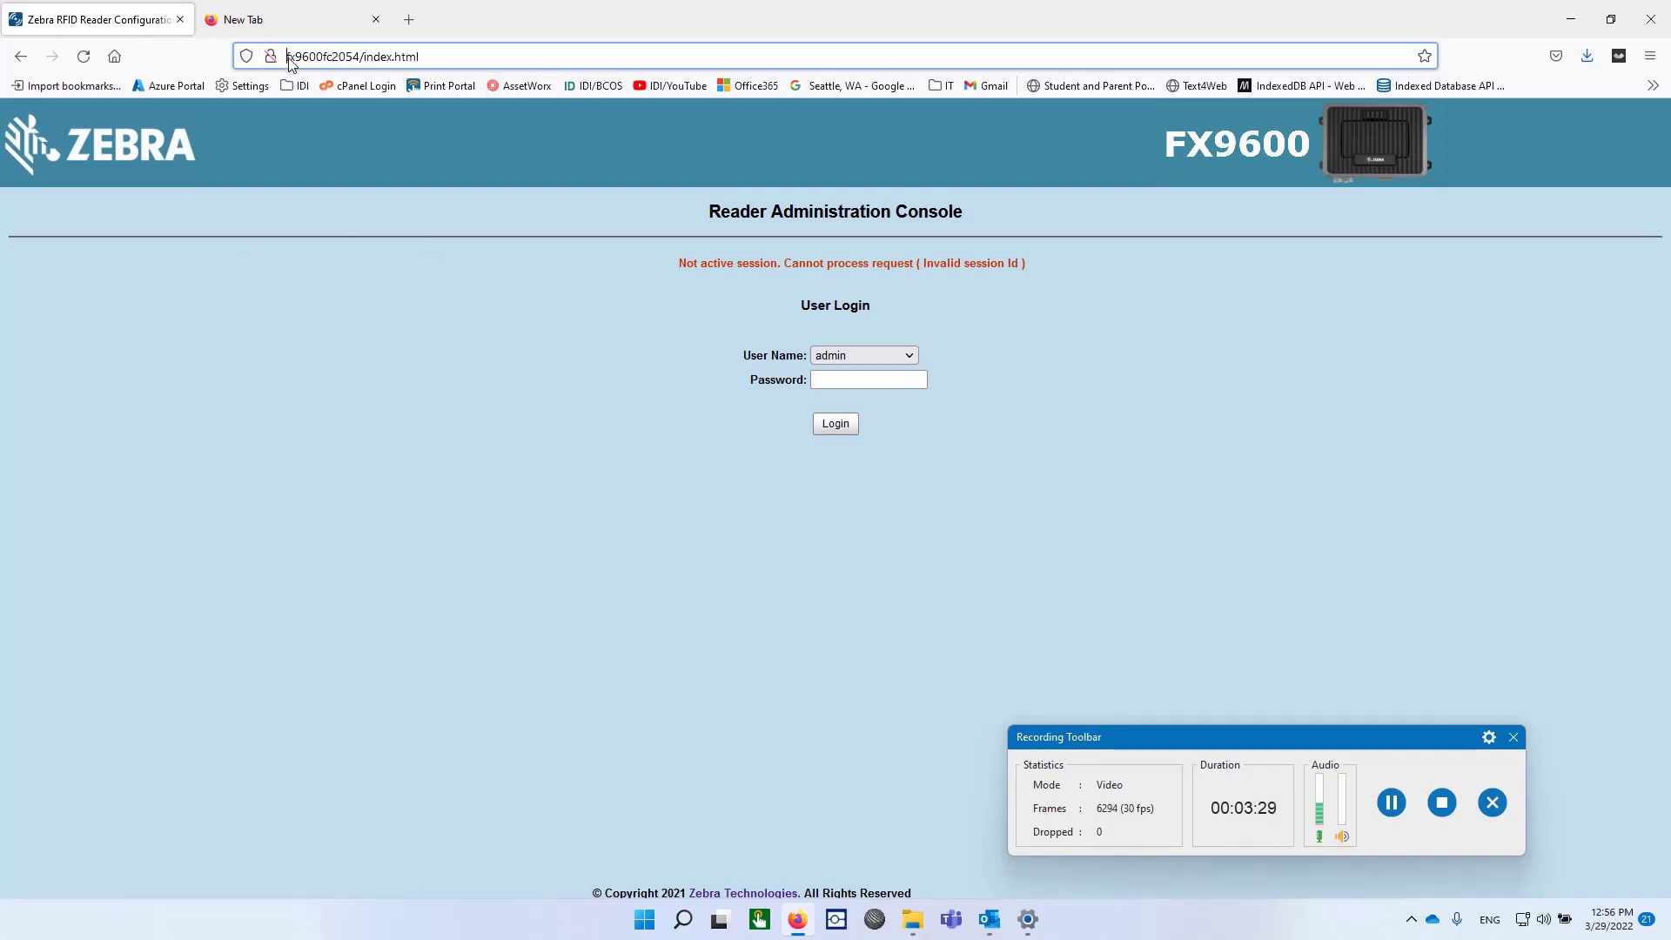
left_click(850, 379)
type("••••")
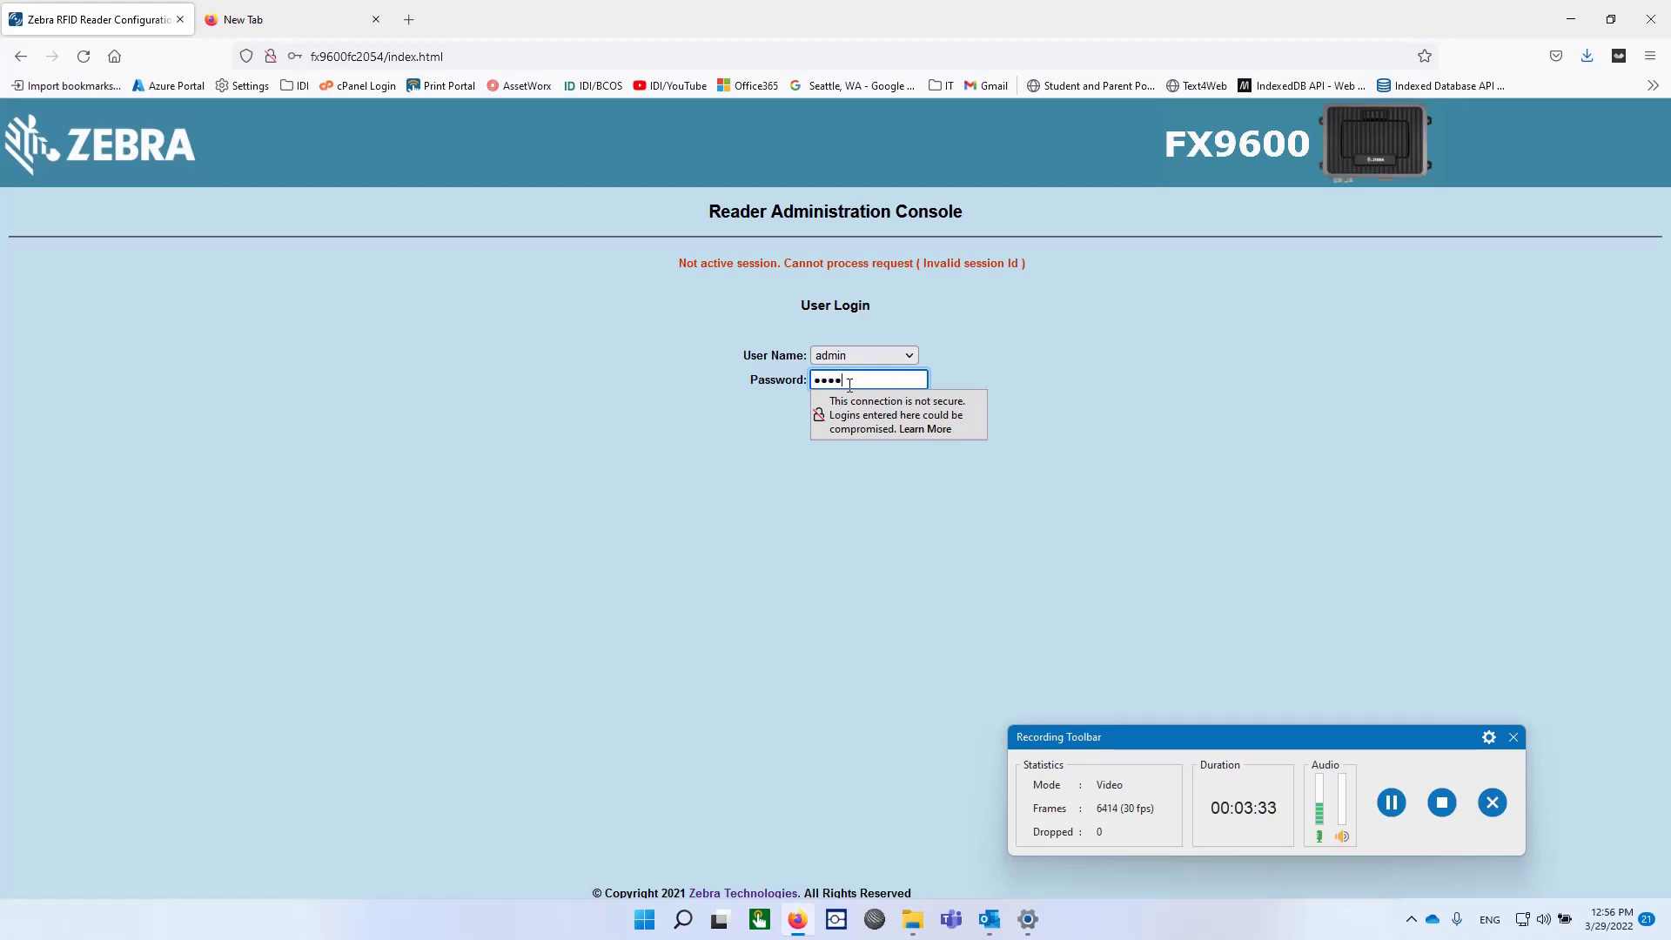
left_click(736, 514)
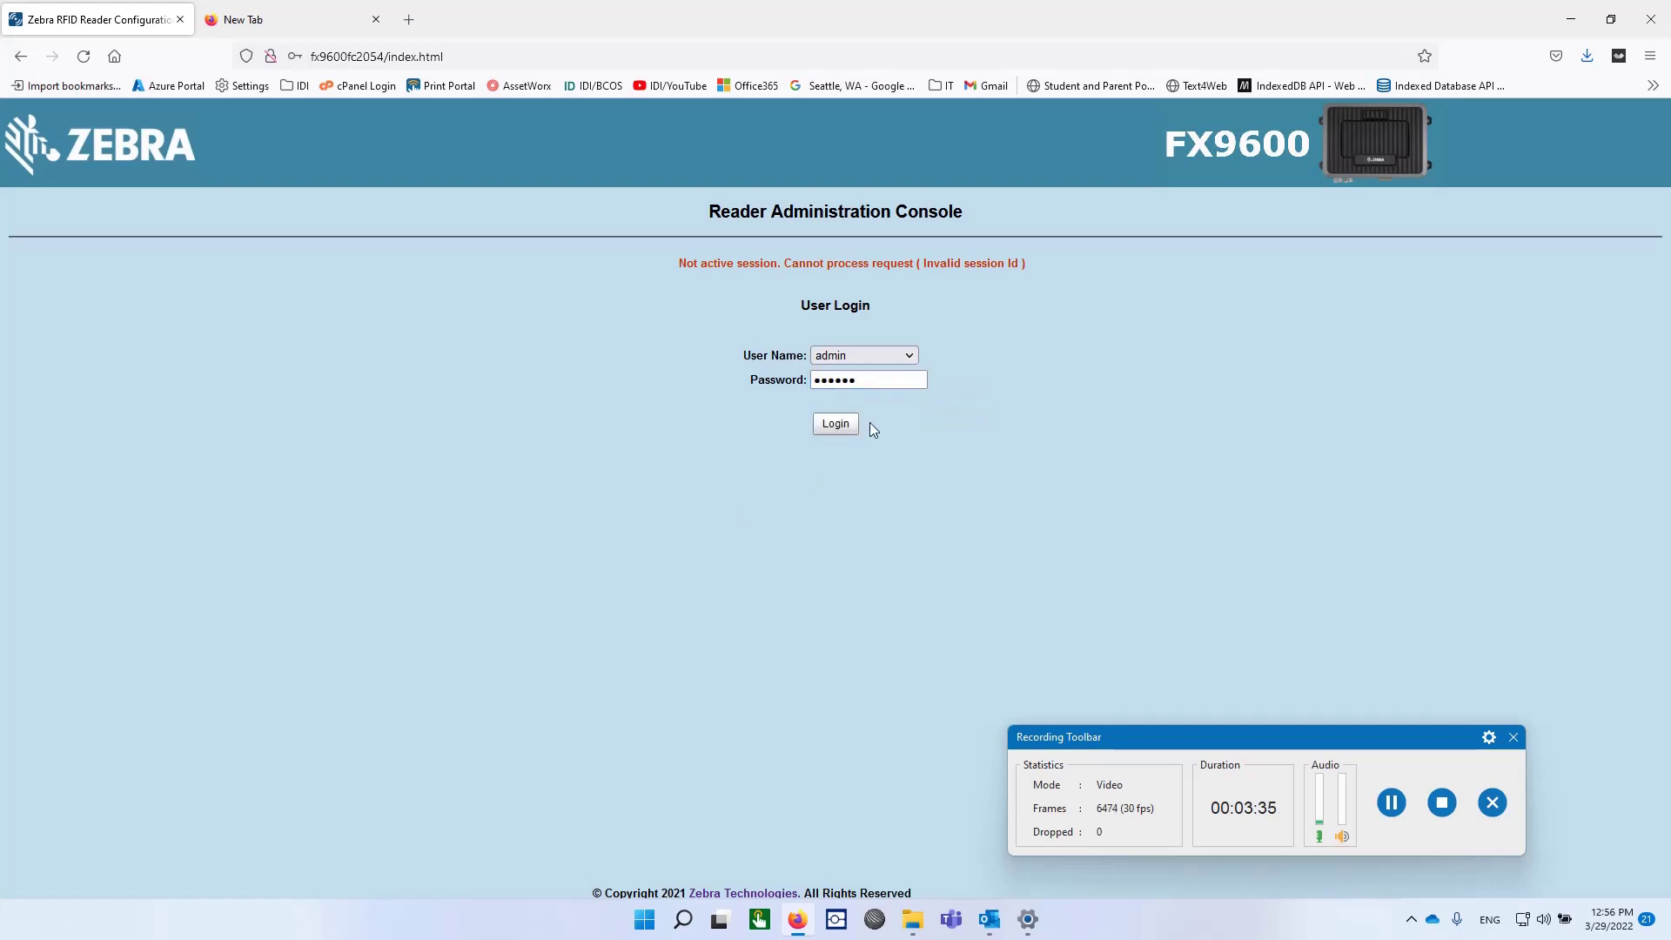
left_click(837, 419)
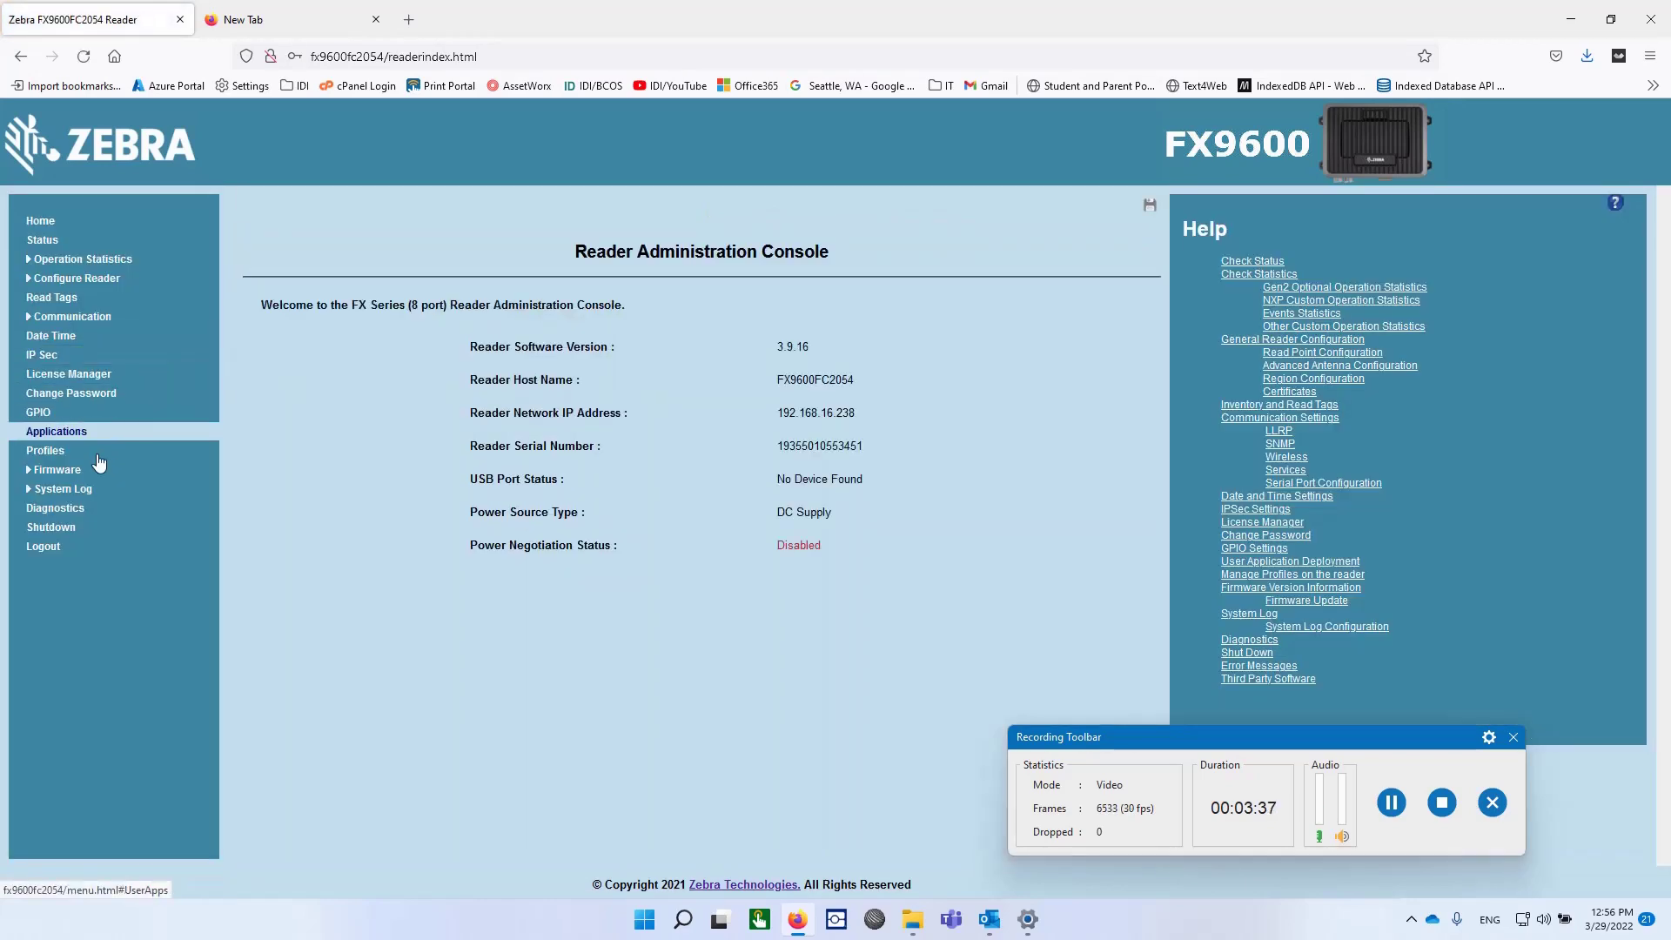
Step: Use File based Upload with all 13 FXSERIES-3.10.30 files, then Start Update
left_click(57, 471)
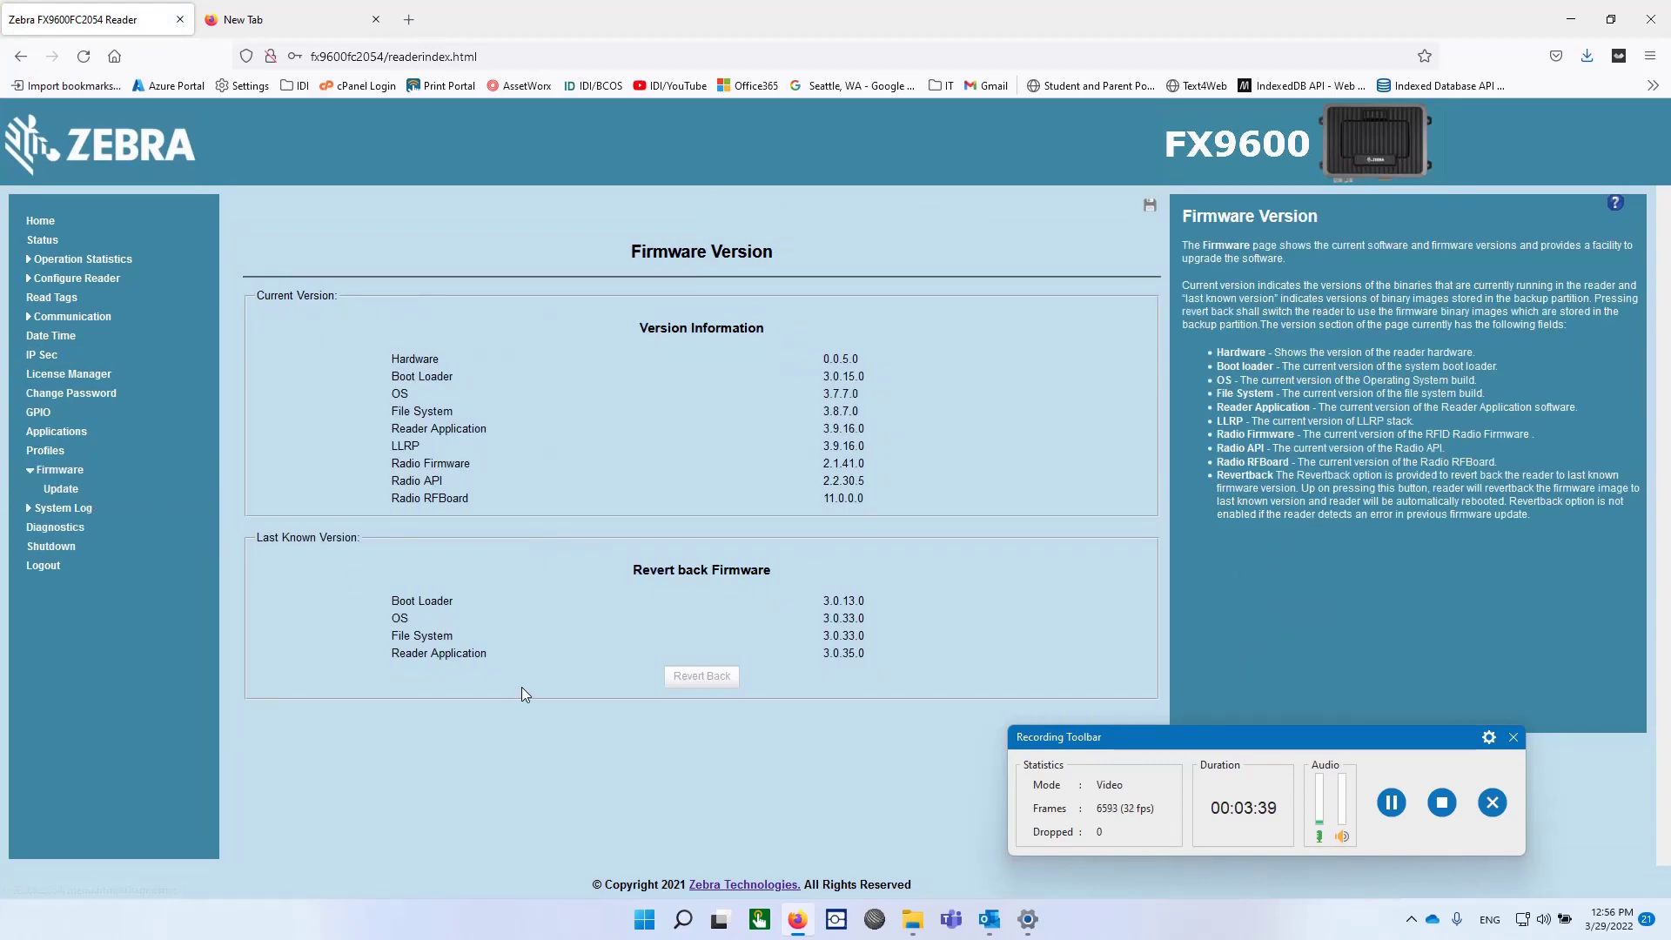
left_click(56, 491)
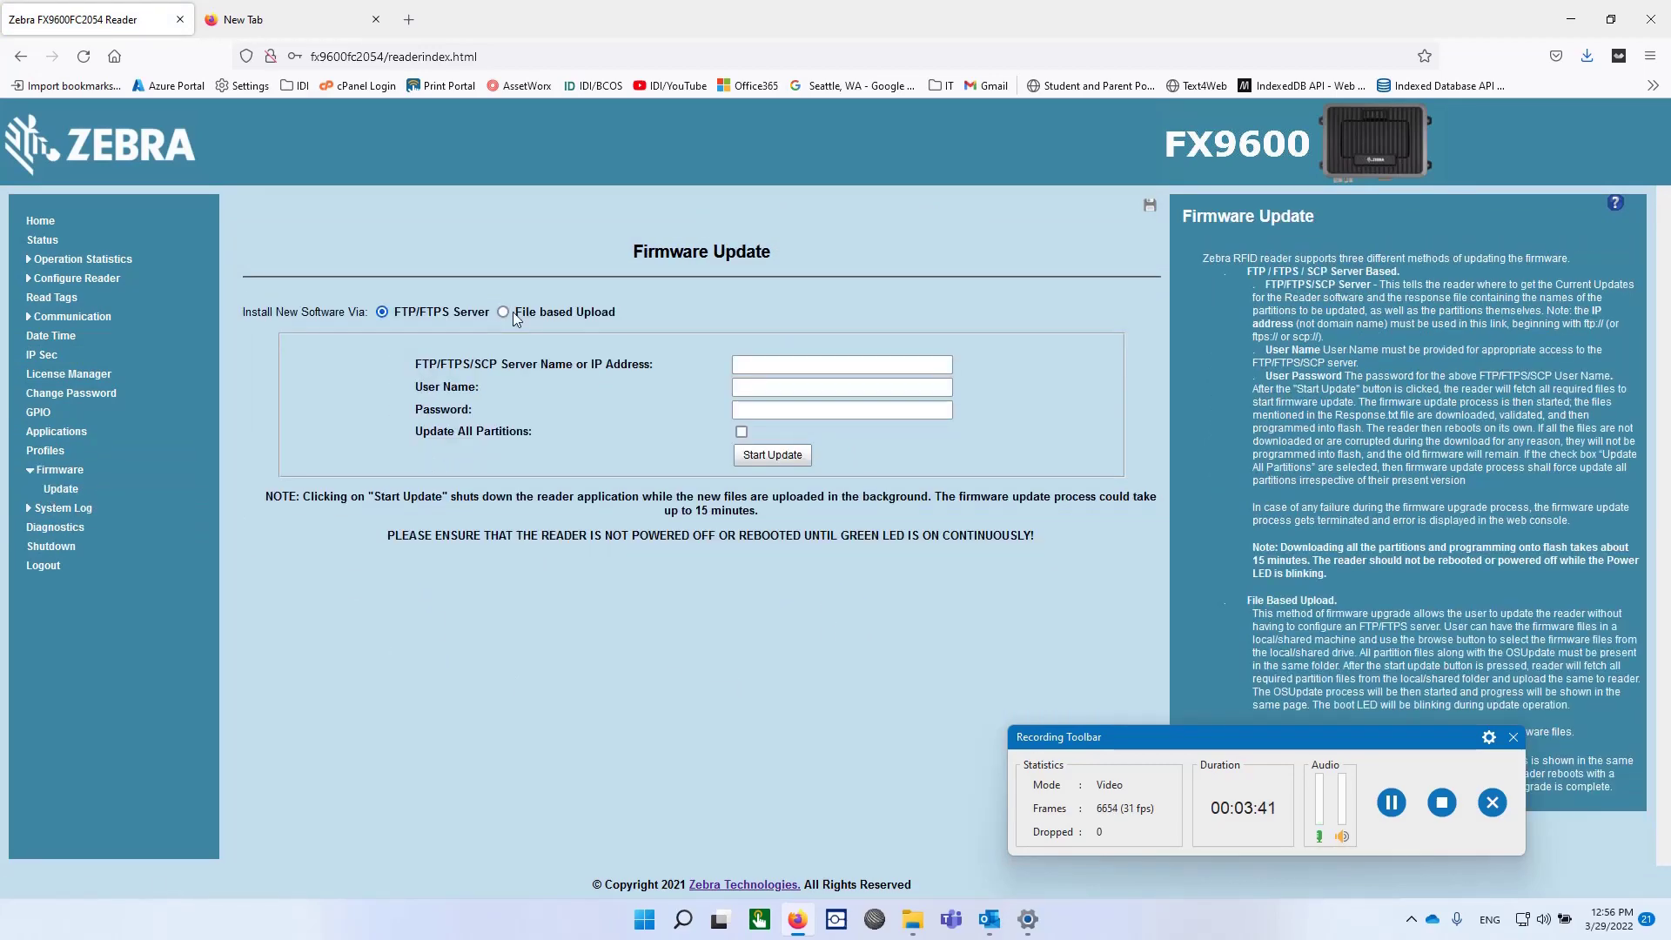
left_click(503, 311)
left_click(773, 373)
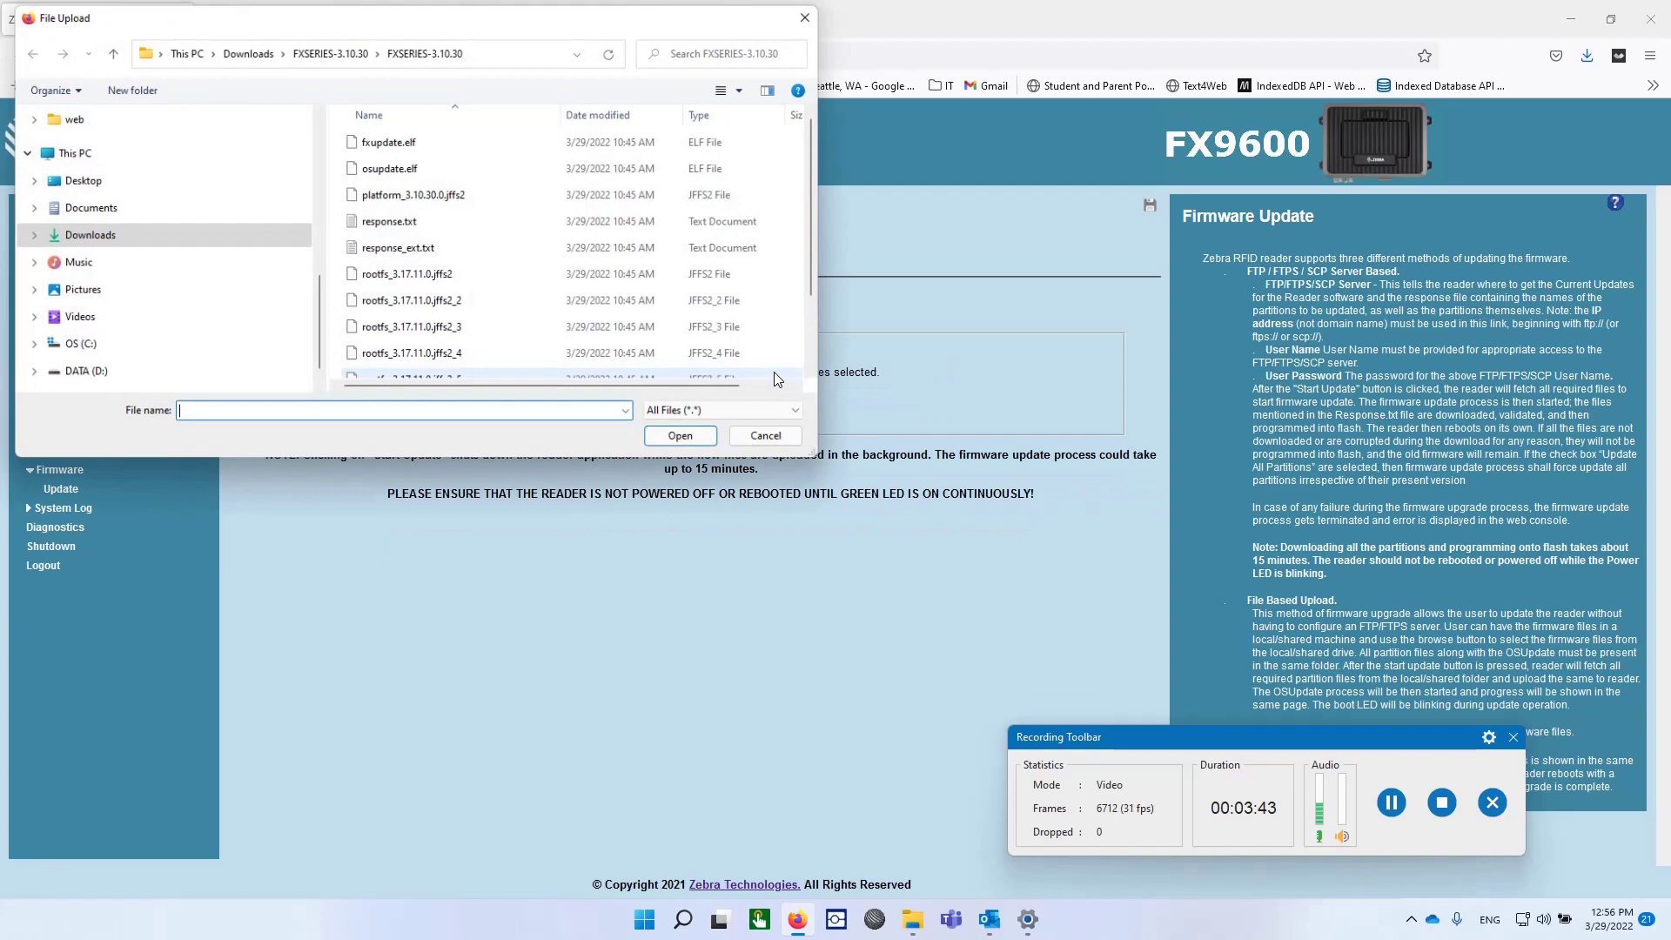
left_click(454, 168)
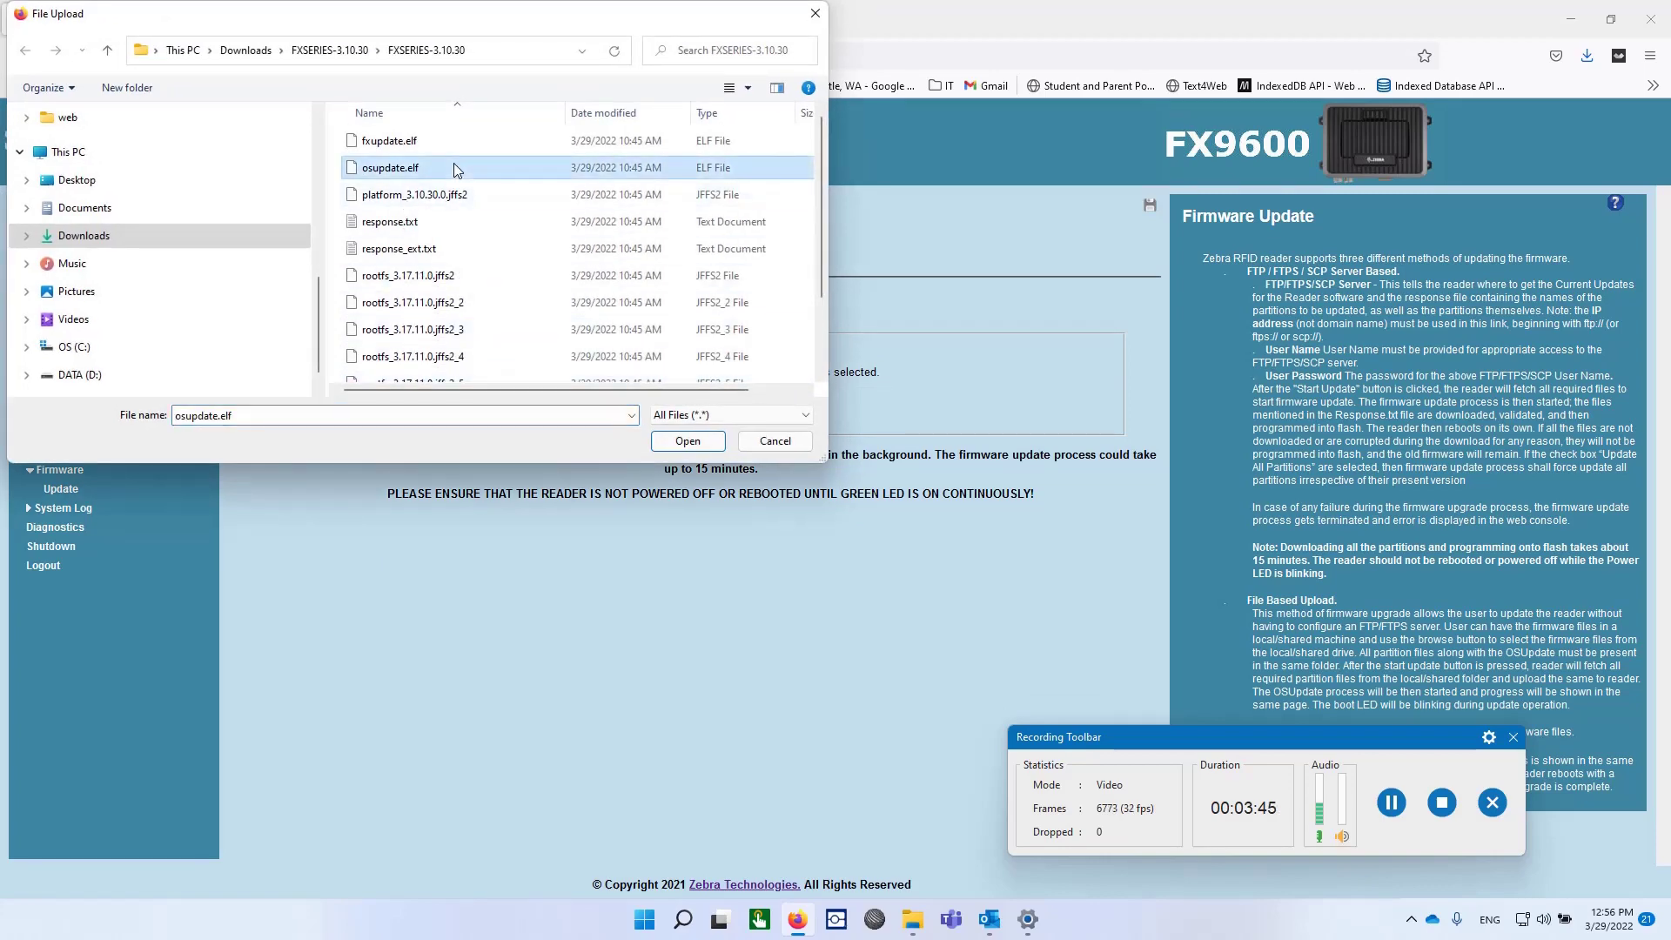
key("ctrl+a")
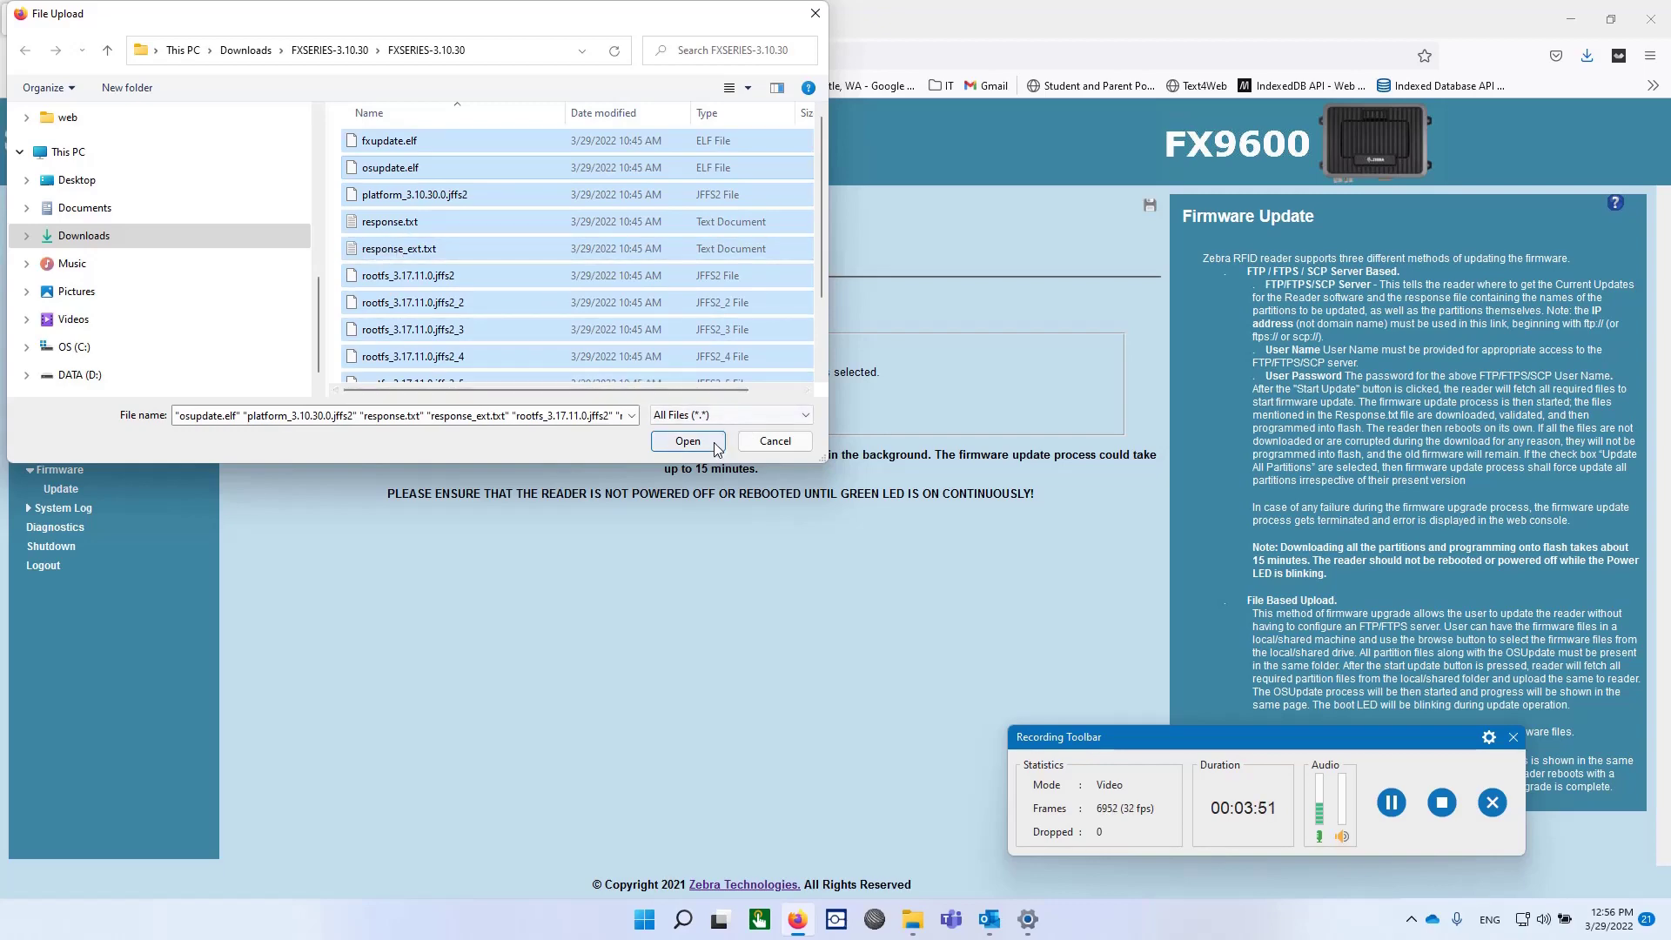
left_click(686, 440)
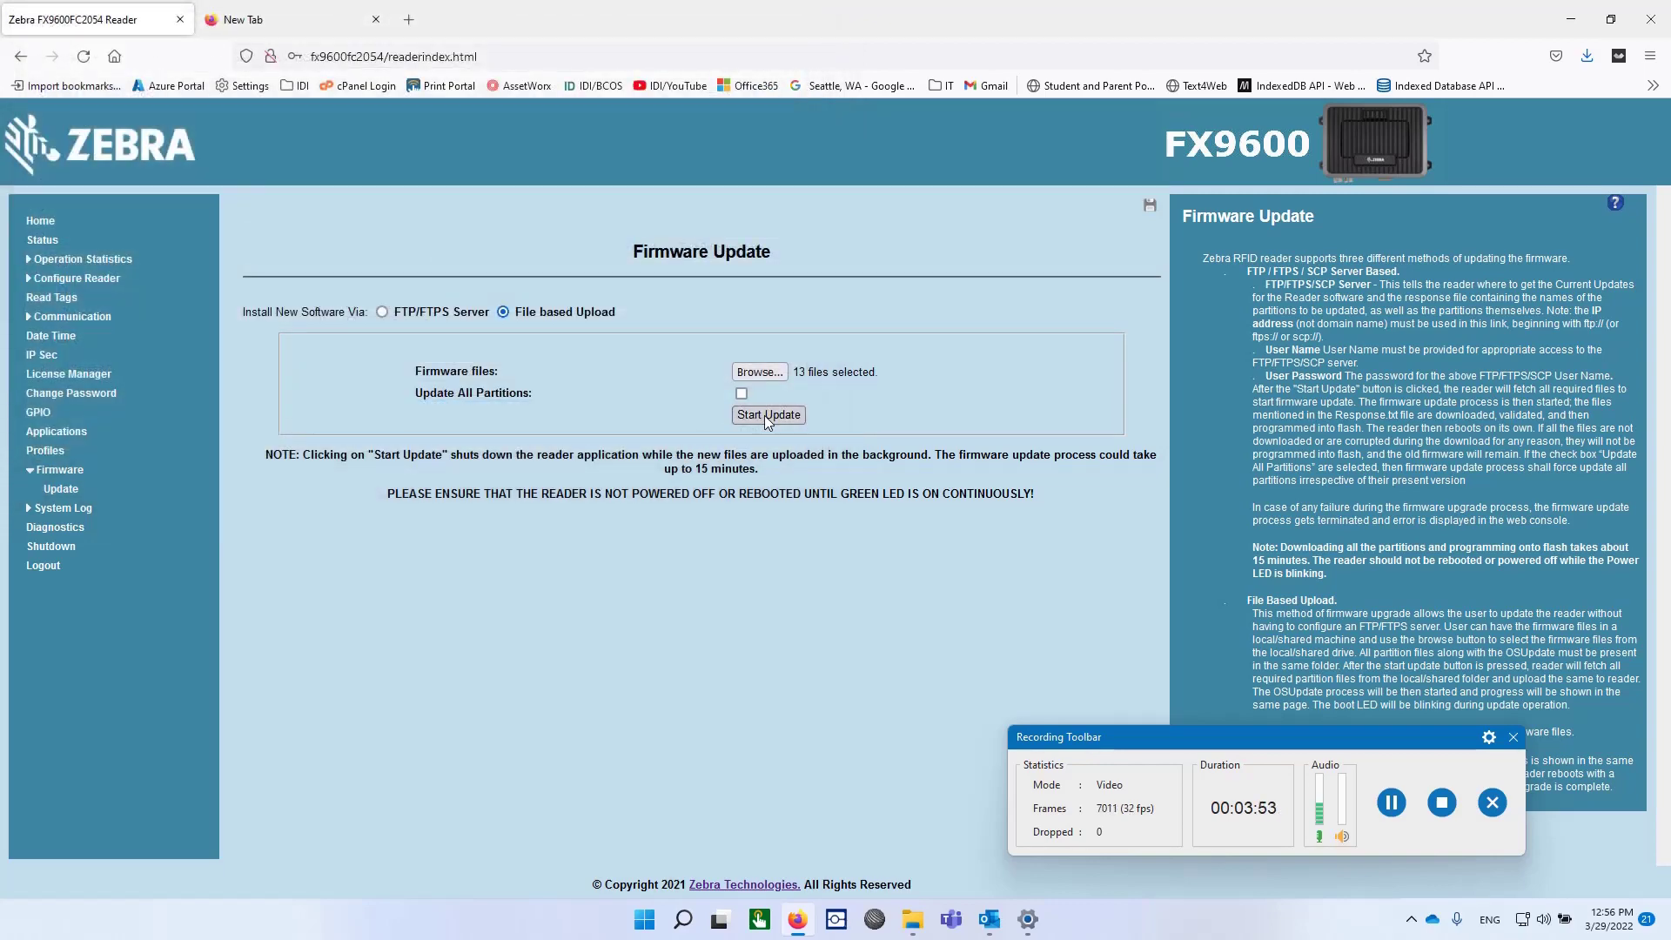
left_click(765, 414)
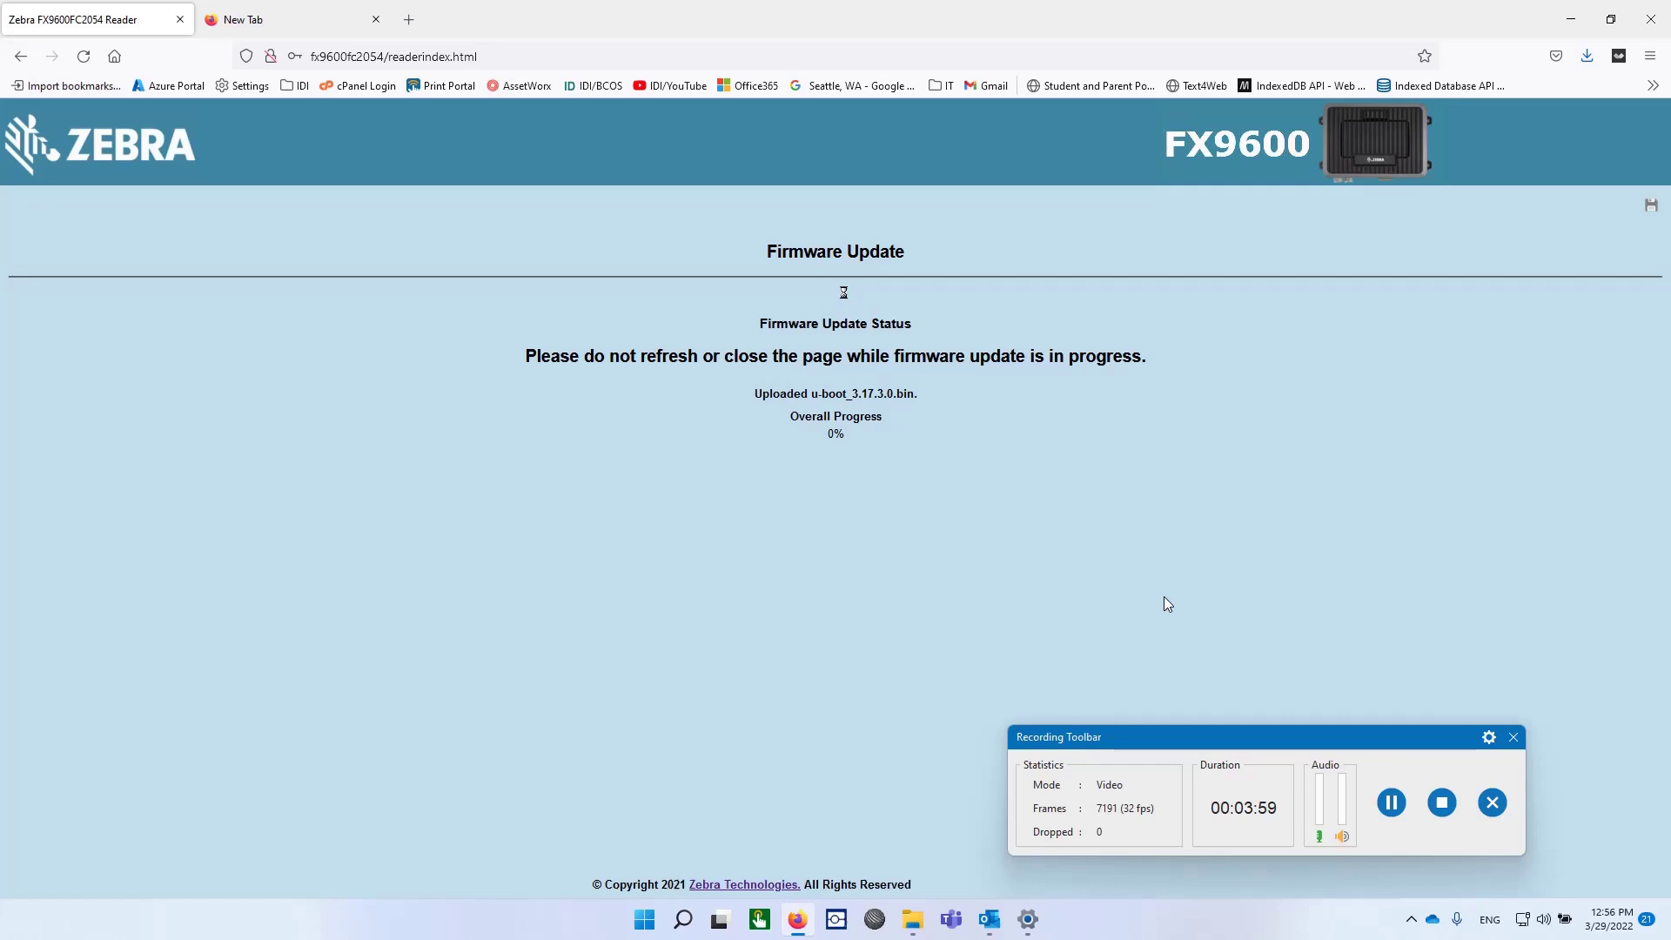
Step: Wait for the update to finish and the reader to reboot to its User Login page
left_click(1392, 802)
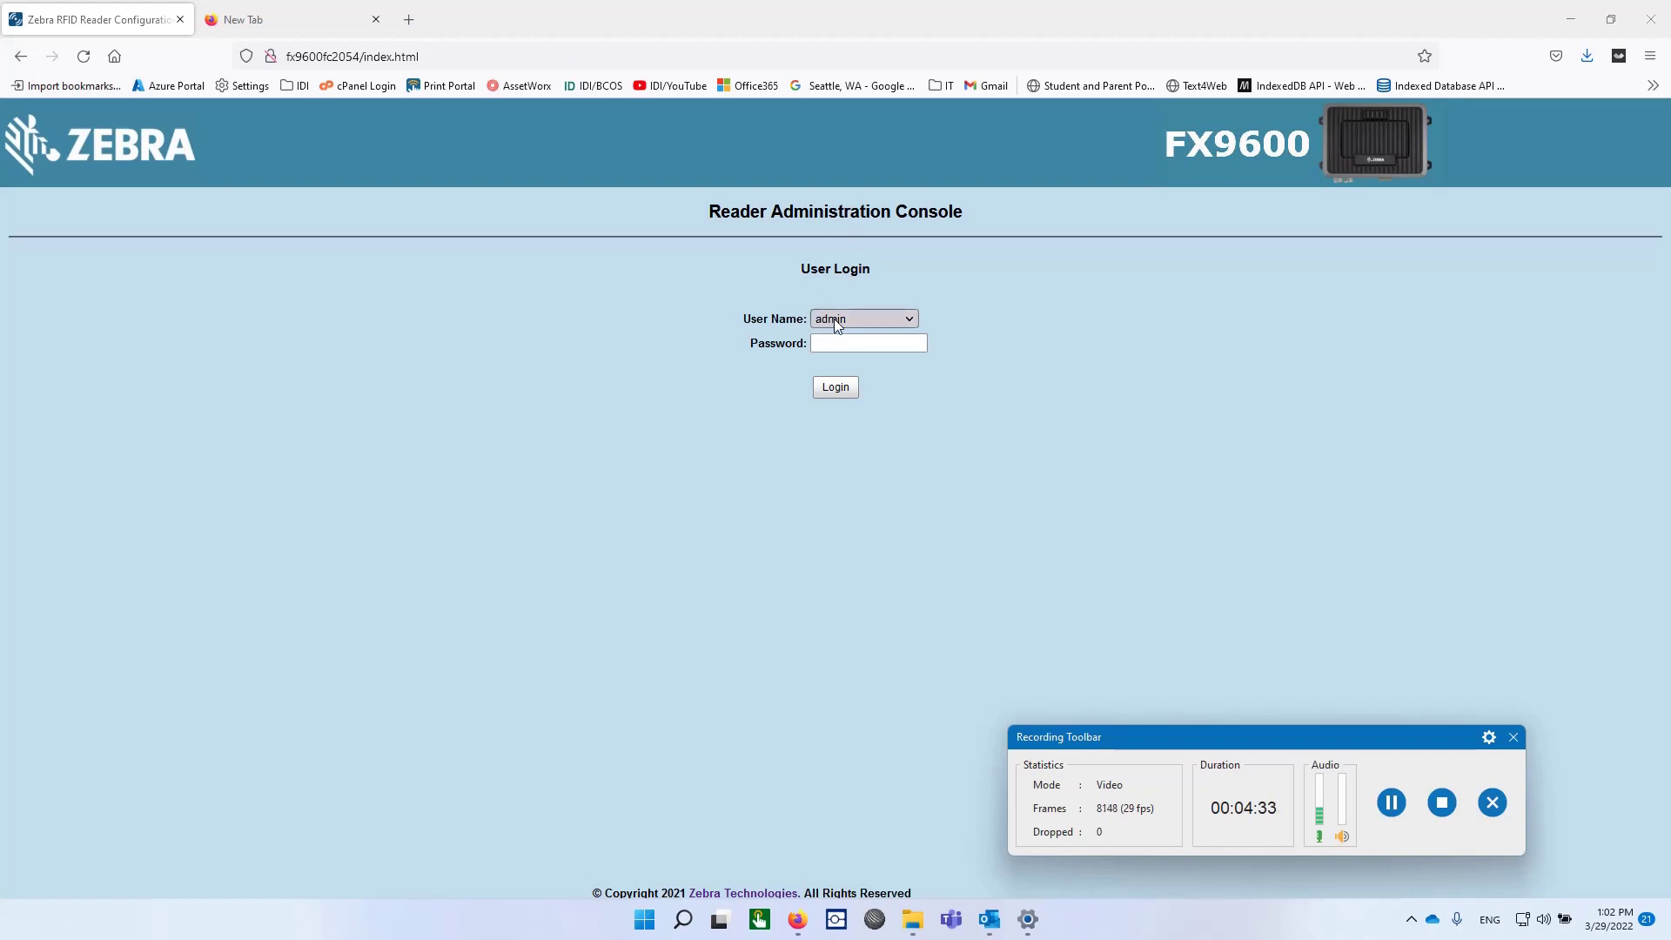
left_click(849, 341)
left_click(850, 342)
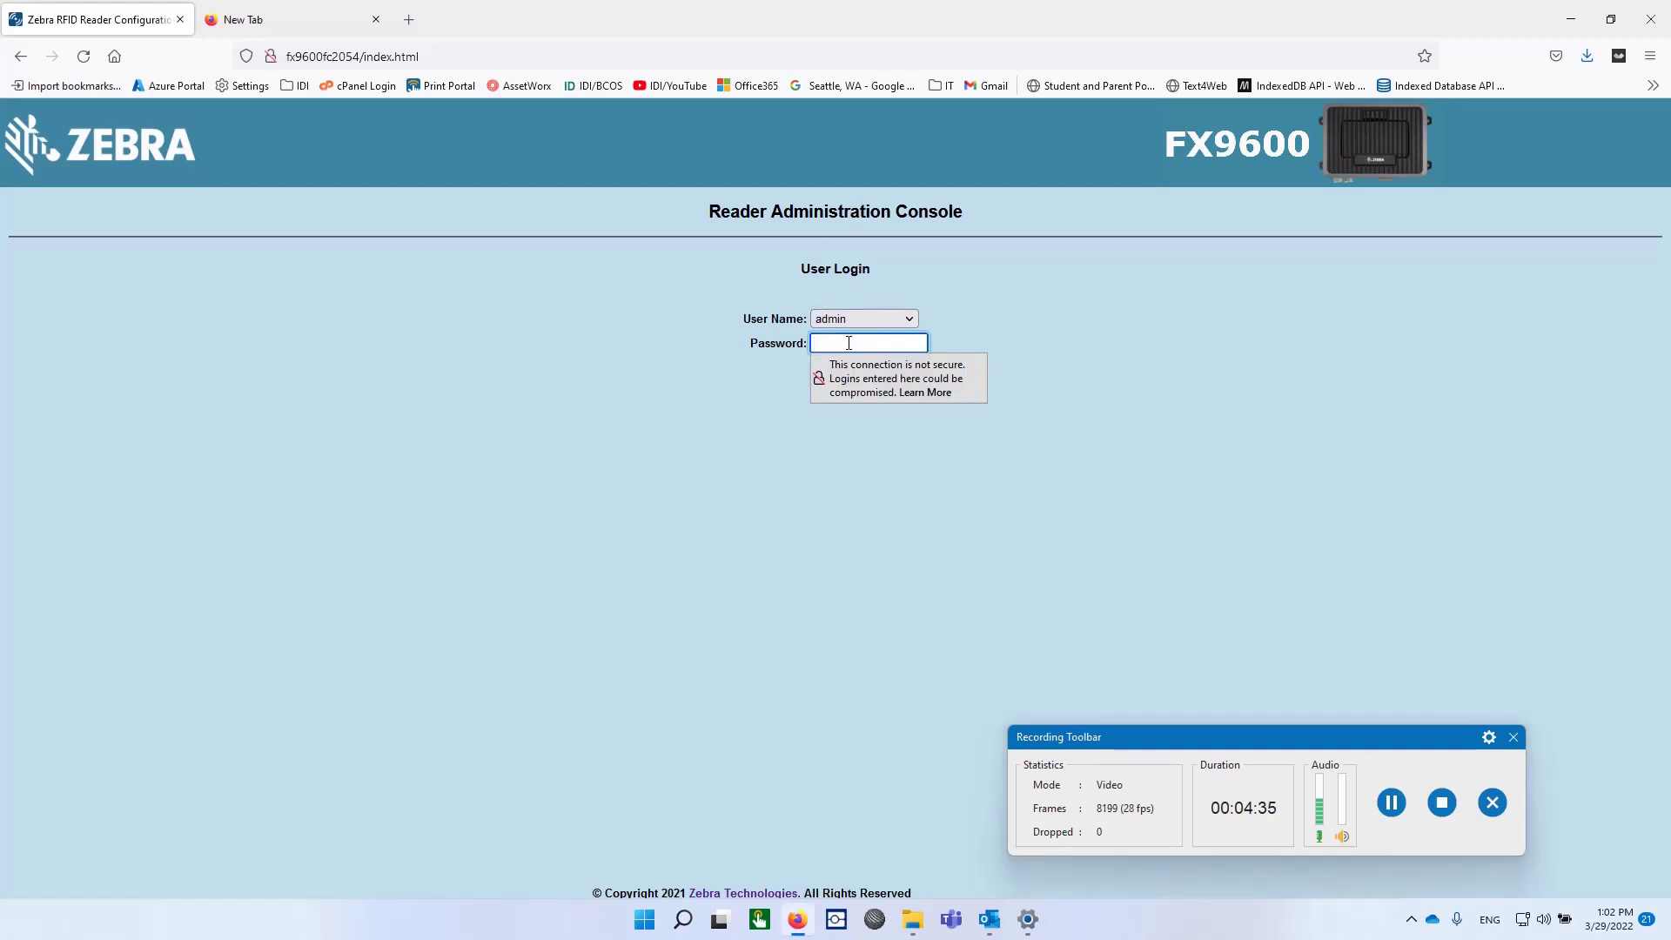
type("c")
left_click(801, 480)
left_click(843, 390)
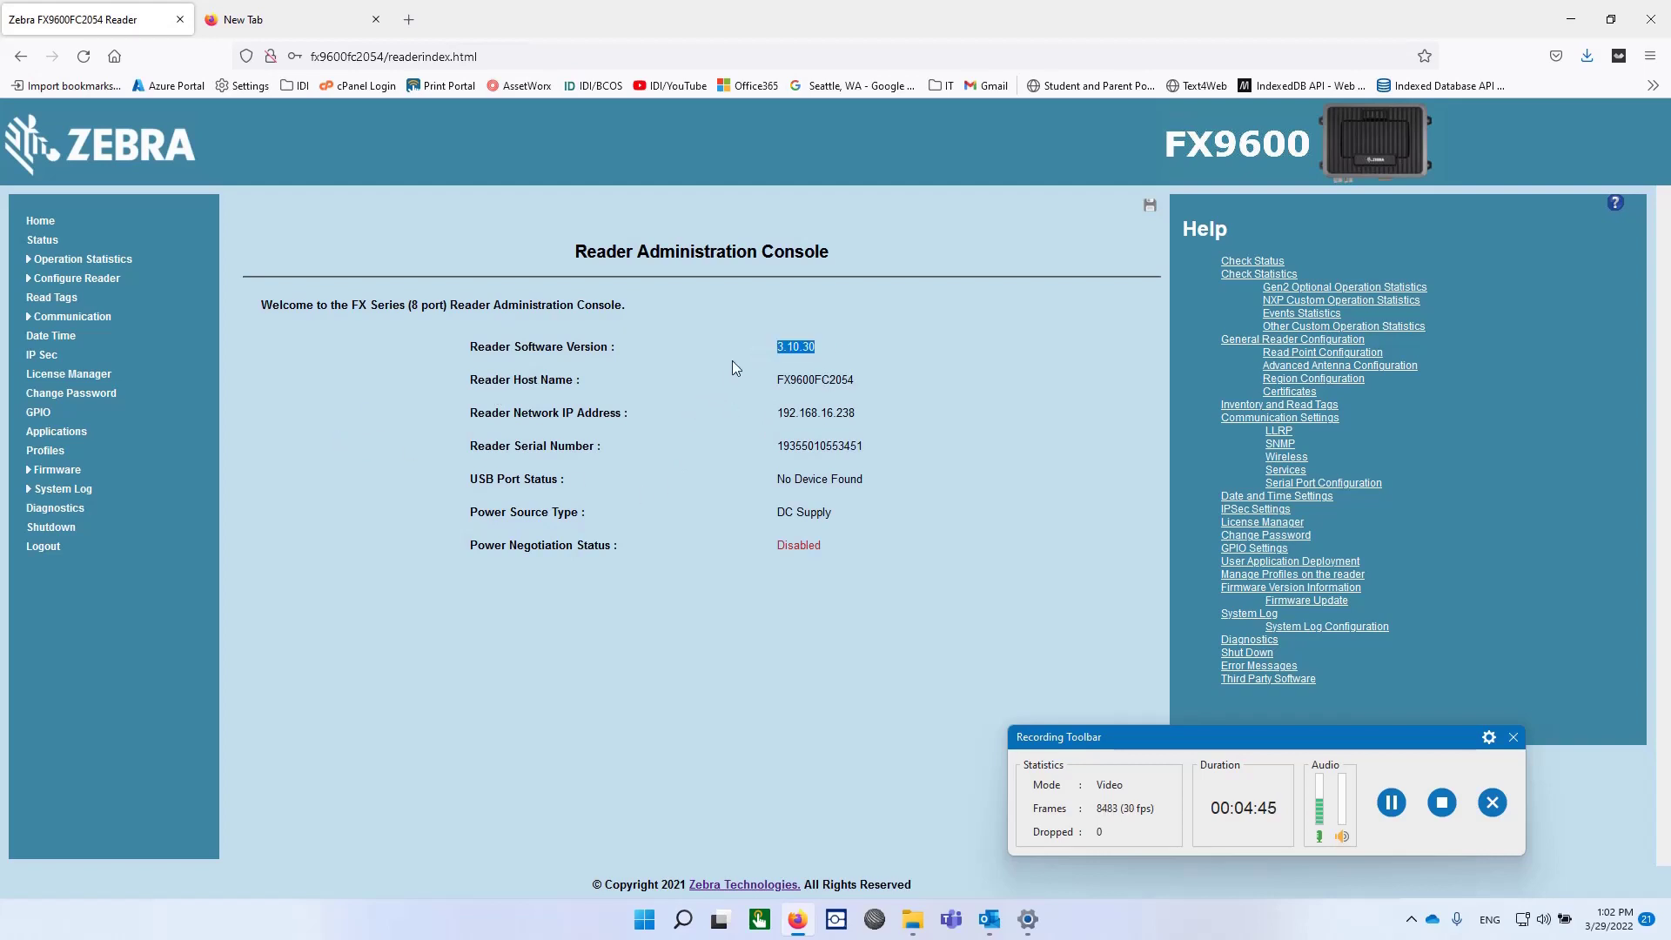
Step: Log out, then sign back in to the reader console with the admin password
left_click(42, 550)
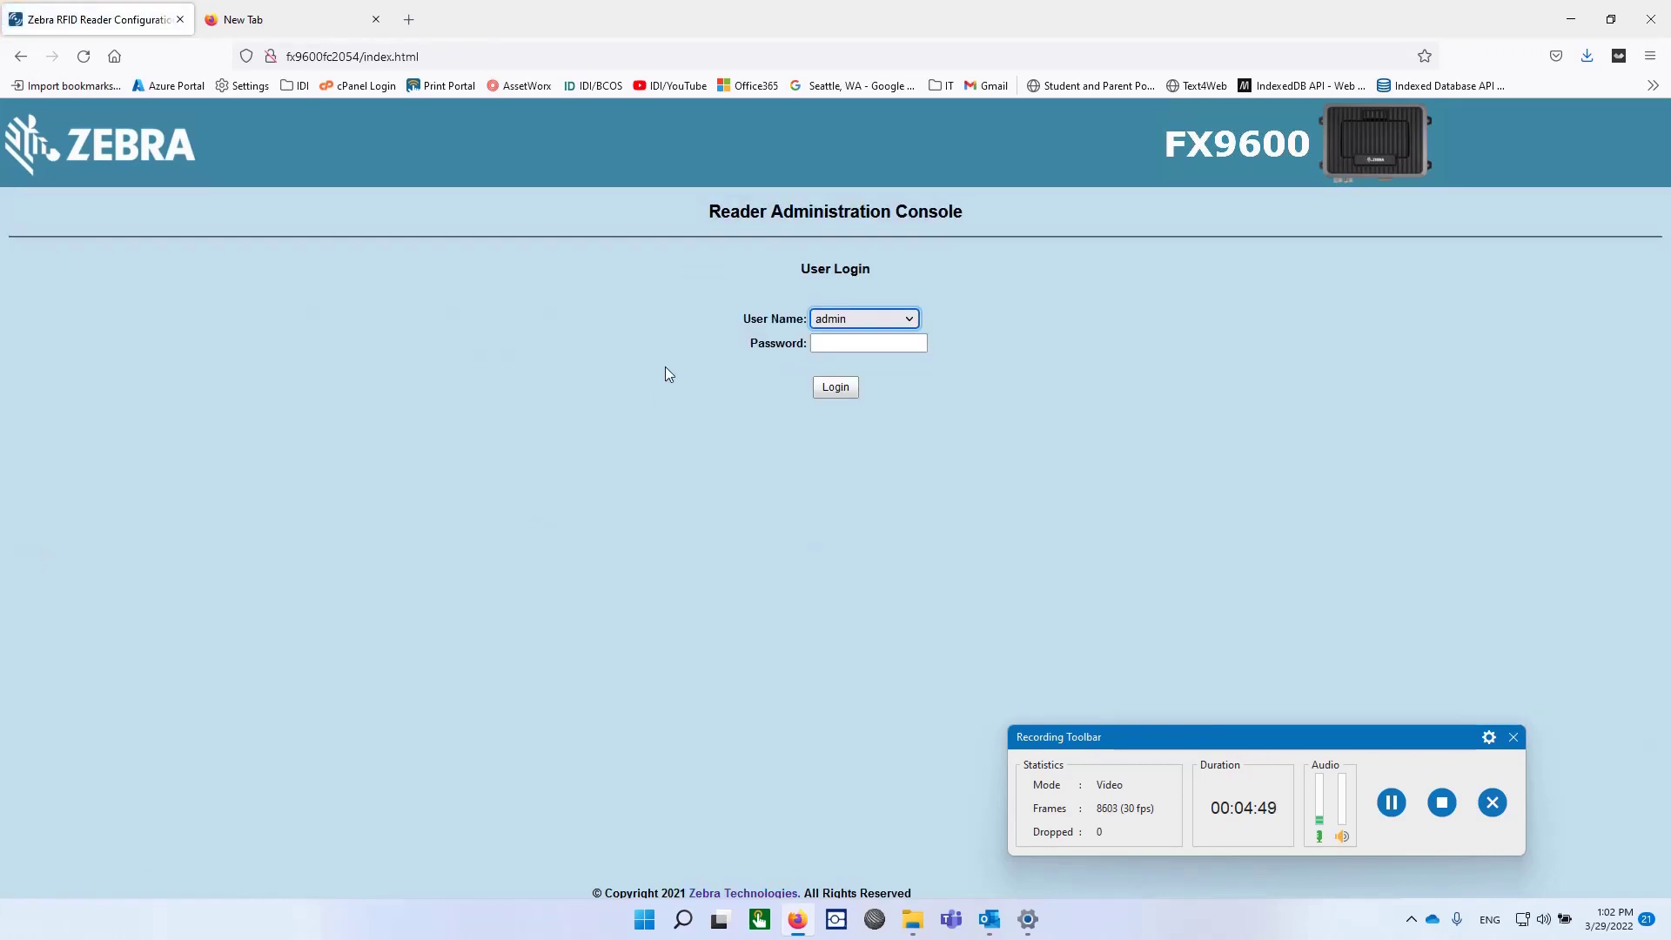
left_click(848, 343)
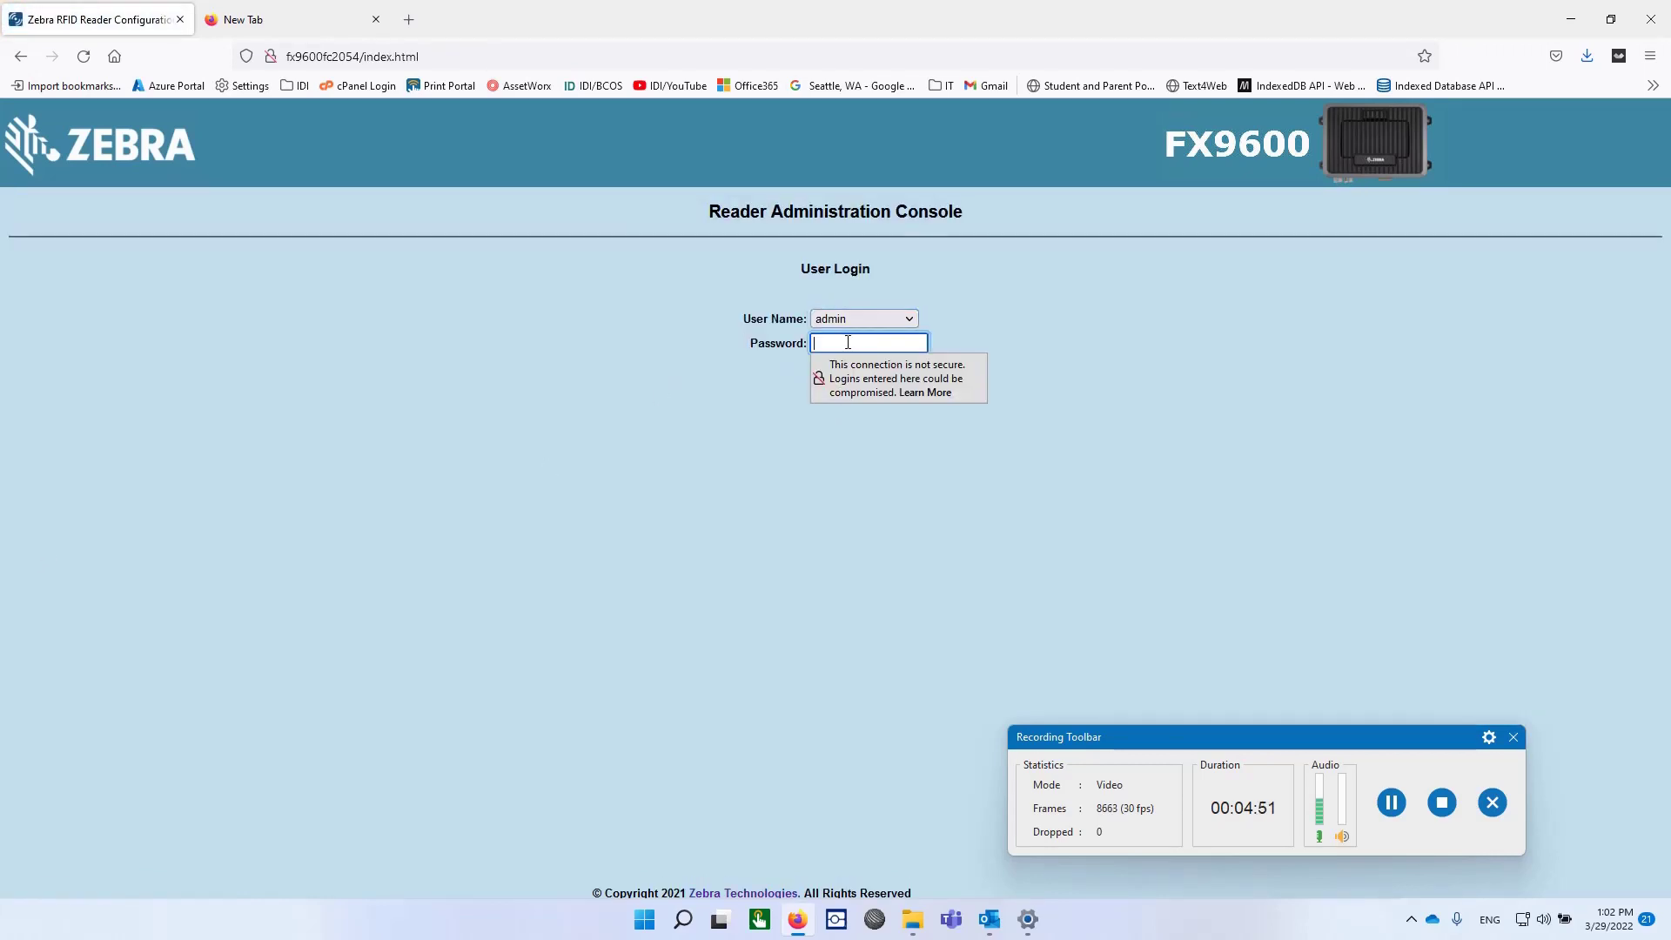
type("******")
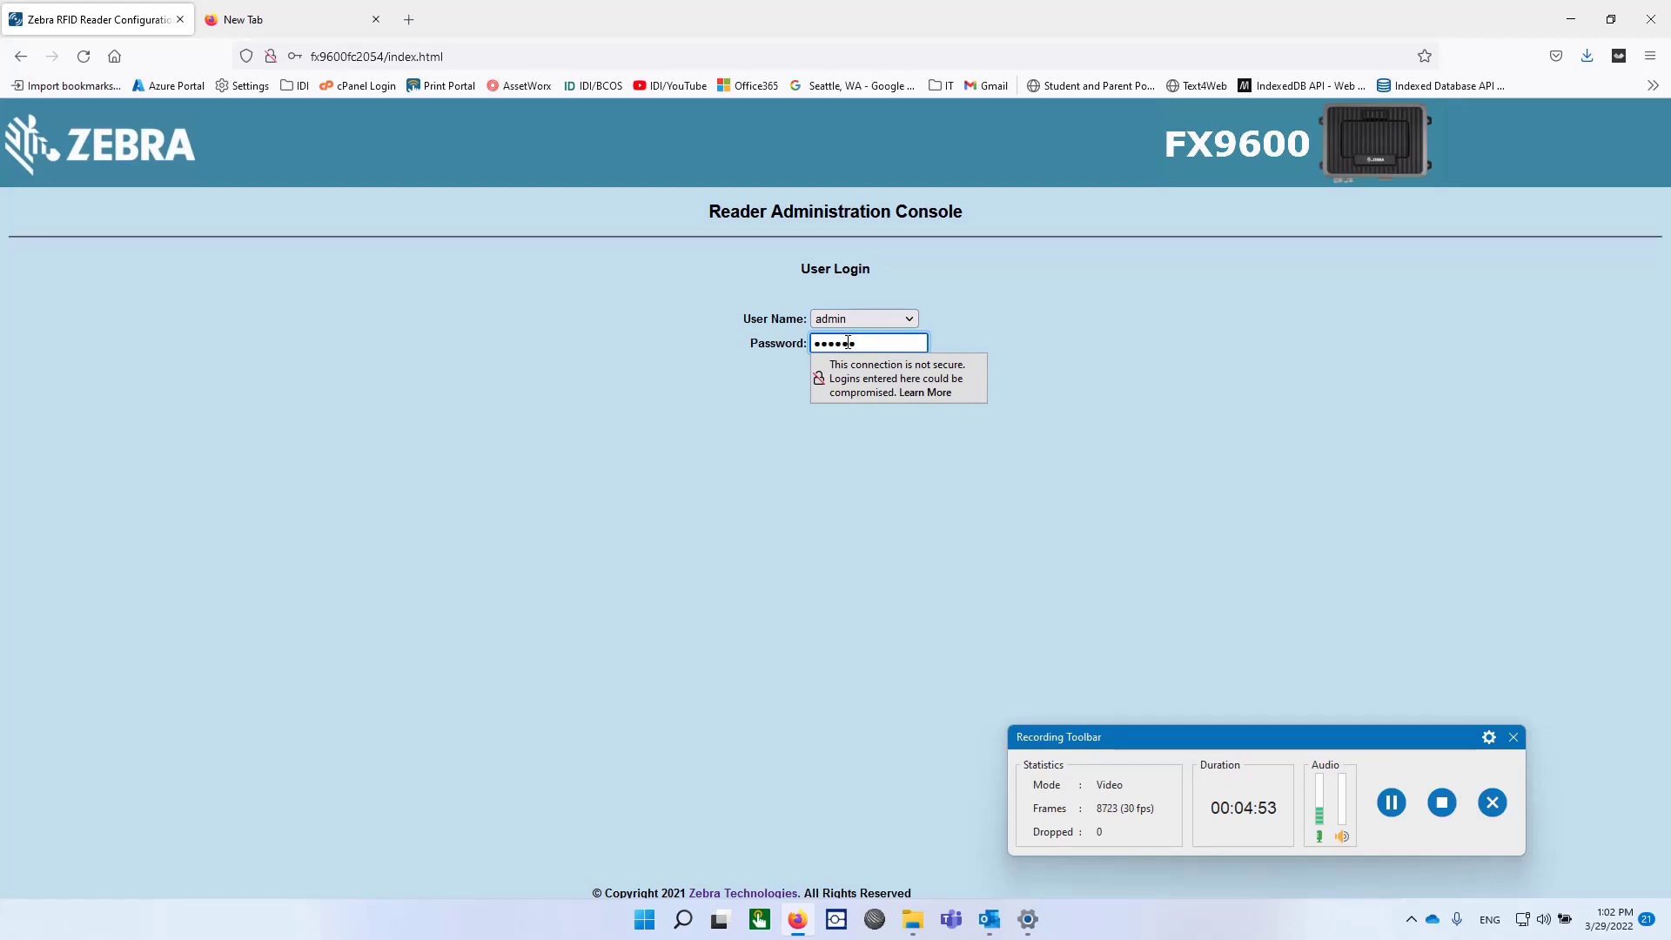
left_click(835, 386)
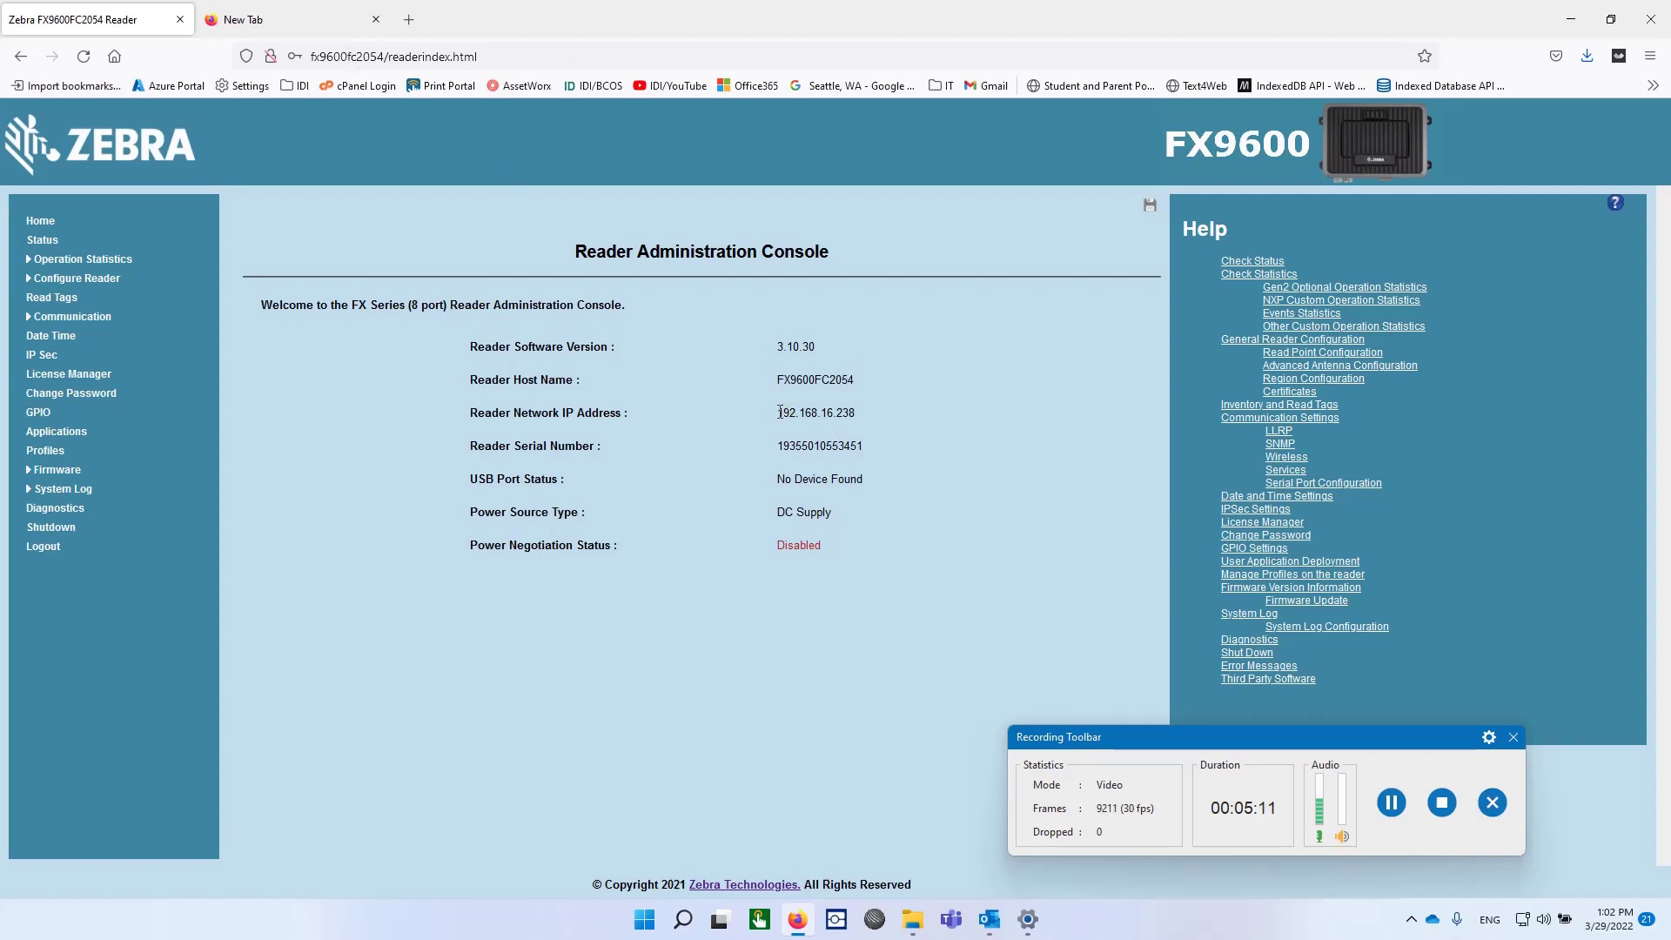
Step: Select the IP 192.168.16.238, restart Firefox, and enter that address
left_click_drag(777, 414, 855, 420)
left_click(1653, 19)
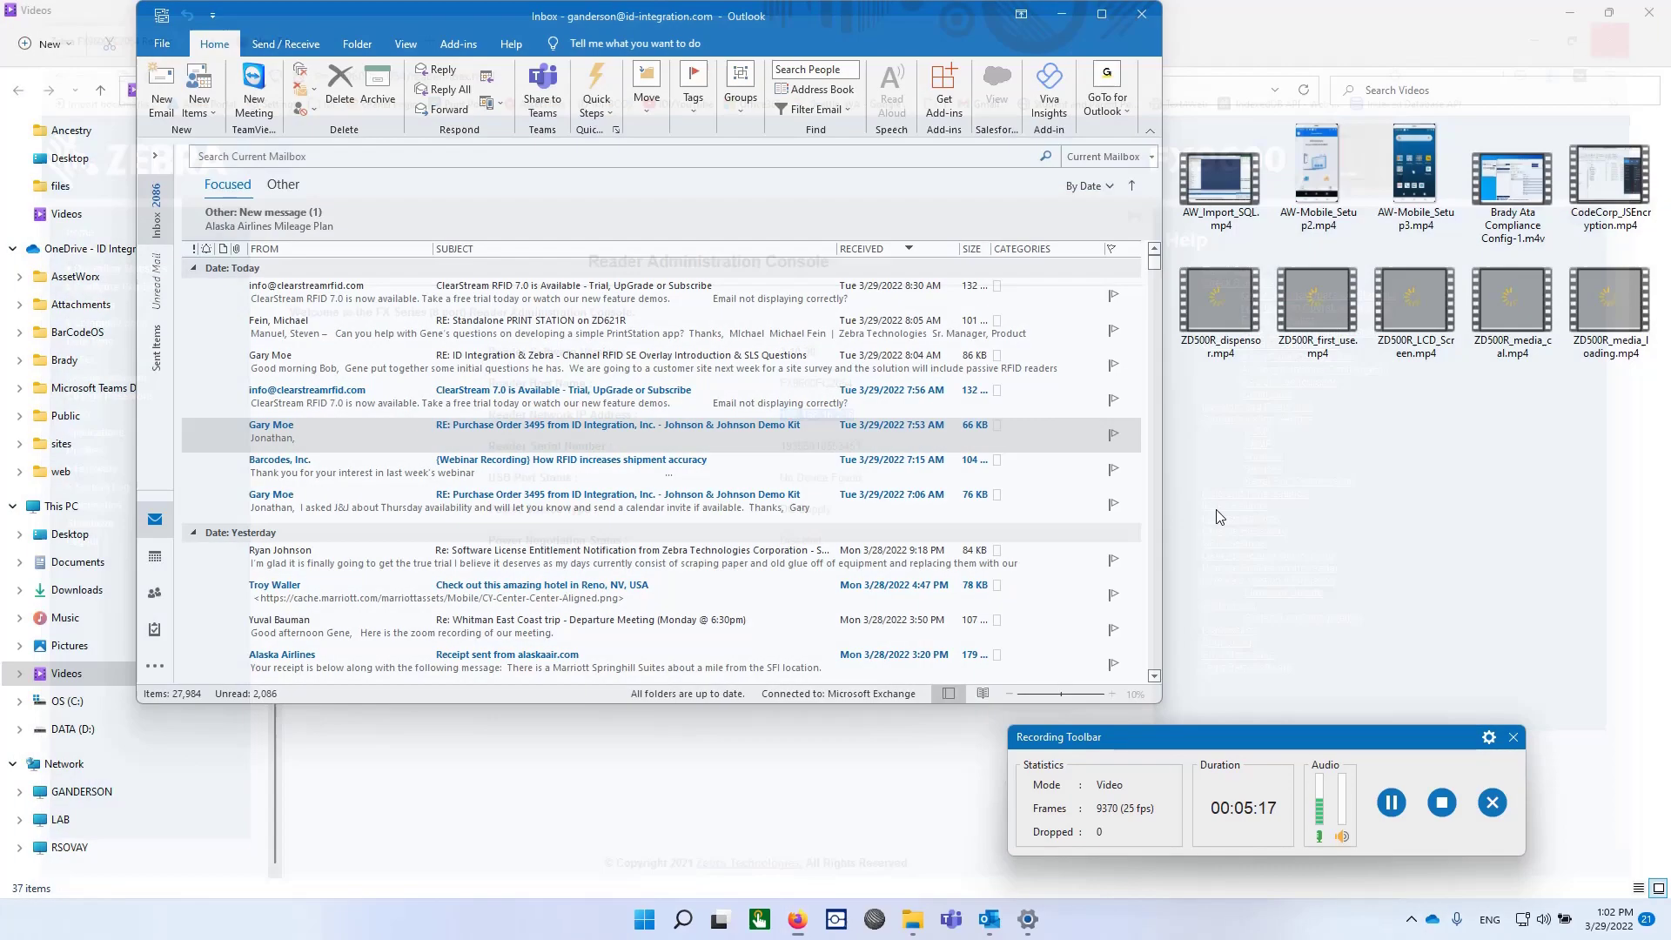
left_click(797, 919)
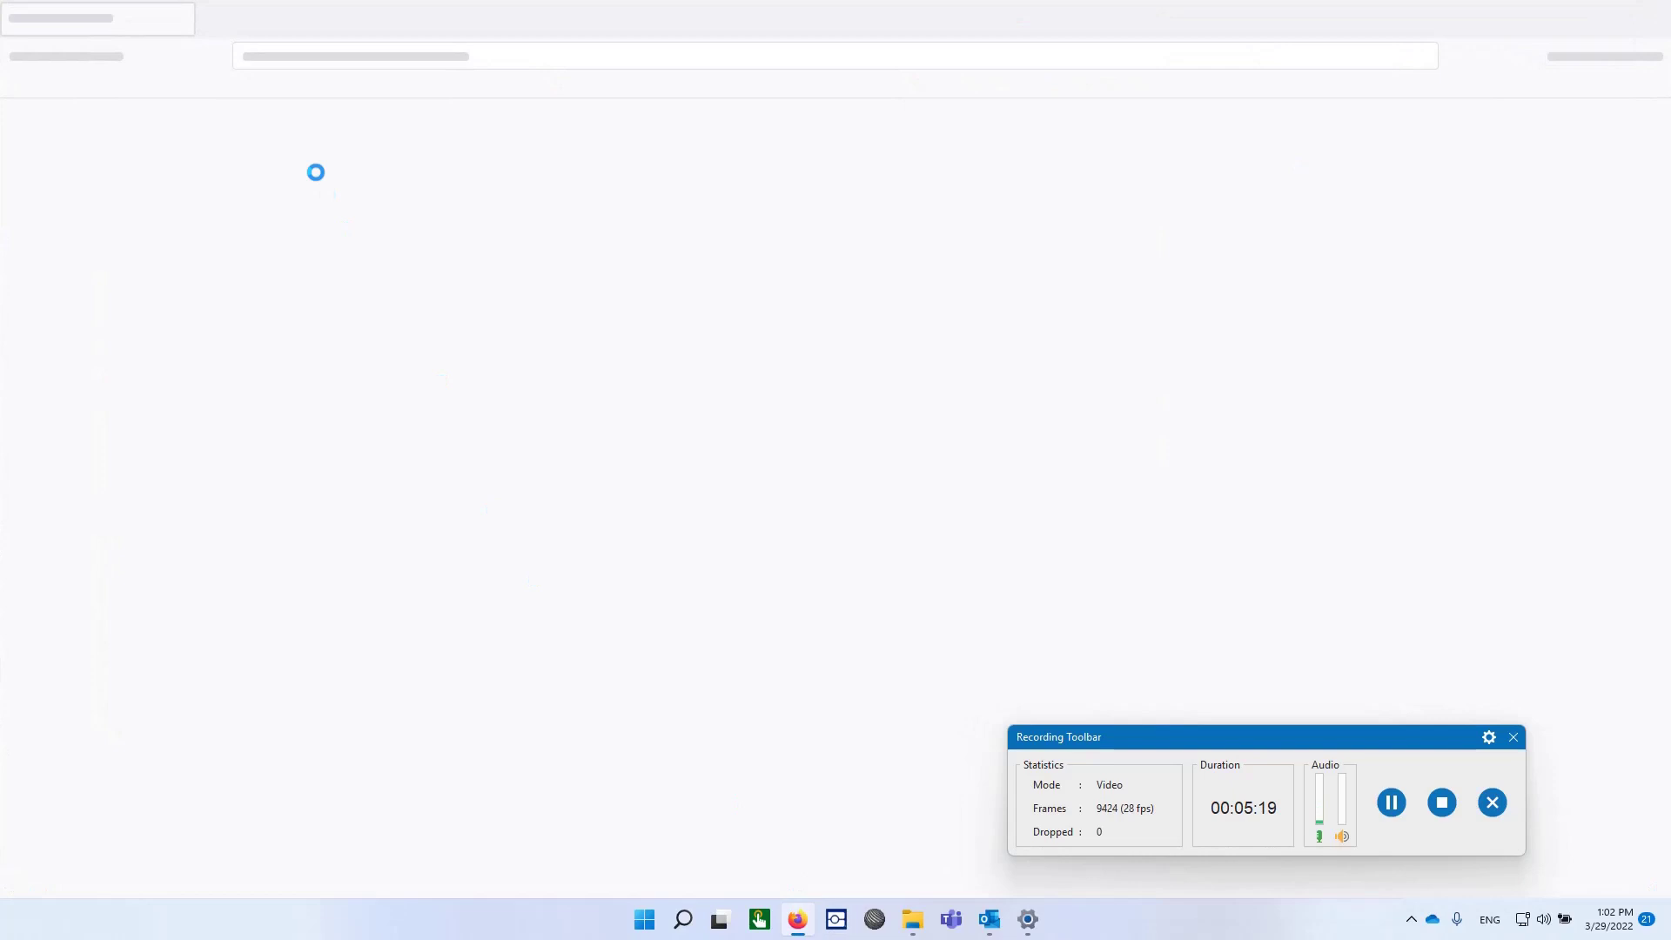
left_click(350, 56)
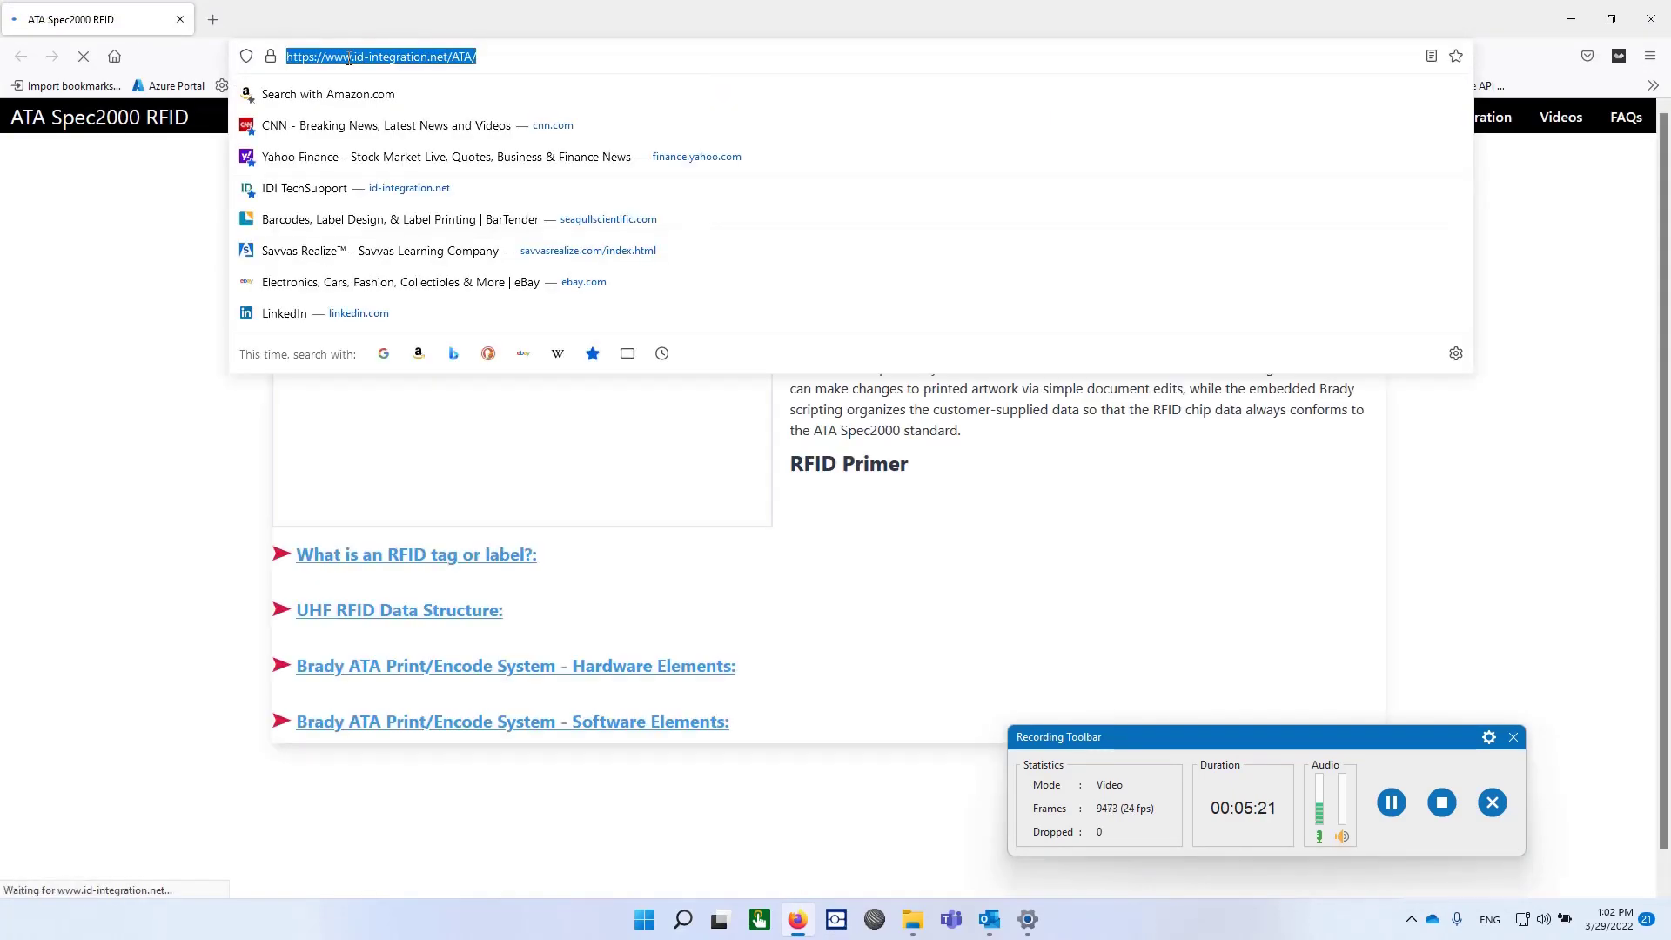
type("192.168.16.238")
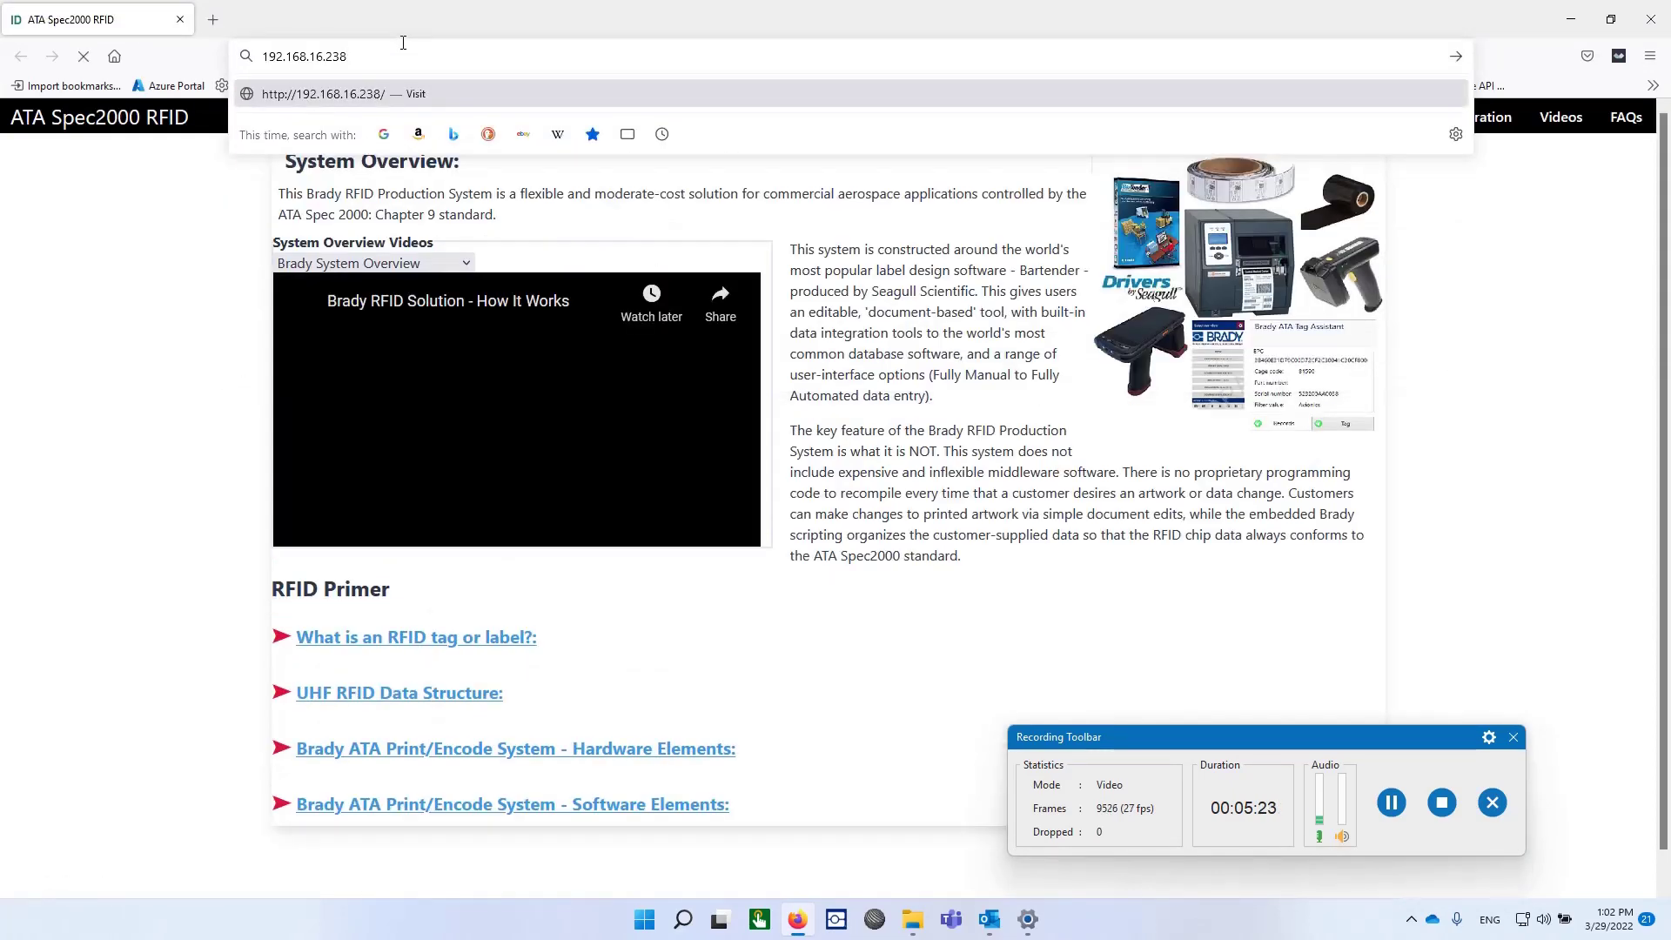
Step: Log in as admin at 192.168.16.238, override the old session, and accept HTTPS mode
key("Return")
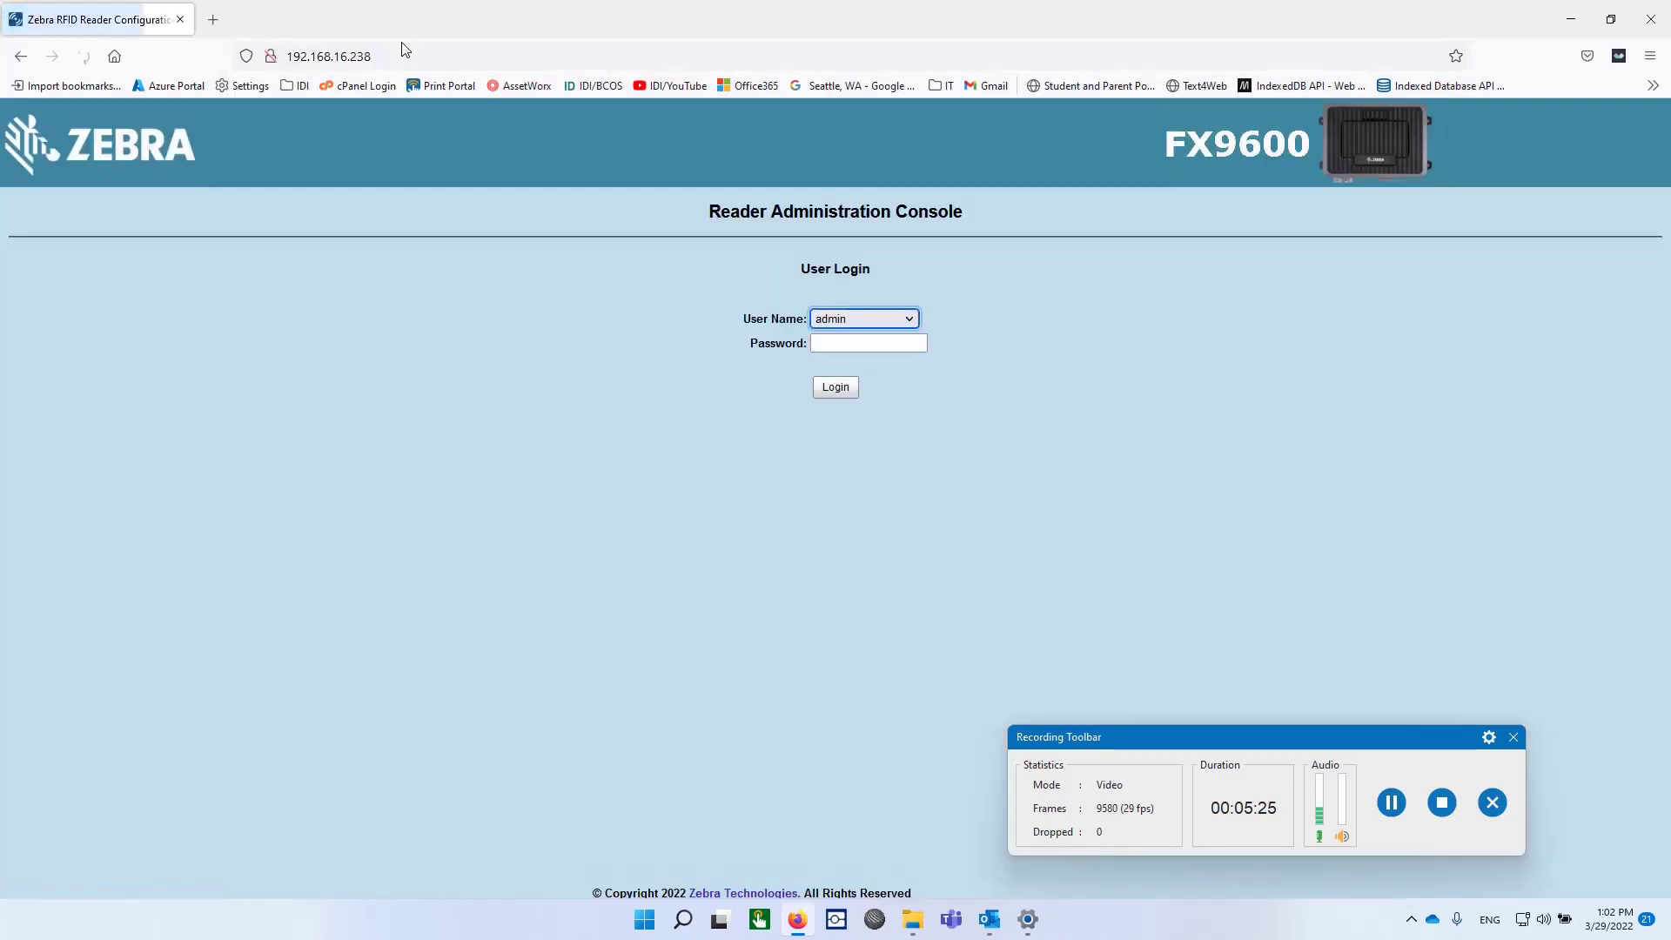
left_click(879, 345)
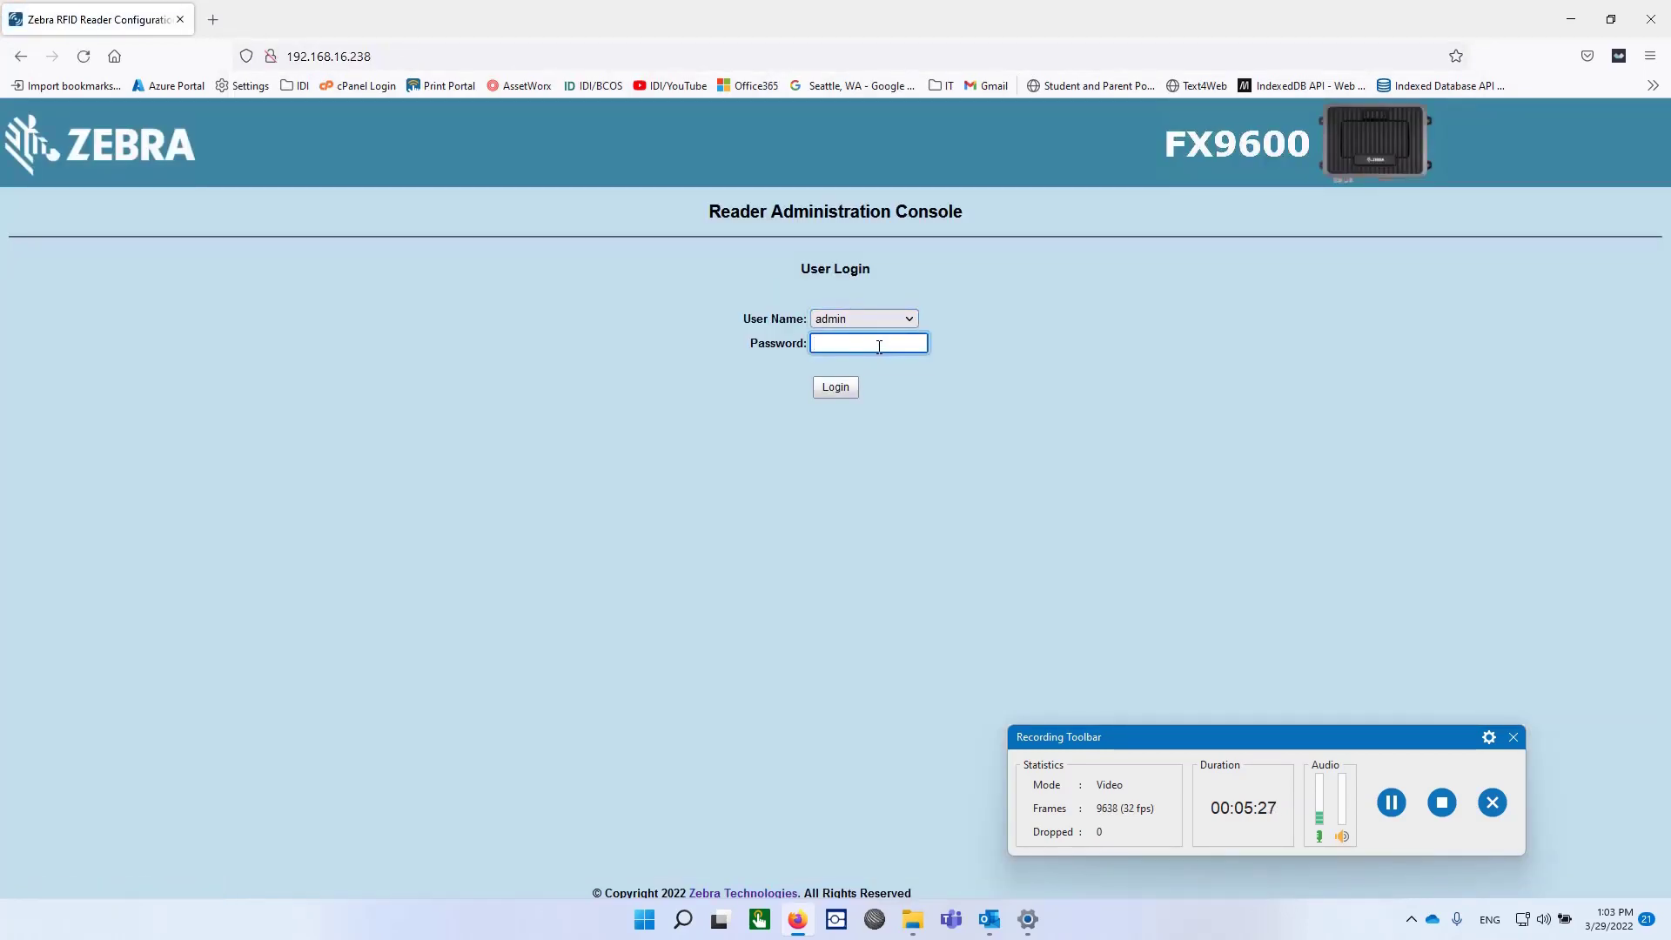
type("change")
left_click(838, 392)
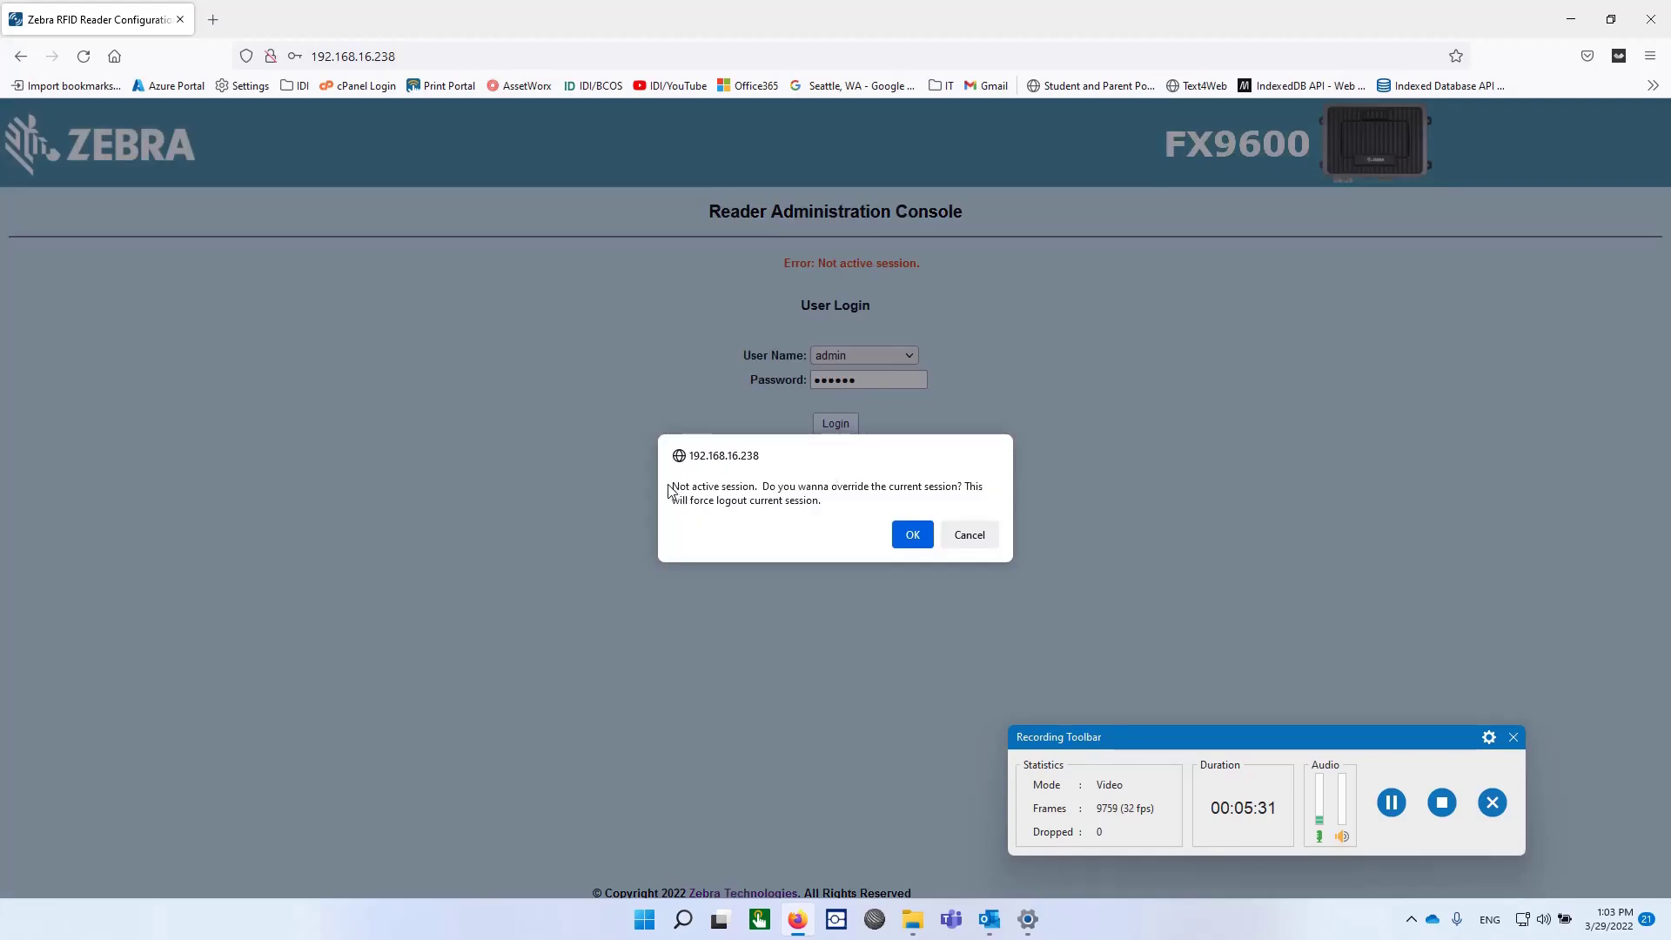
left_click(905, 540)
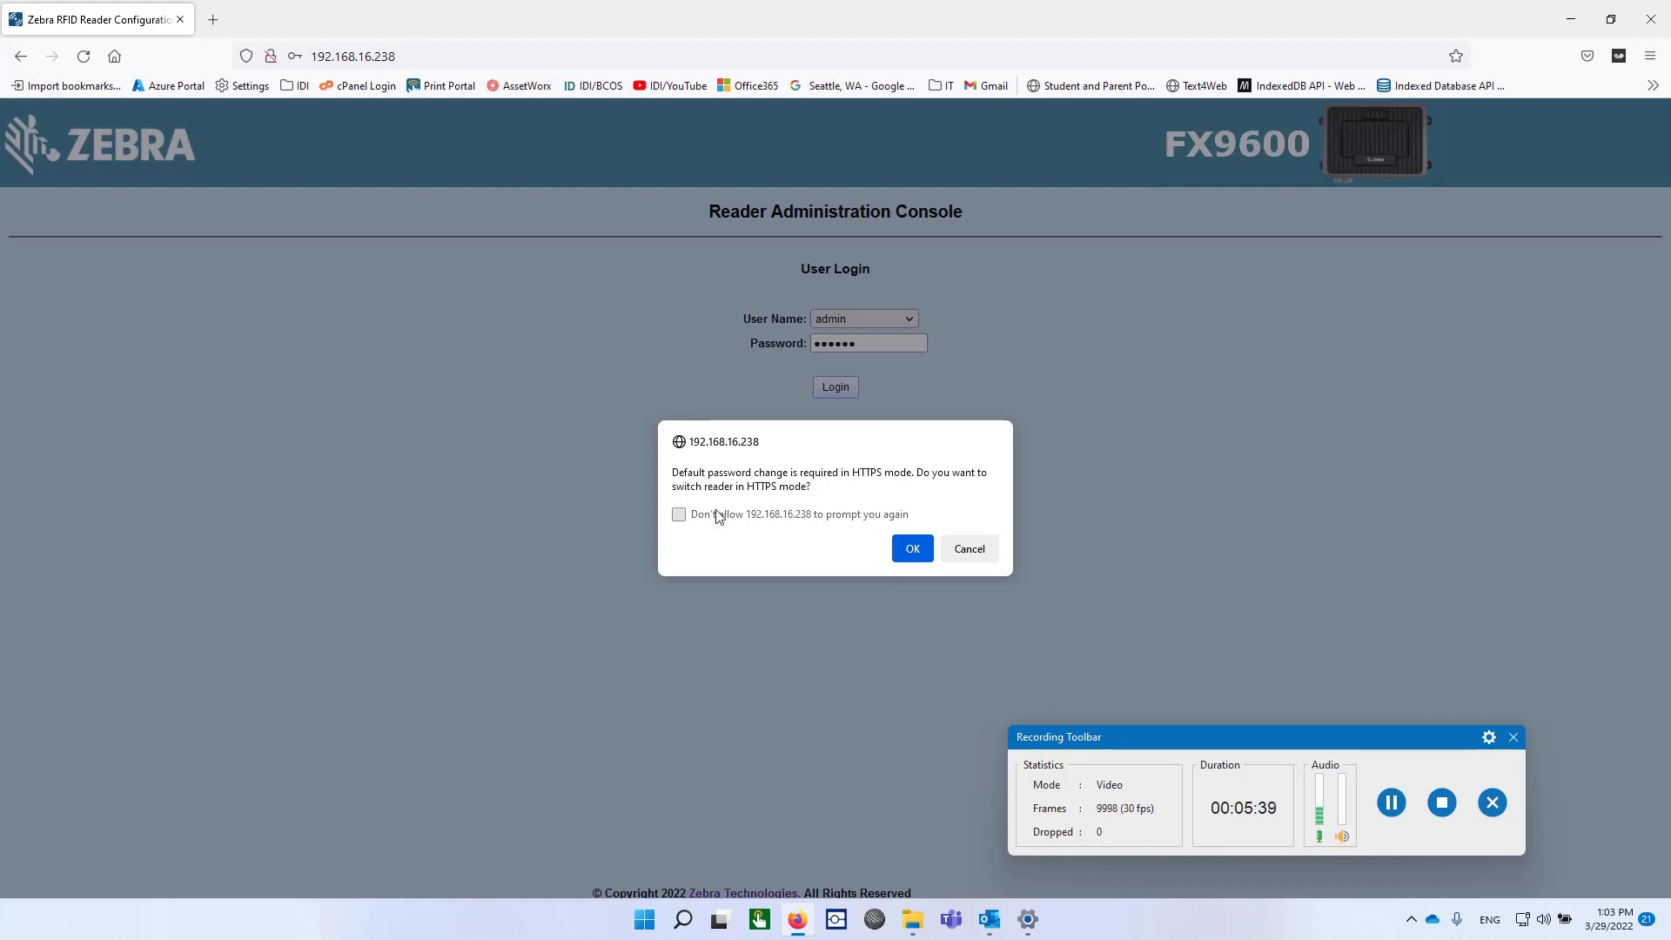
left_click(910, 557)
left_click(911, 553)
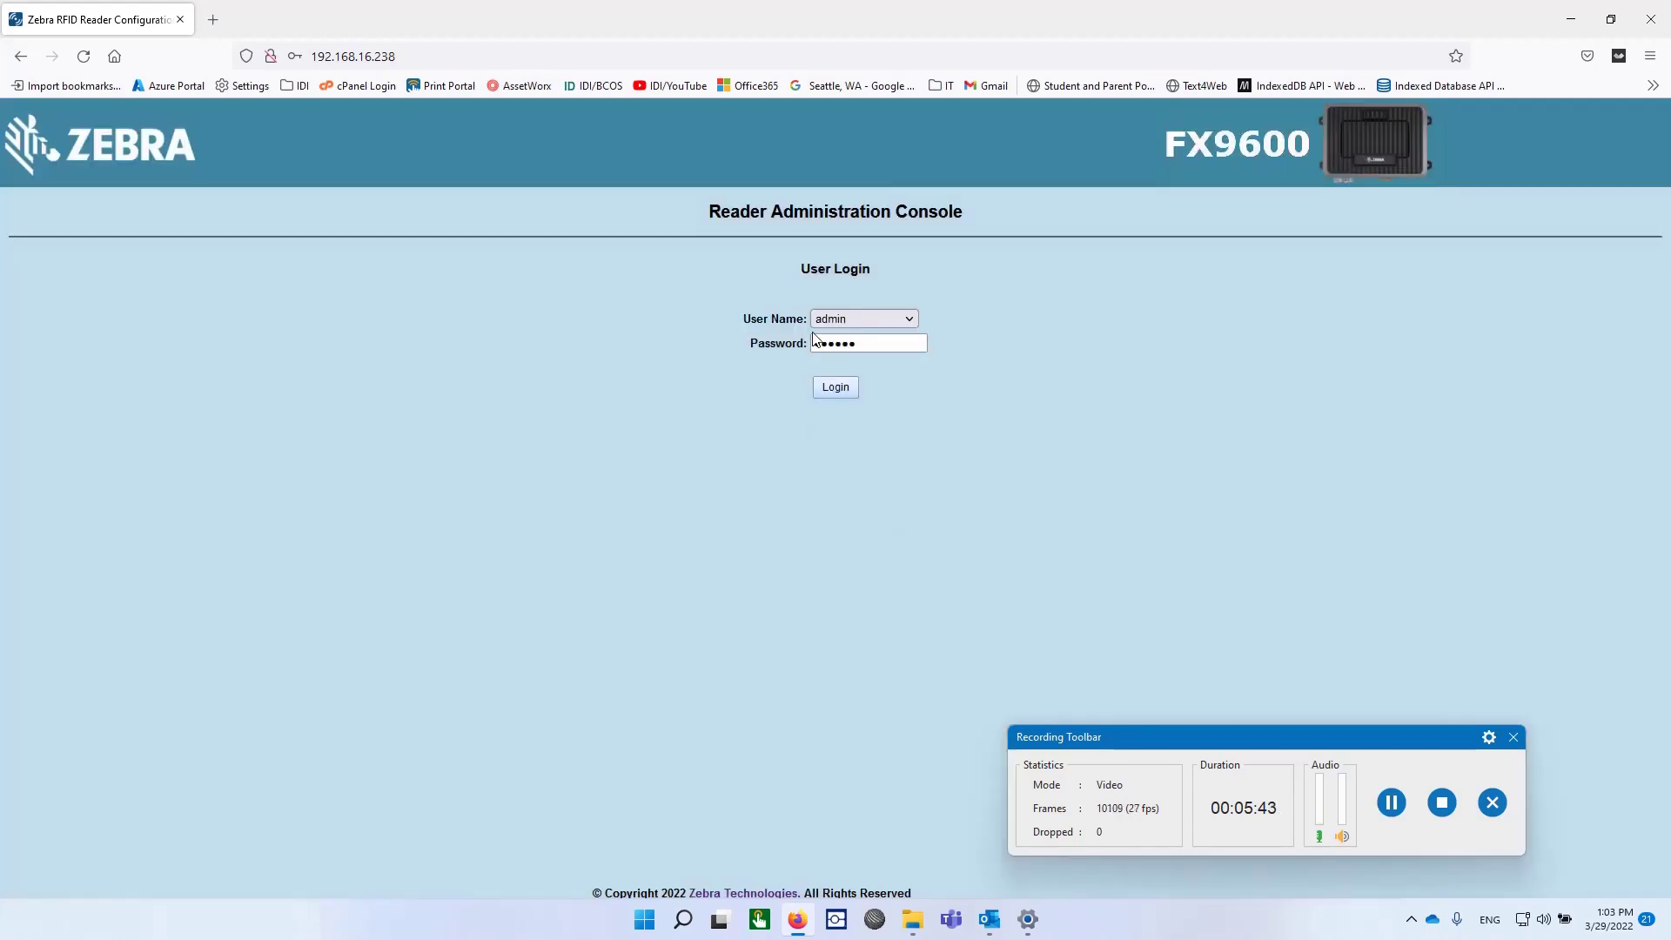
left_click(837, 388)
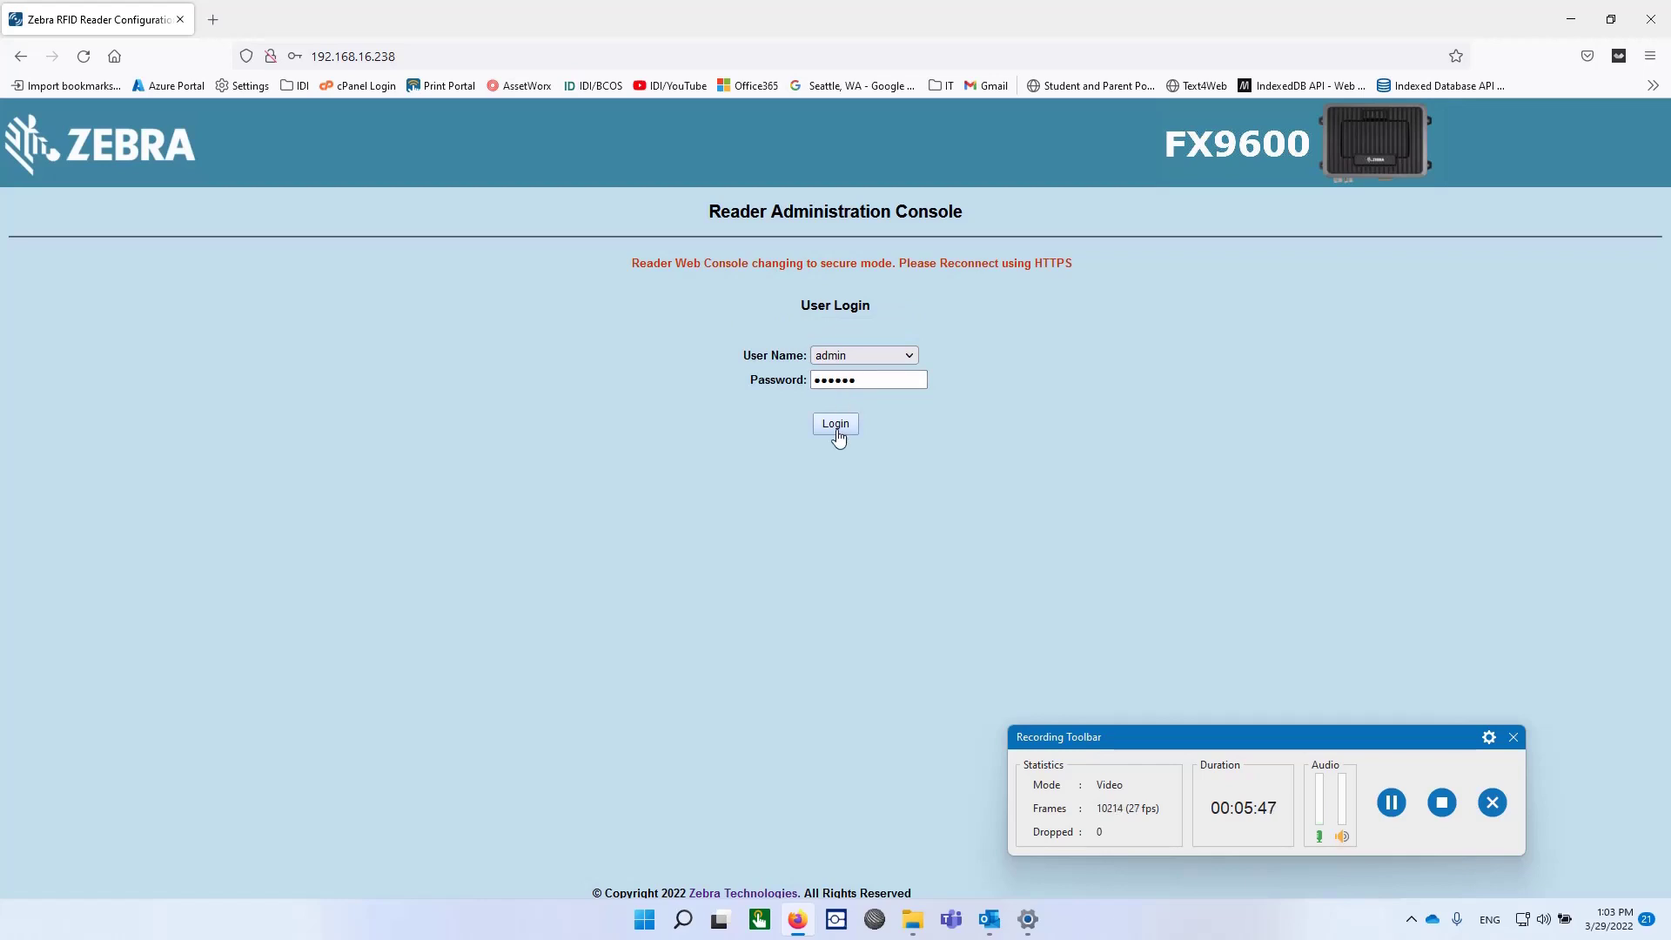
left_click(271, 56)
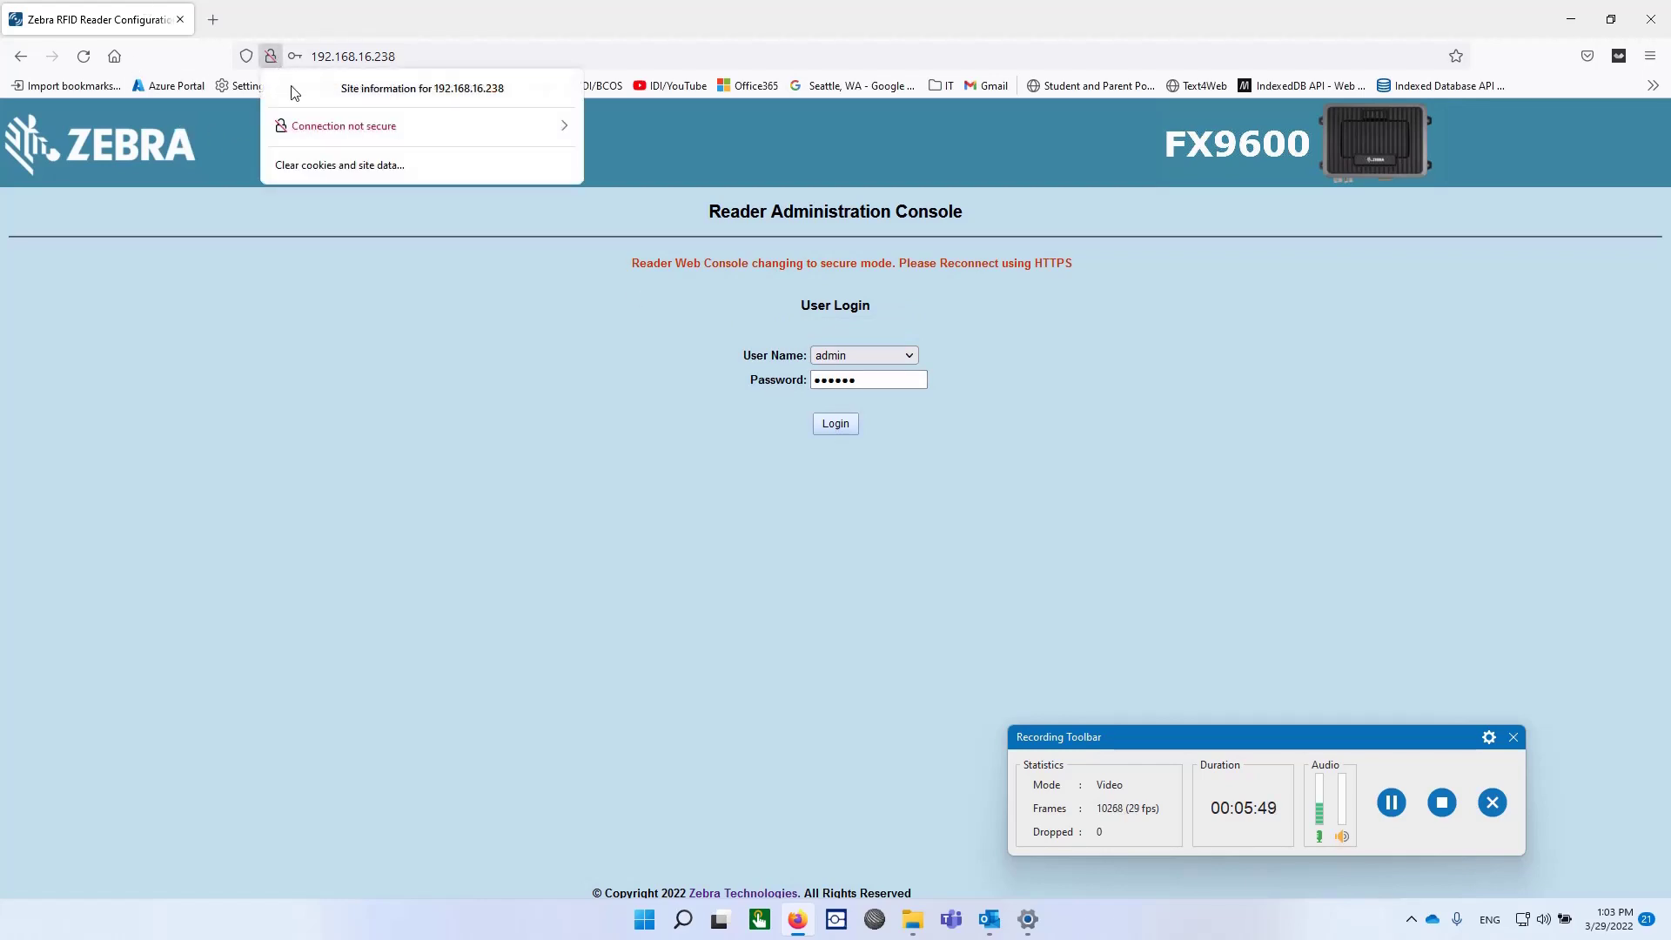
left_click(539, 134)
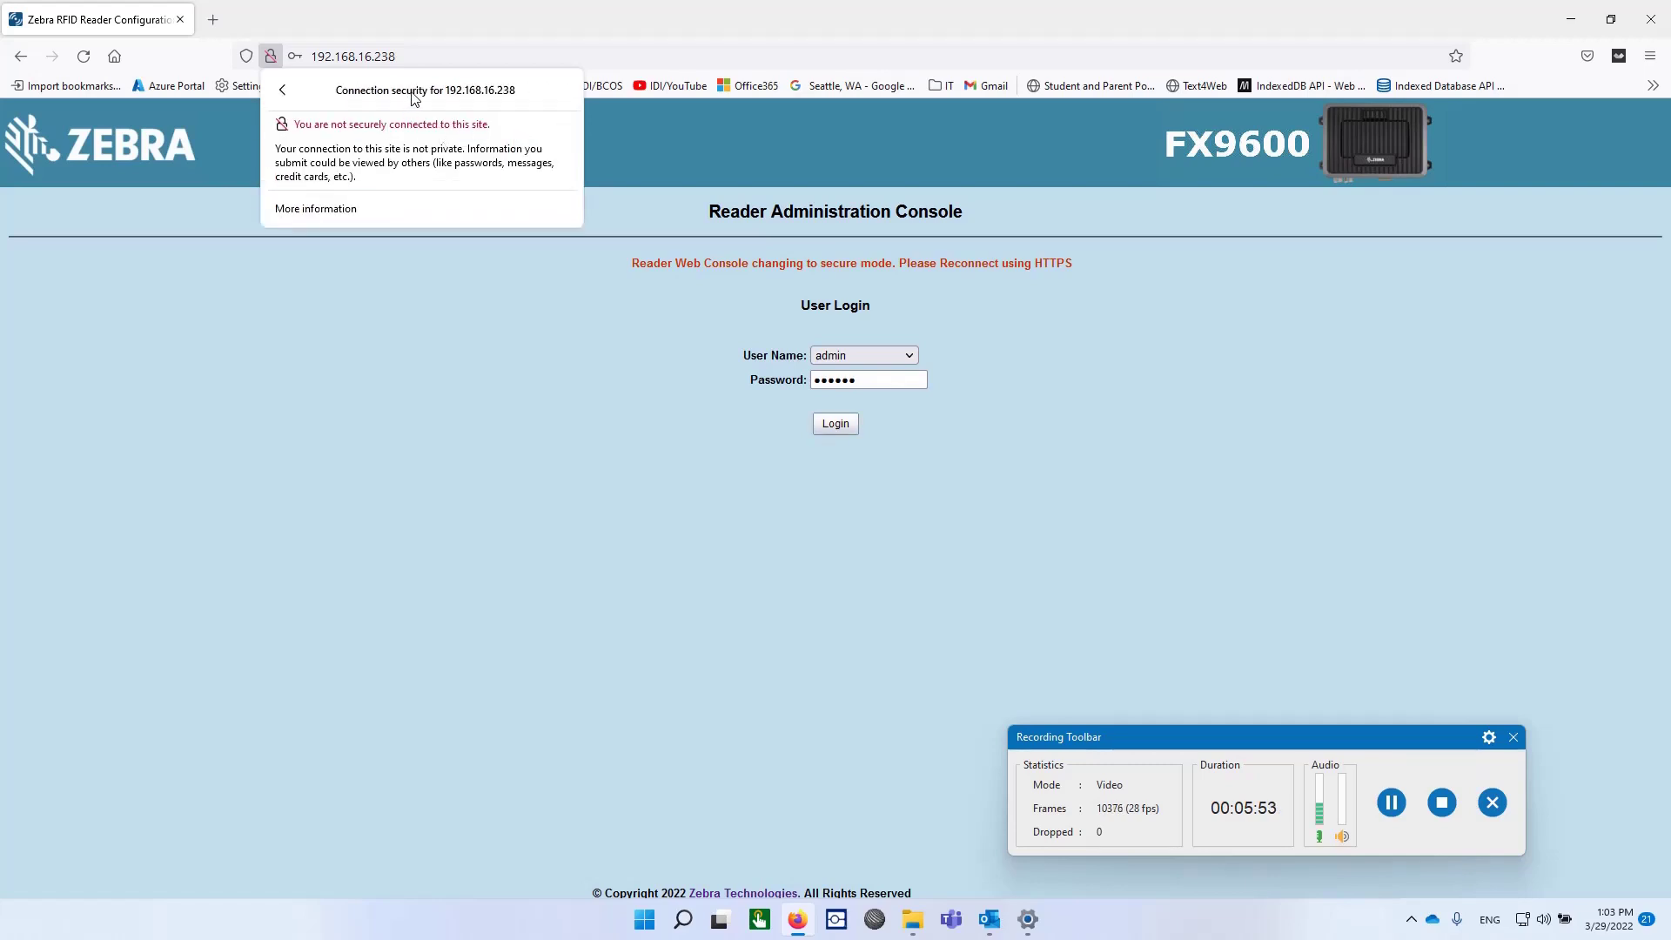
left_click(313, 56)
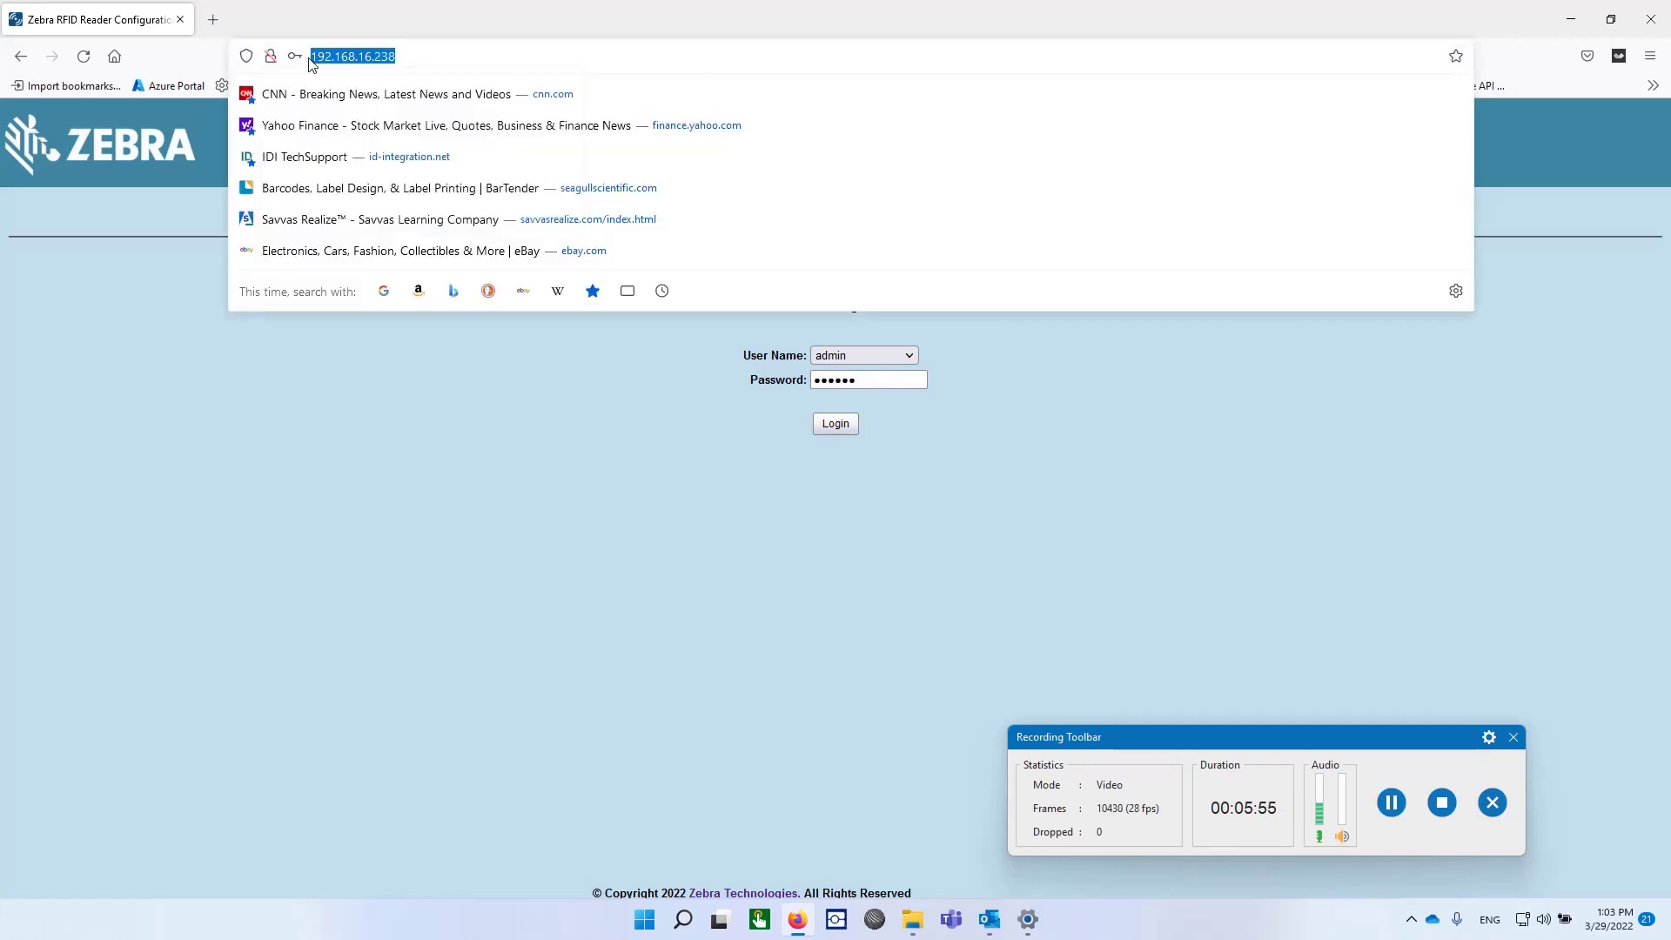
left_click(313, 56)
type("https:")
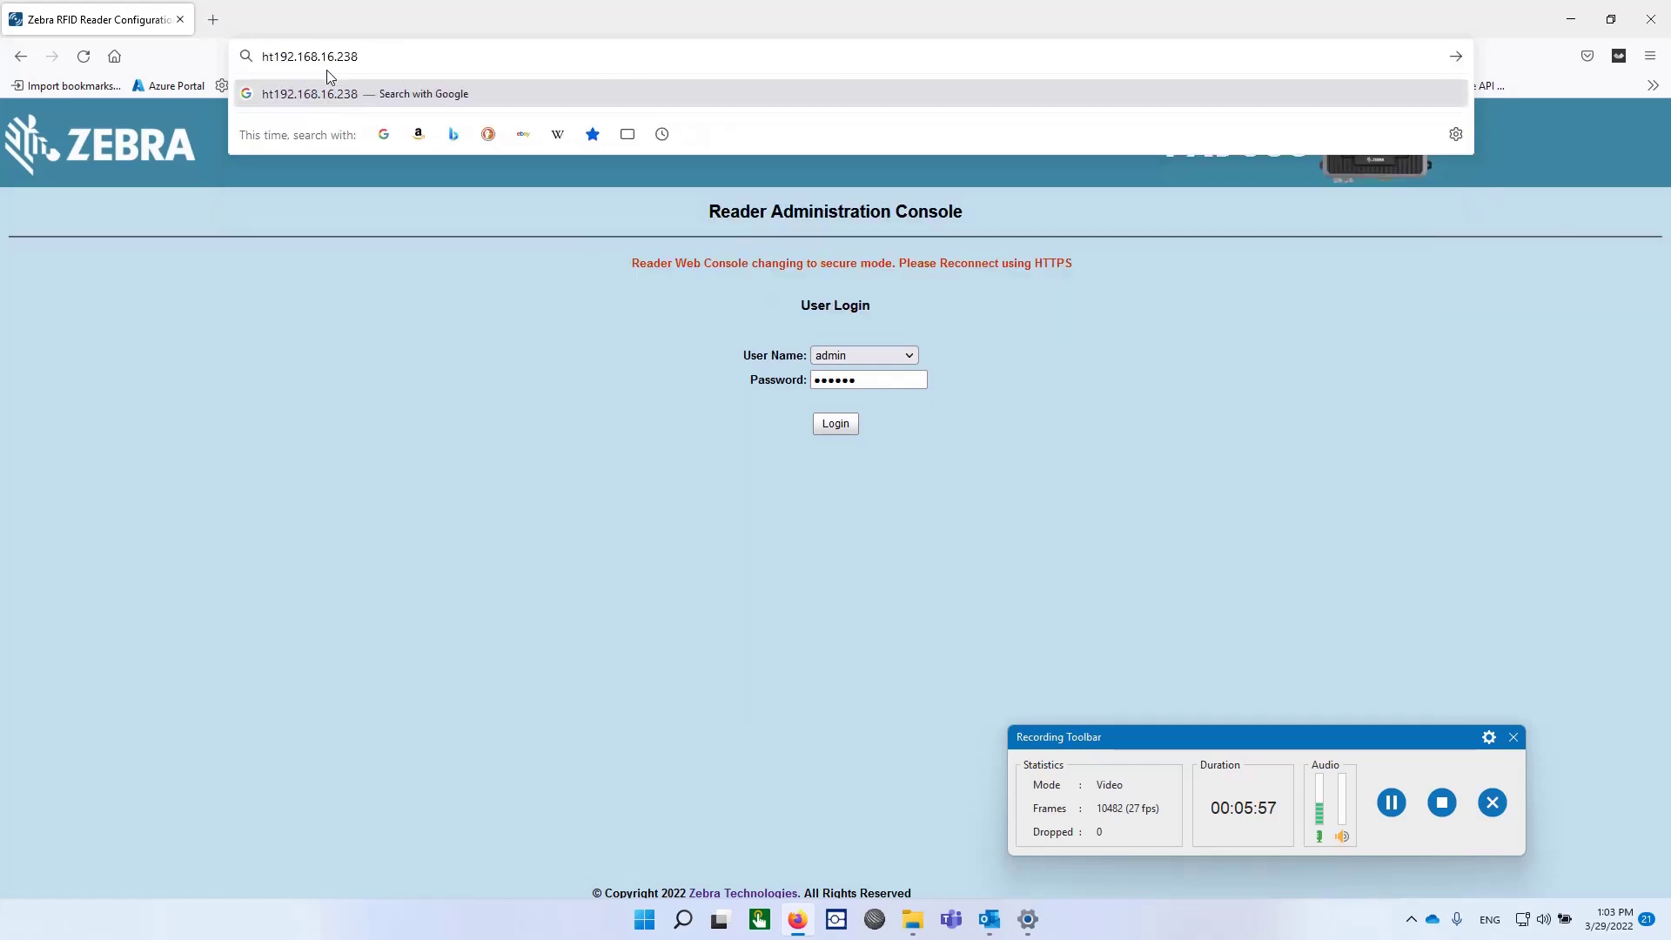
type("//")
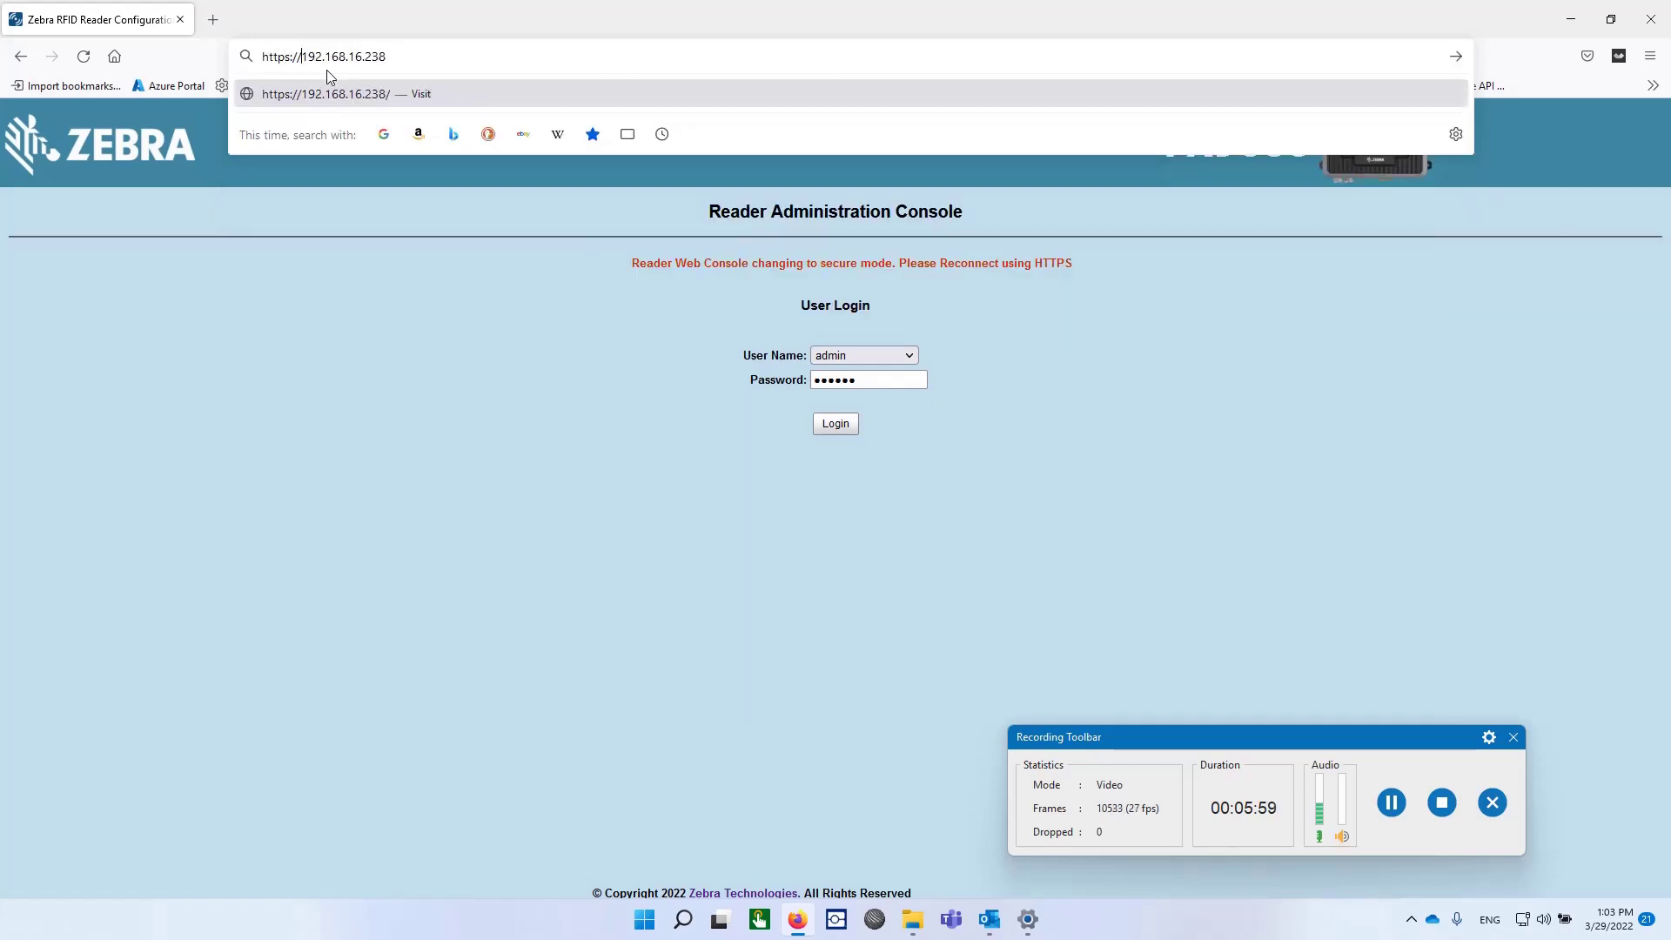
key("Return")
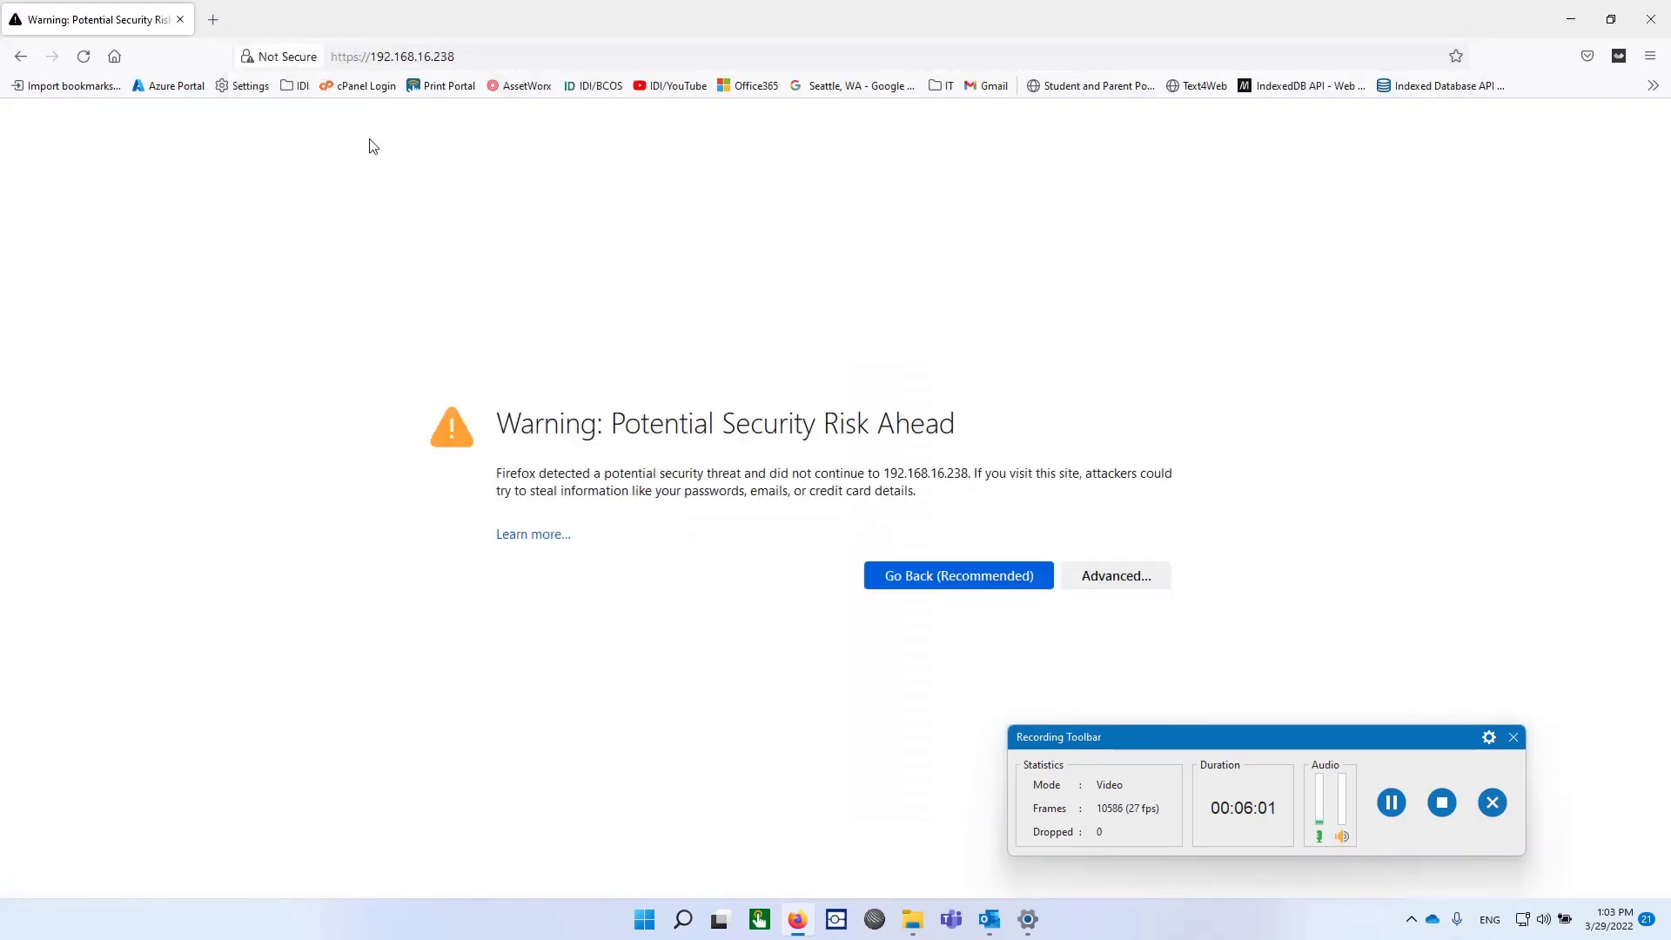
left_click(1128, 576)
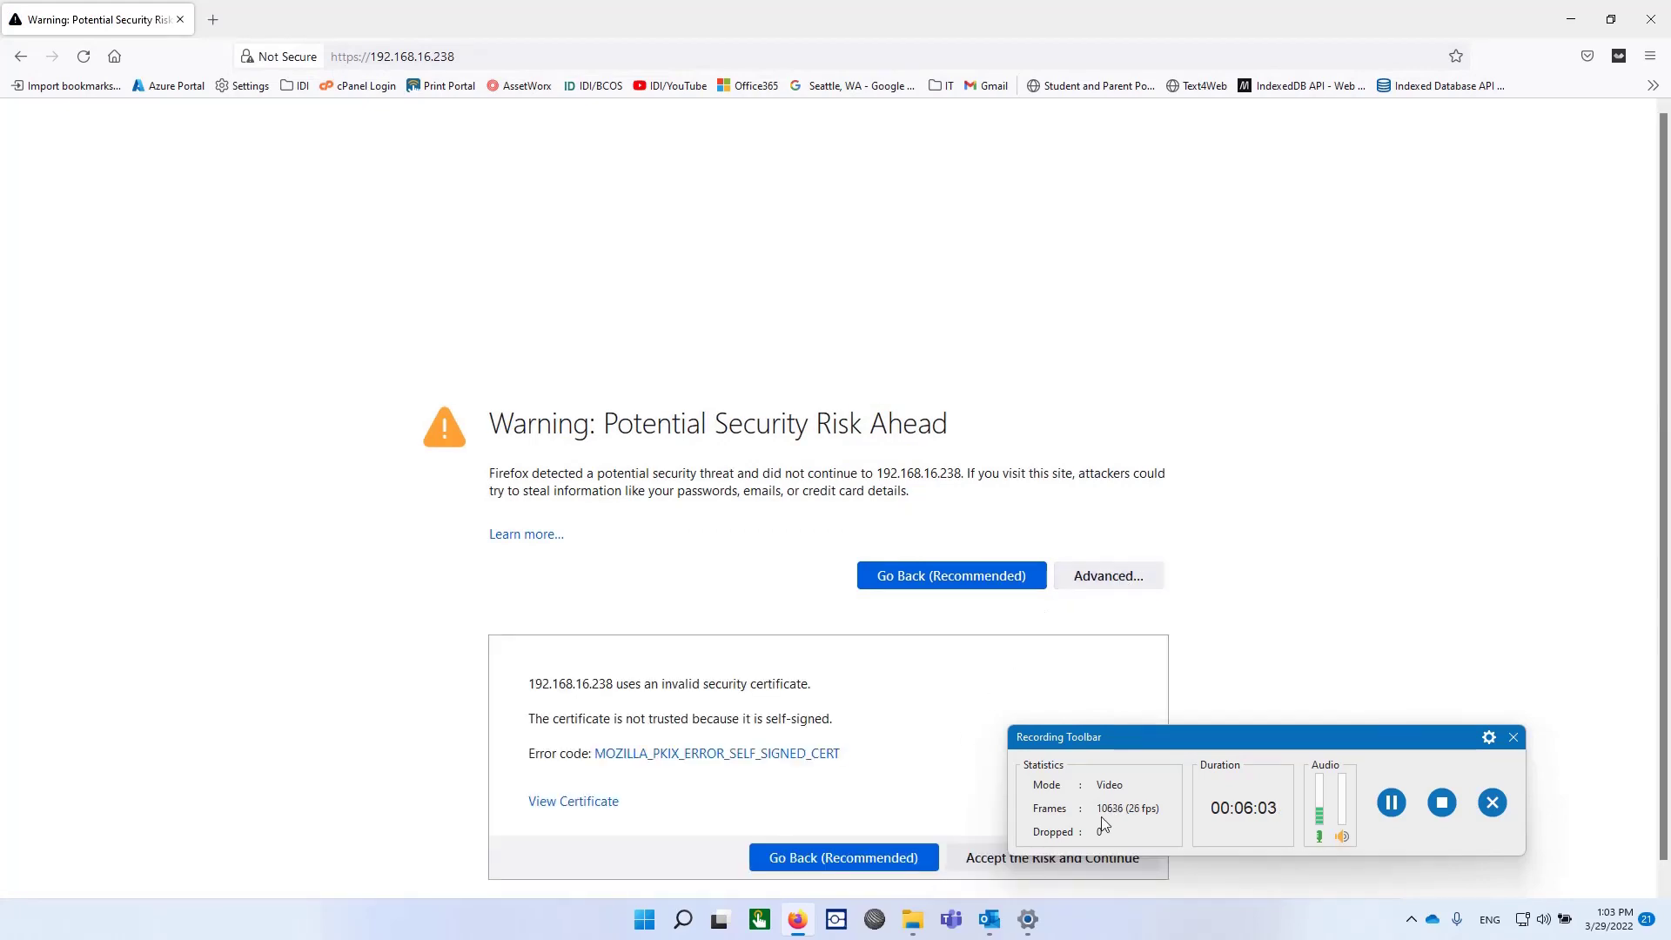
Step: Accept the self-signed certificate, log in with the default admin password, and acknowledge the notice
left_click(1052, 857)
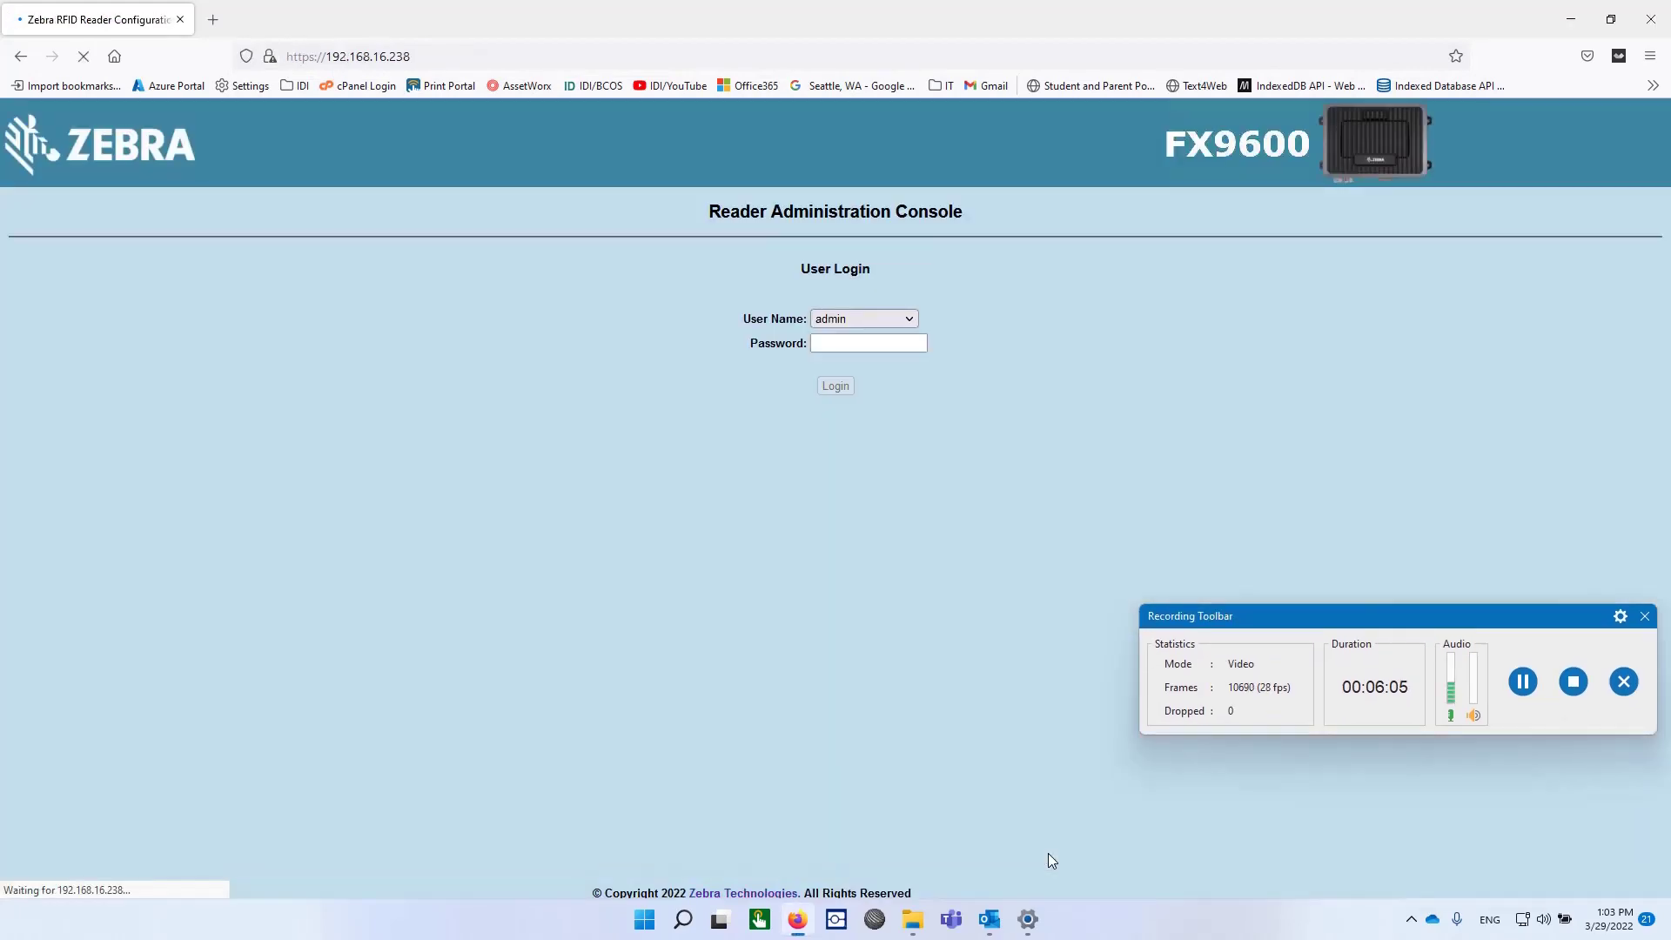
left_click(839, 342)
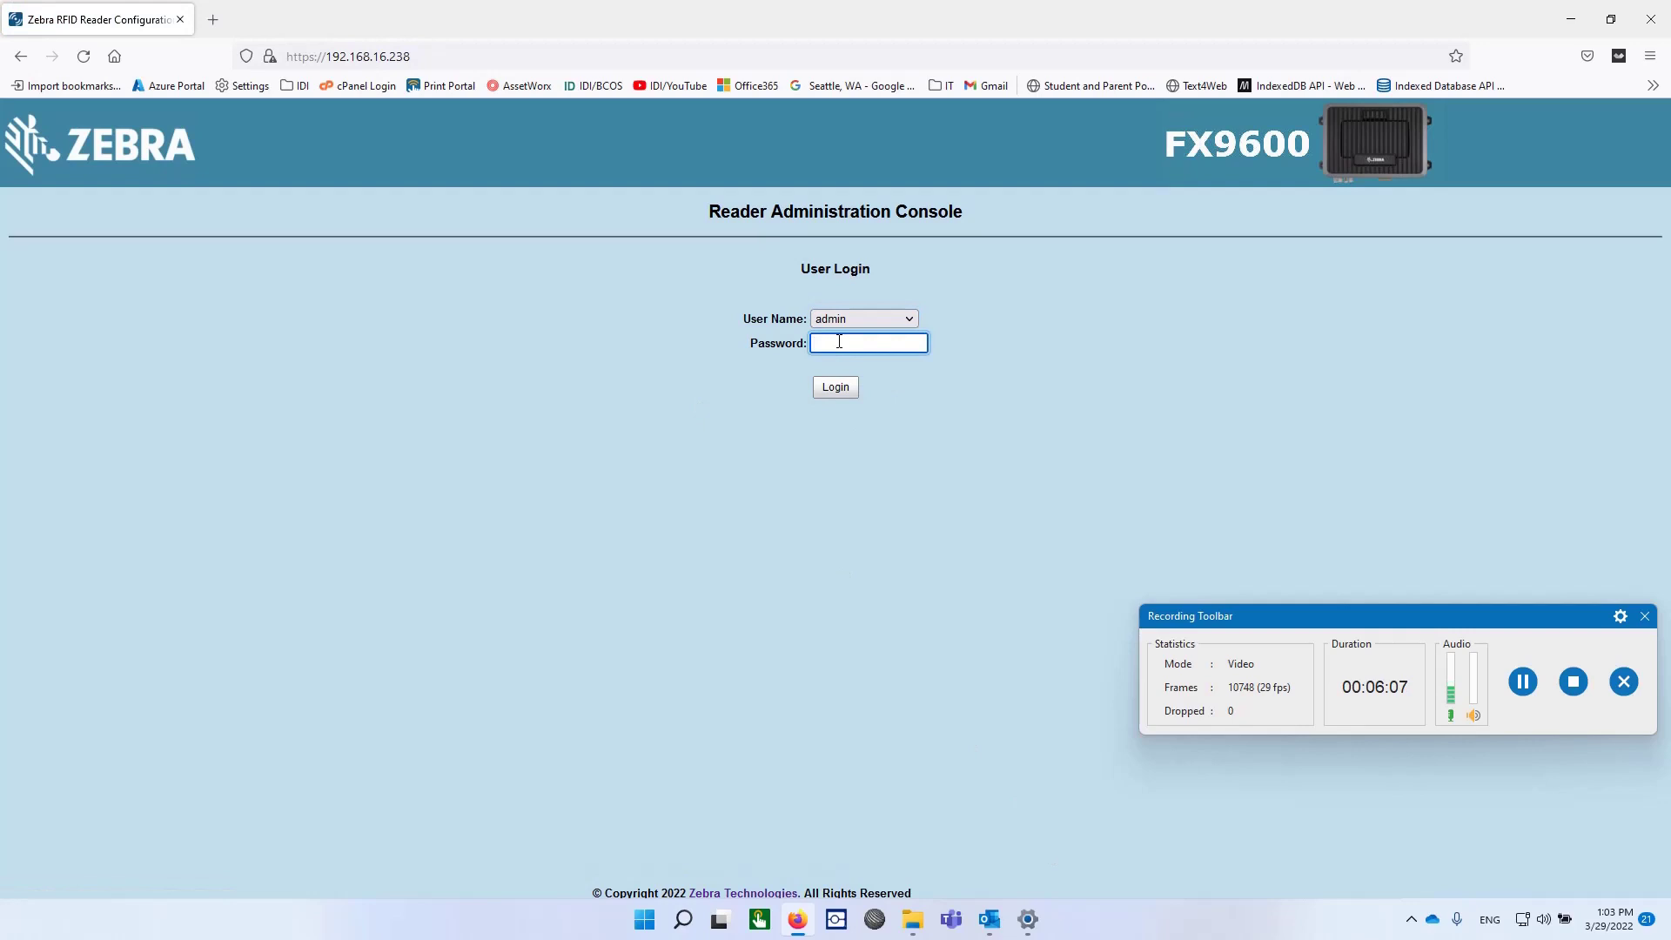
type("••")
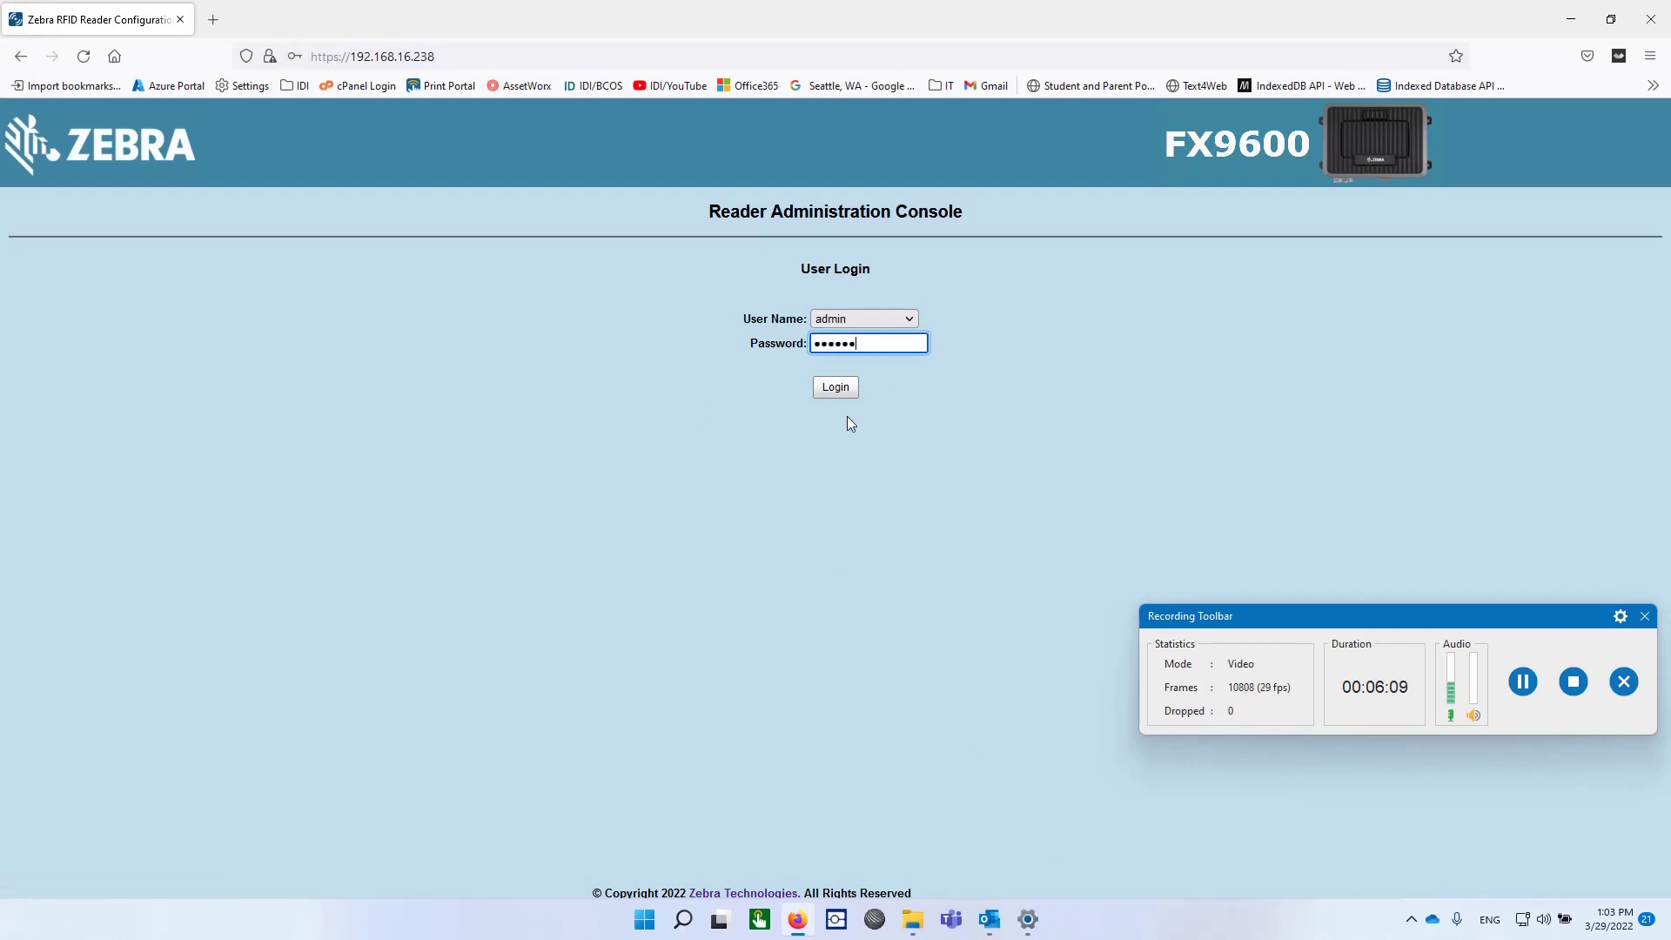
left_click(834, 392)
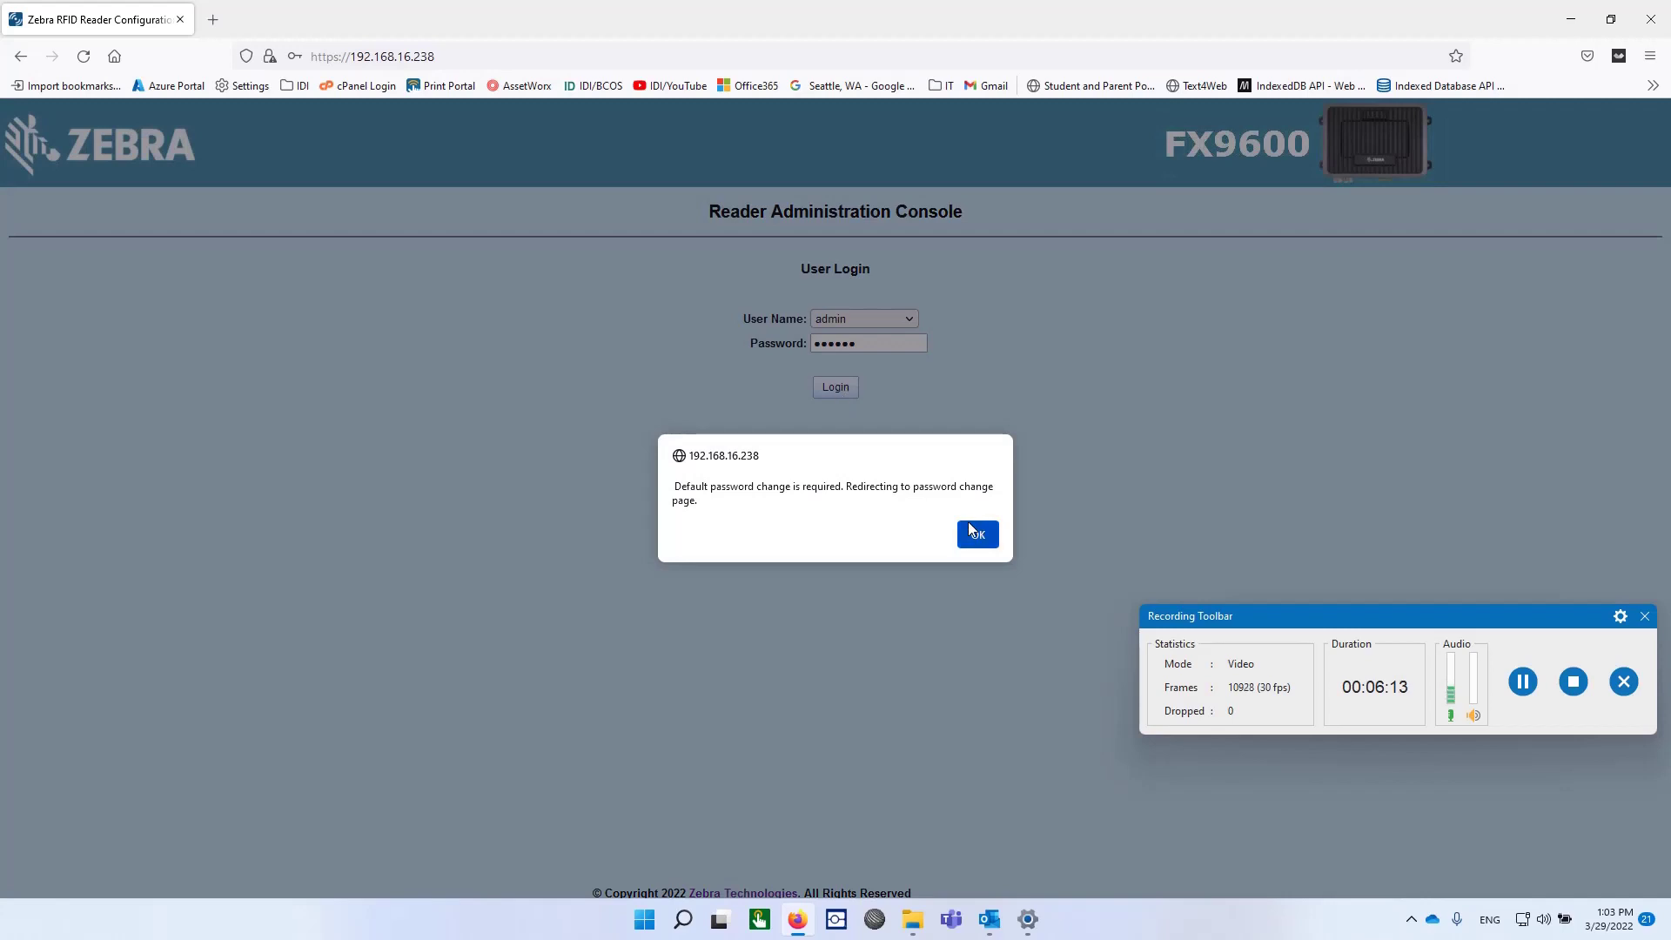
left_click(976, 532)
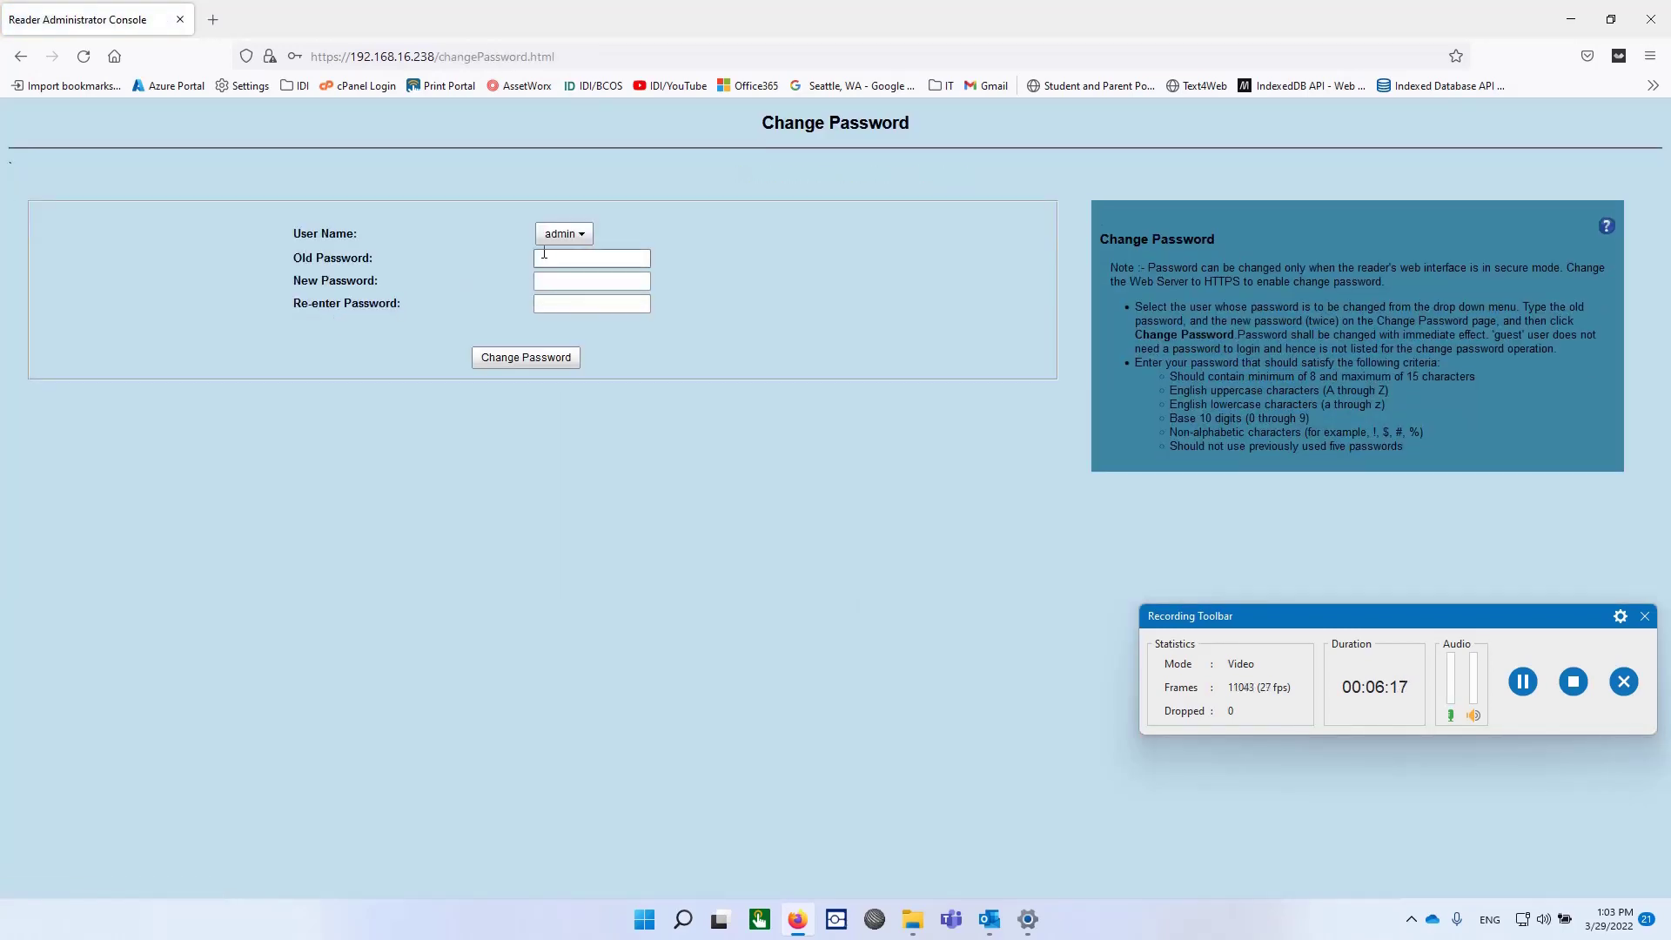
Step: Enter the old password, the new password and its confirmation, and submit the change
left_click(554, 258)
type("•••••••")
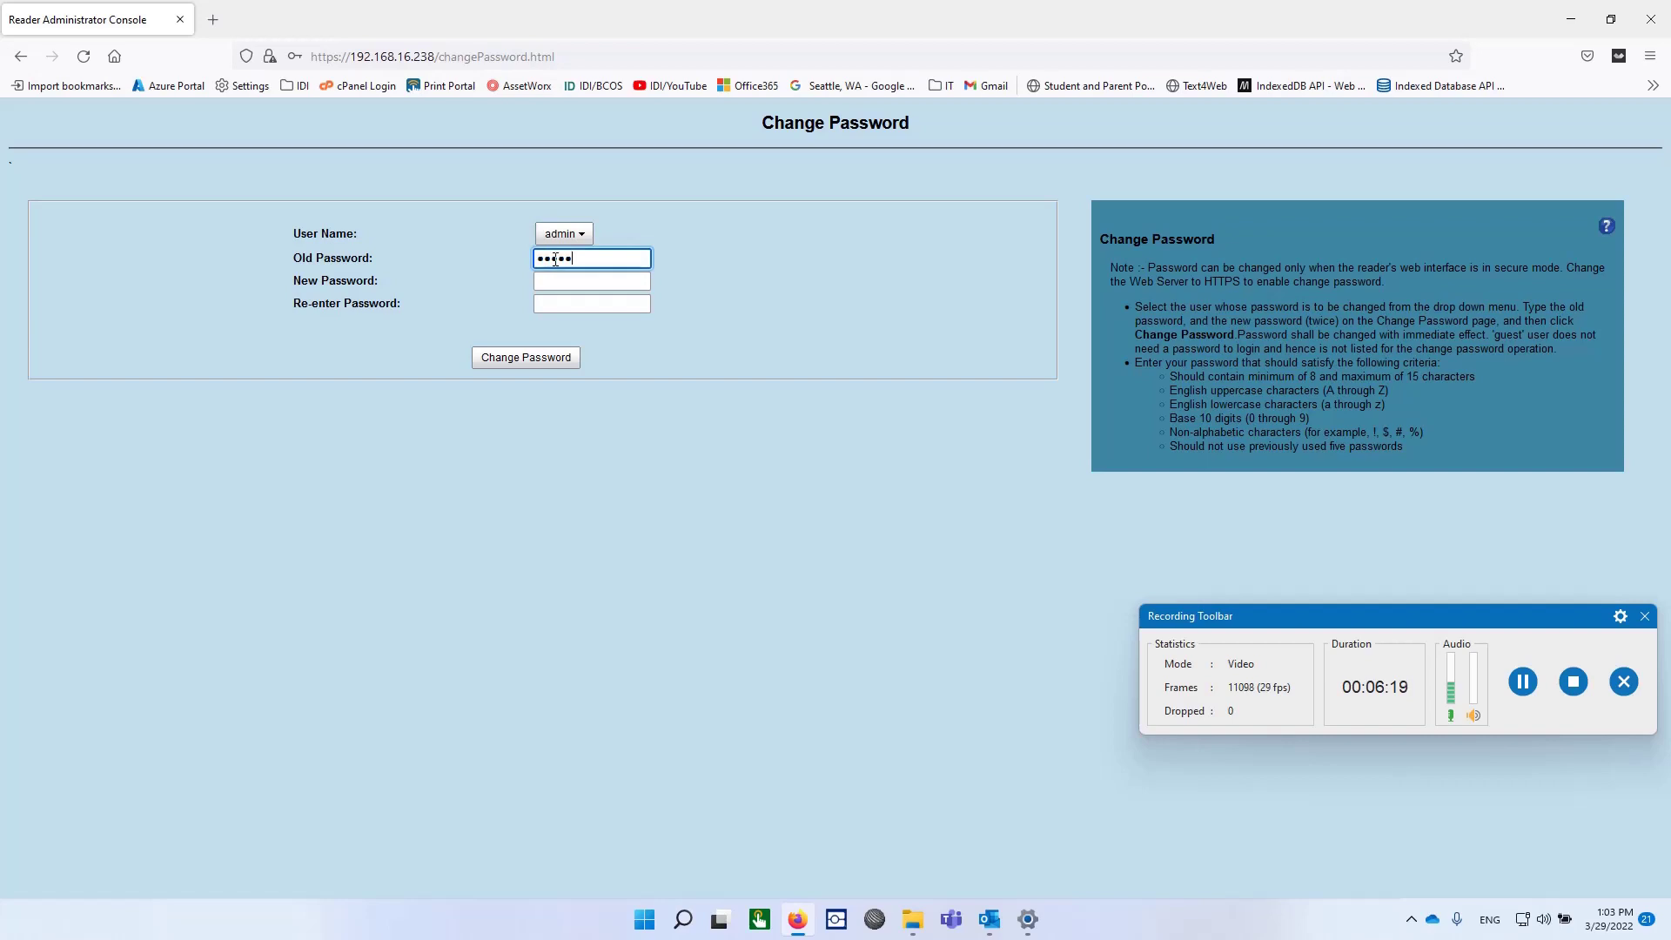
left_click(580, 281)
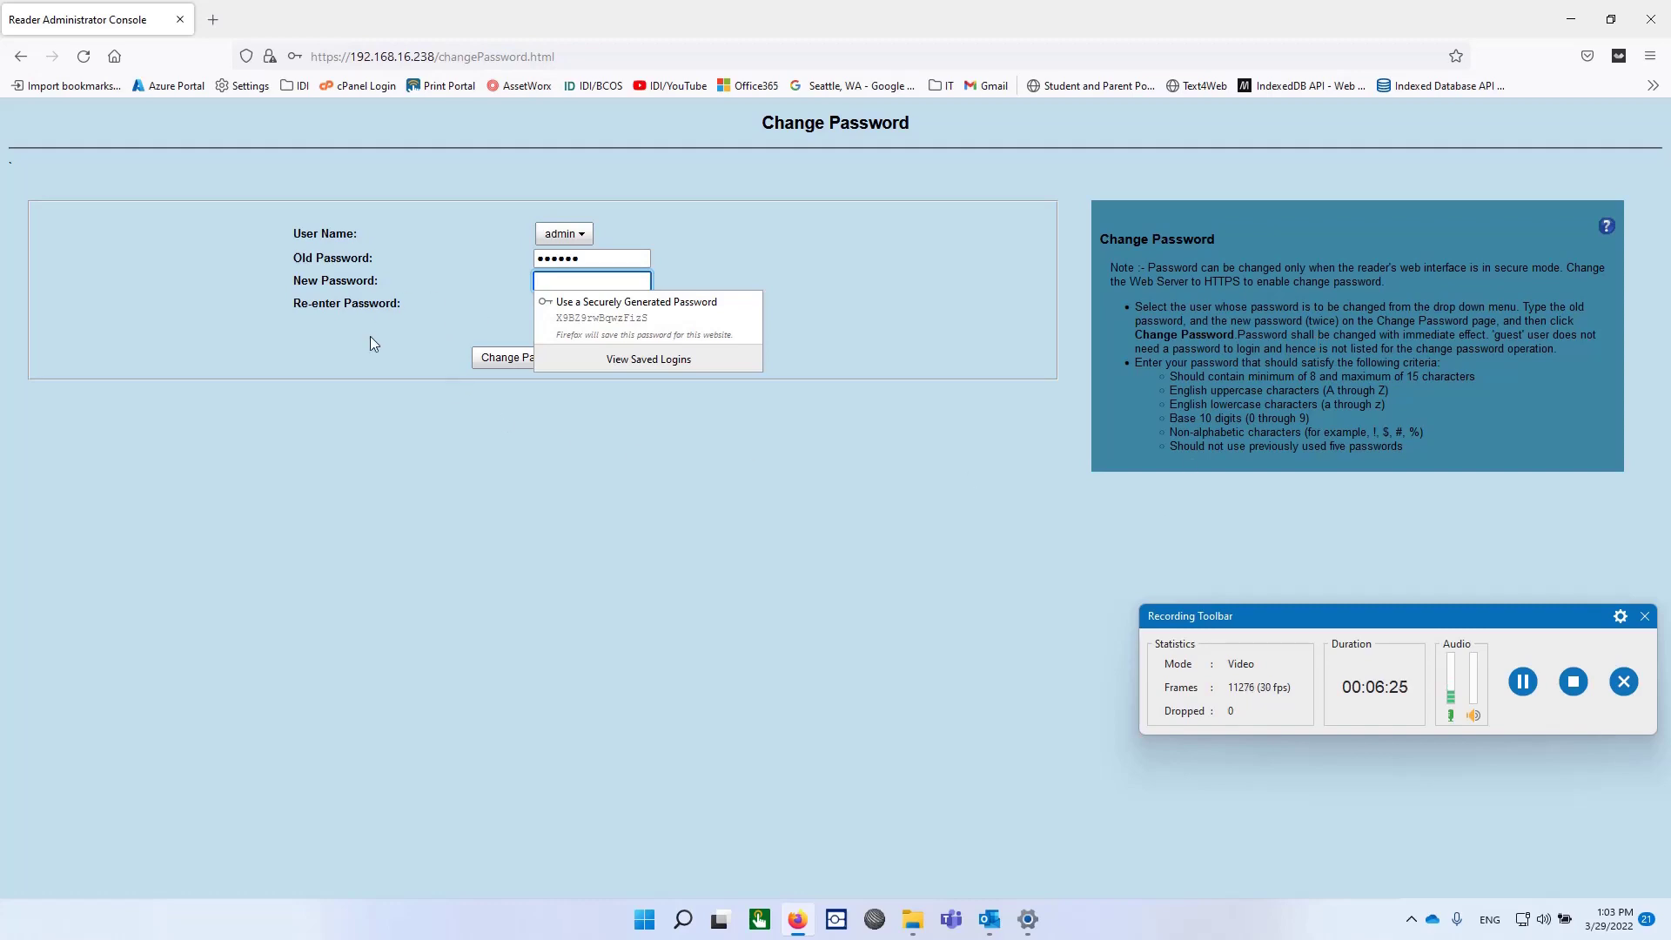
type("•••••••")
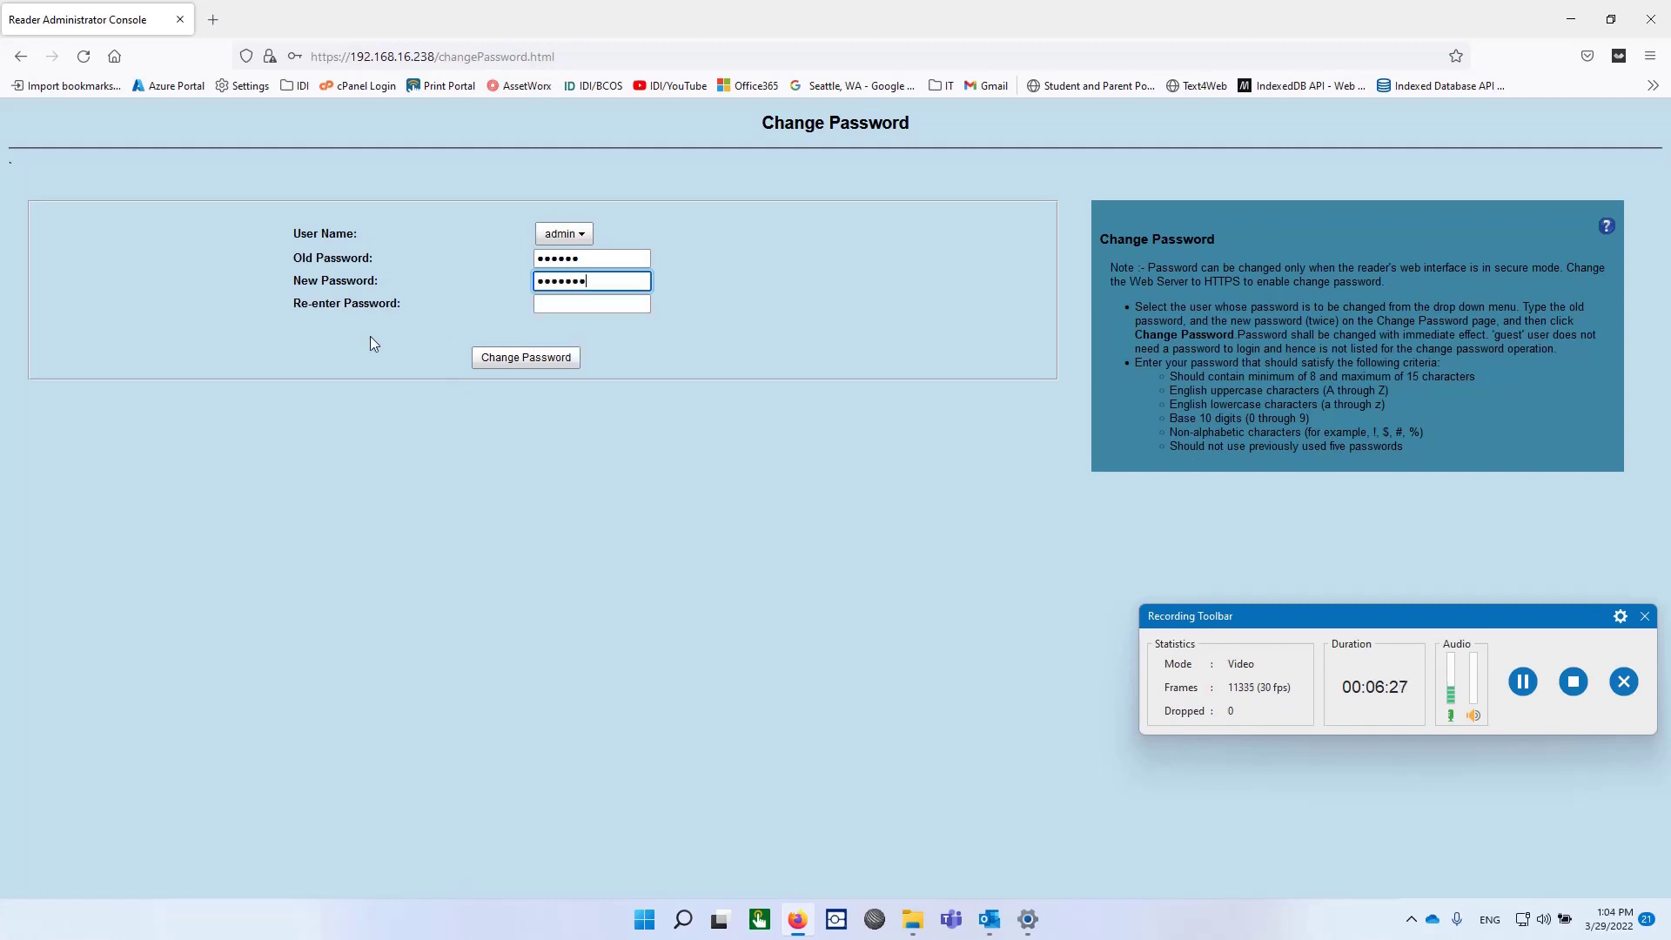
type("••••••")
left_click(549, 306)
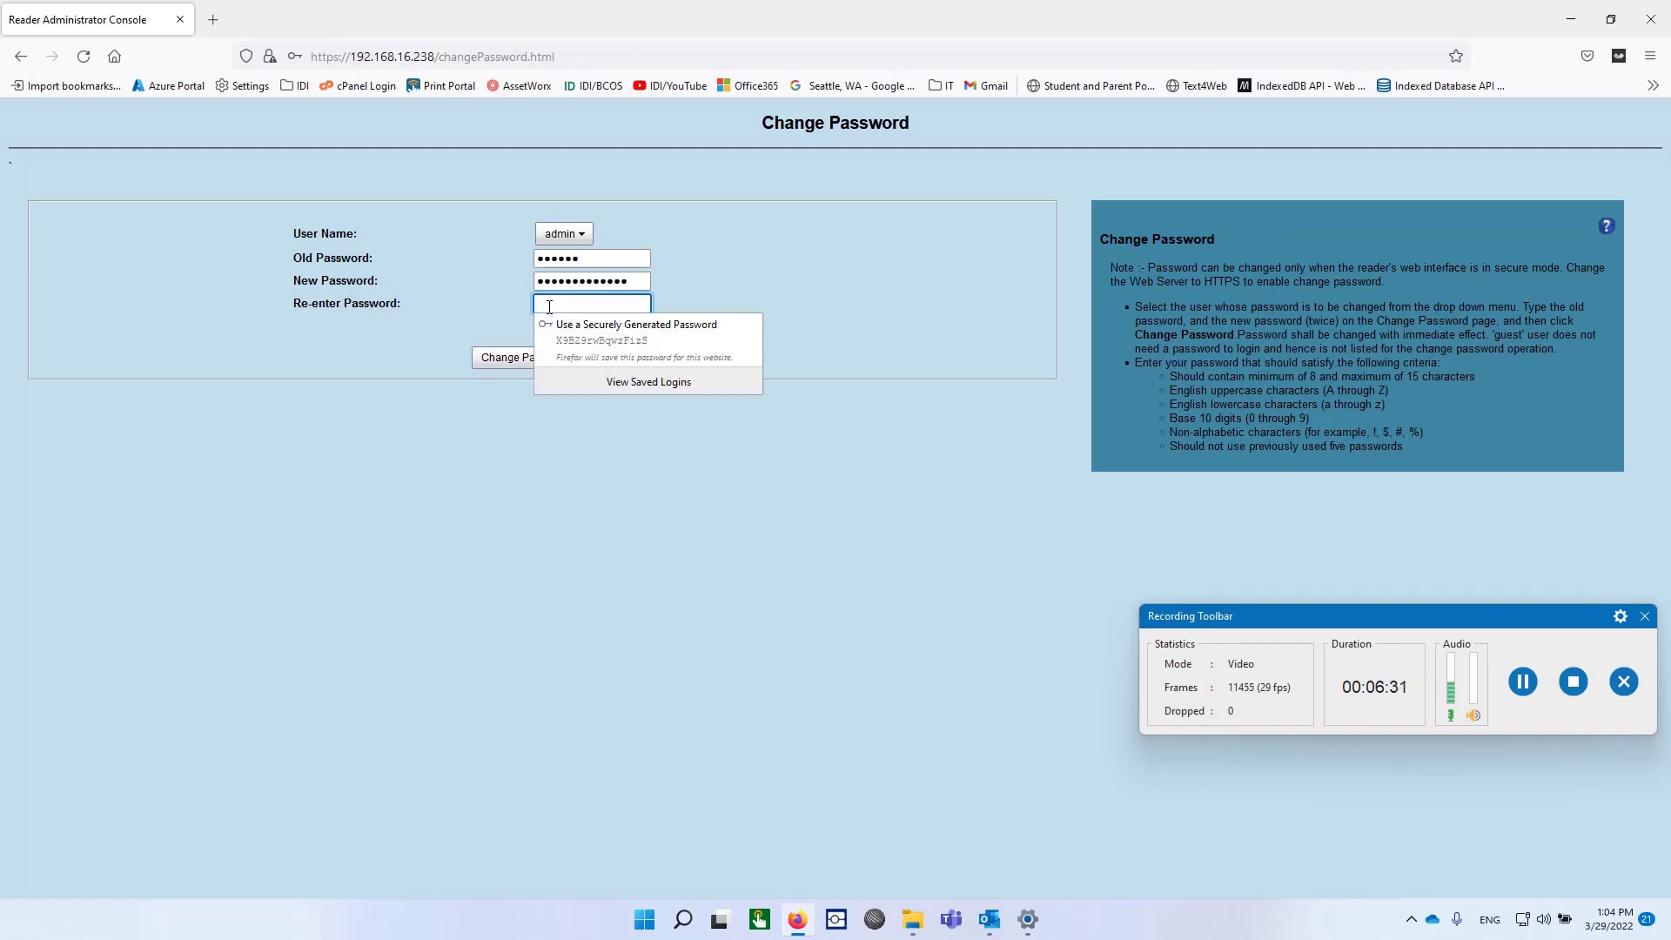
type("••••••••••")
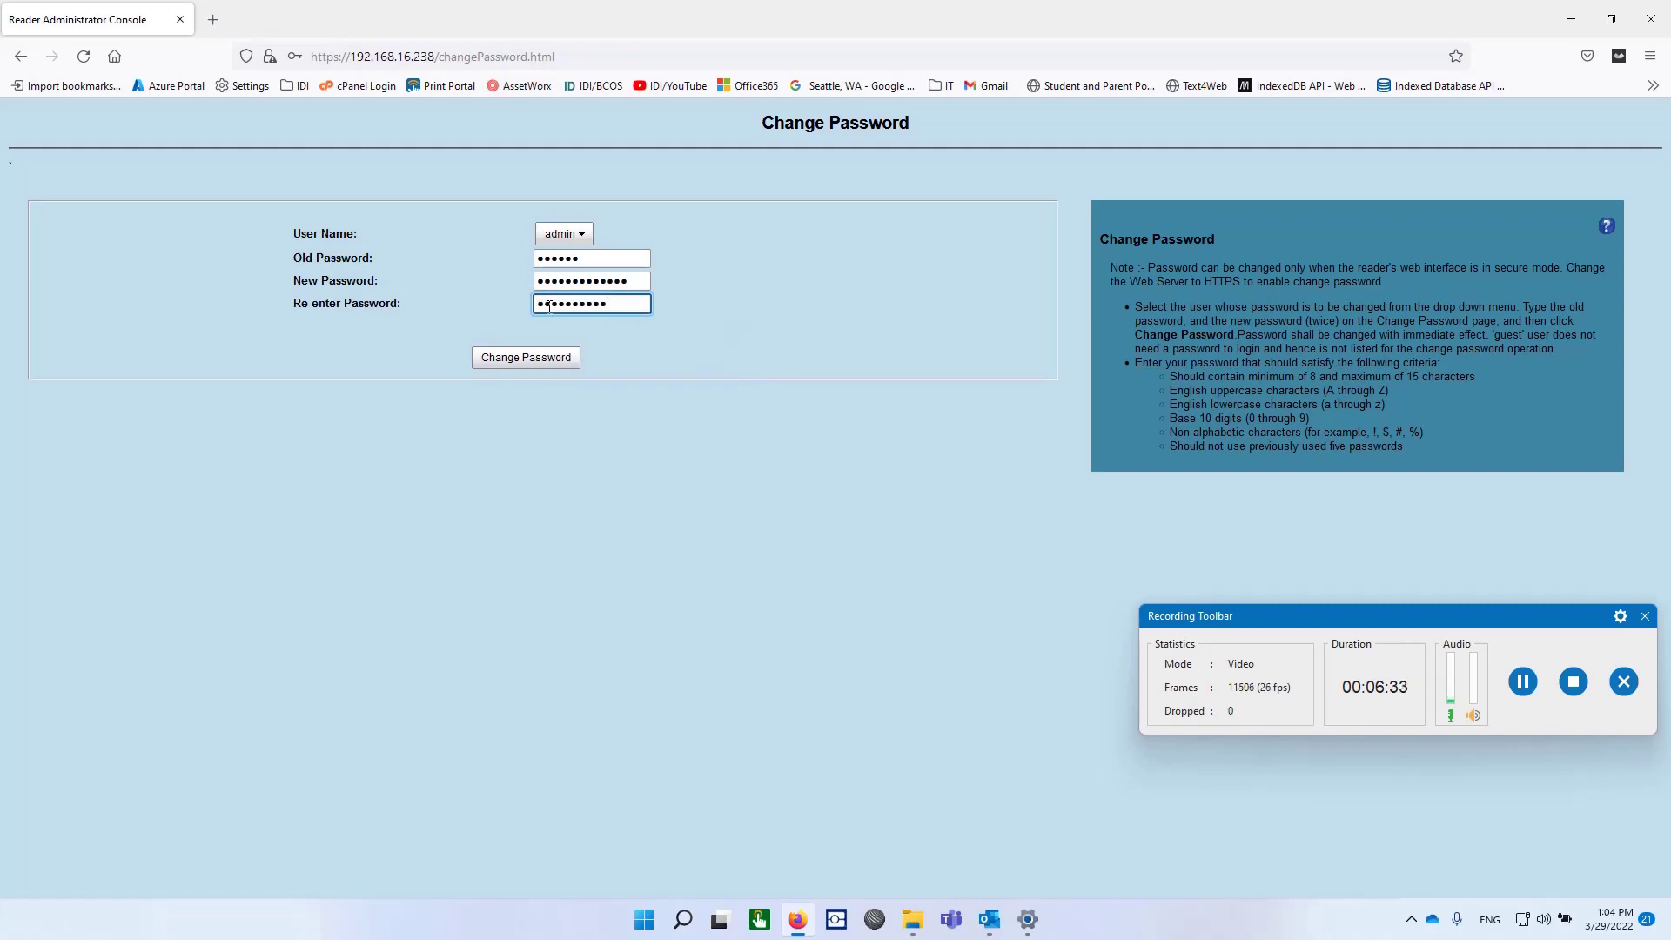
type("•••")
left_click(522, 364)
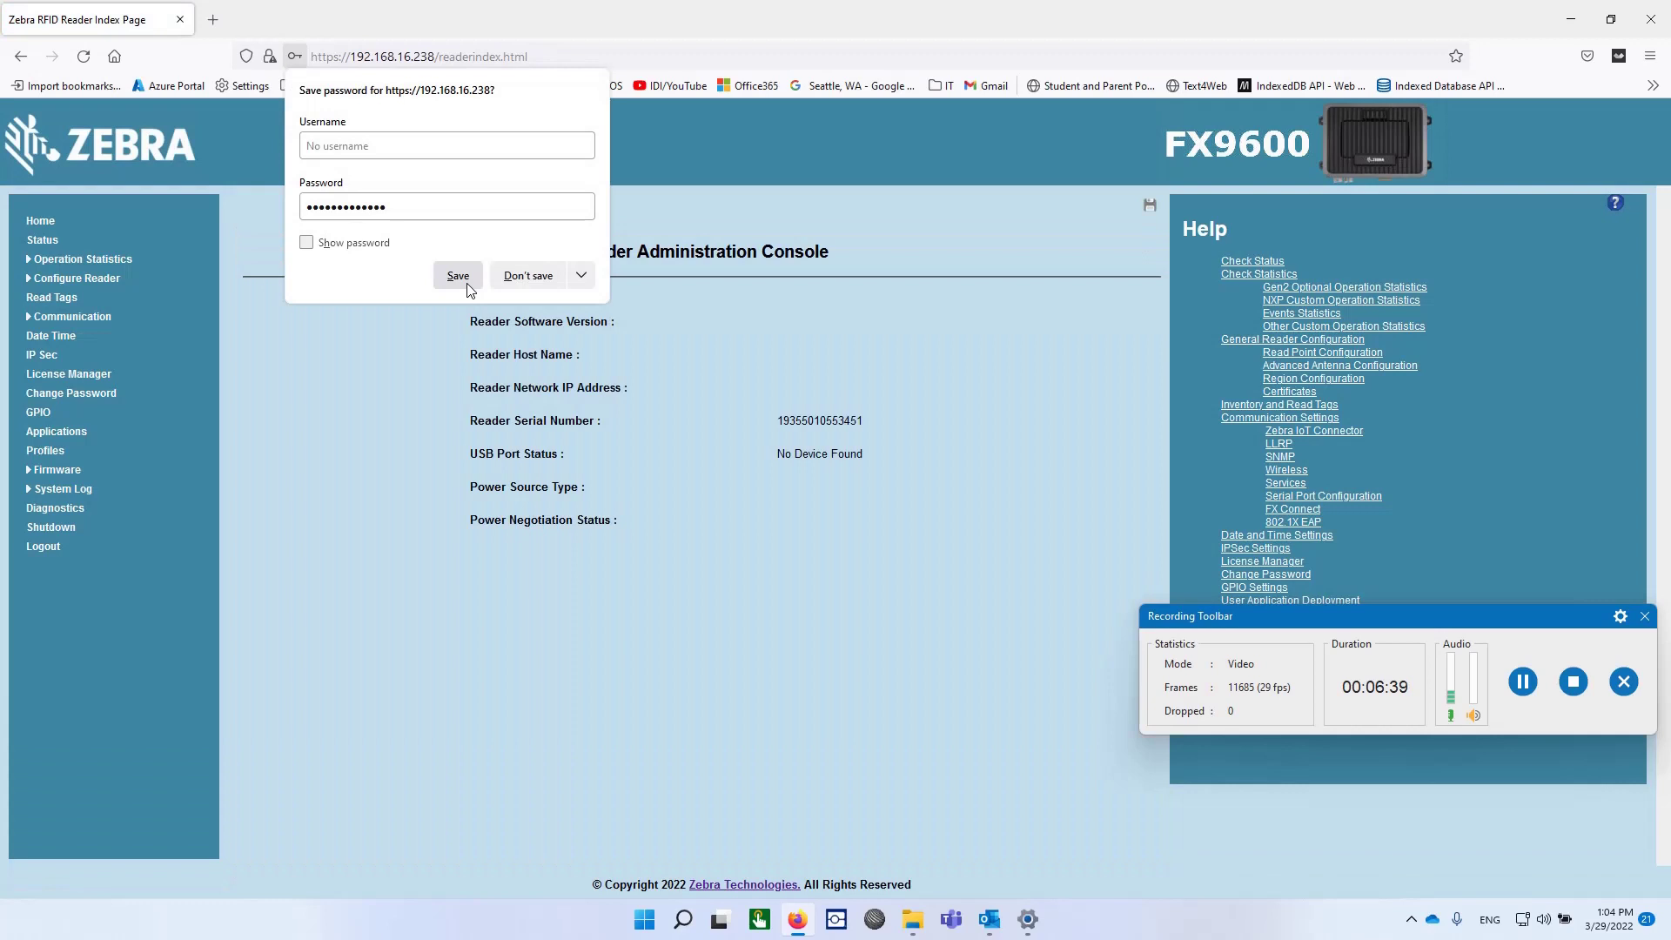
Step: Let Firefox save the new password, check version 3.10.30, and try the tag reading page
left_click(467, 284)
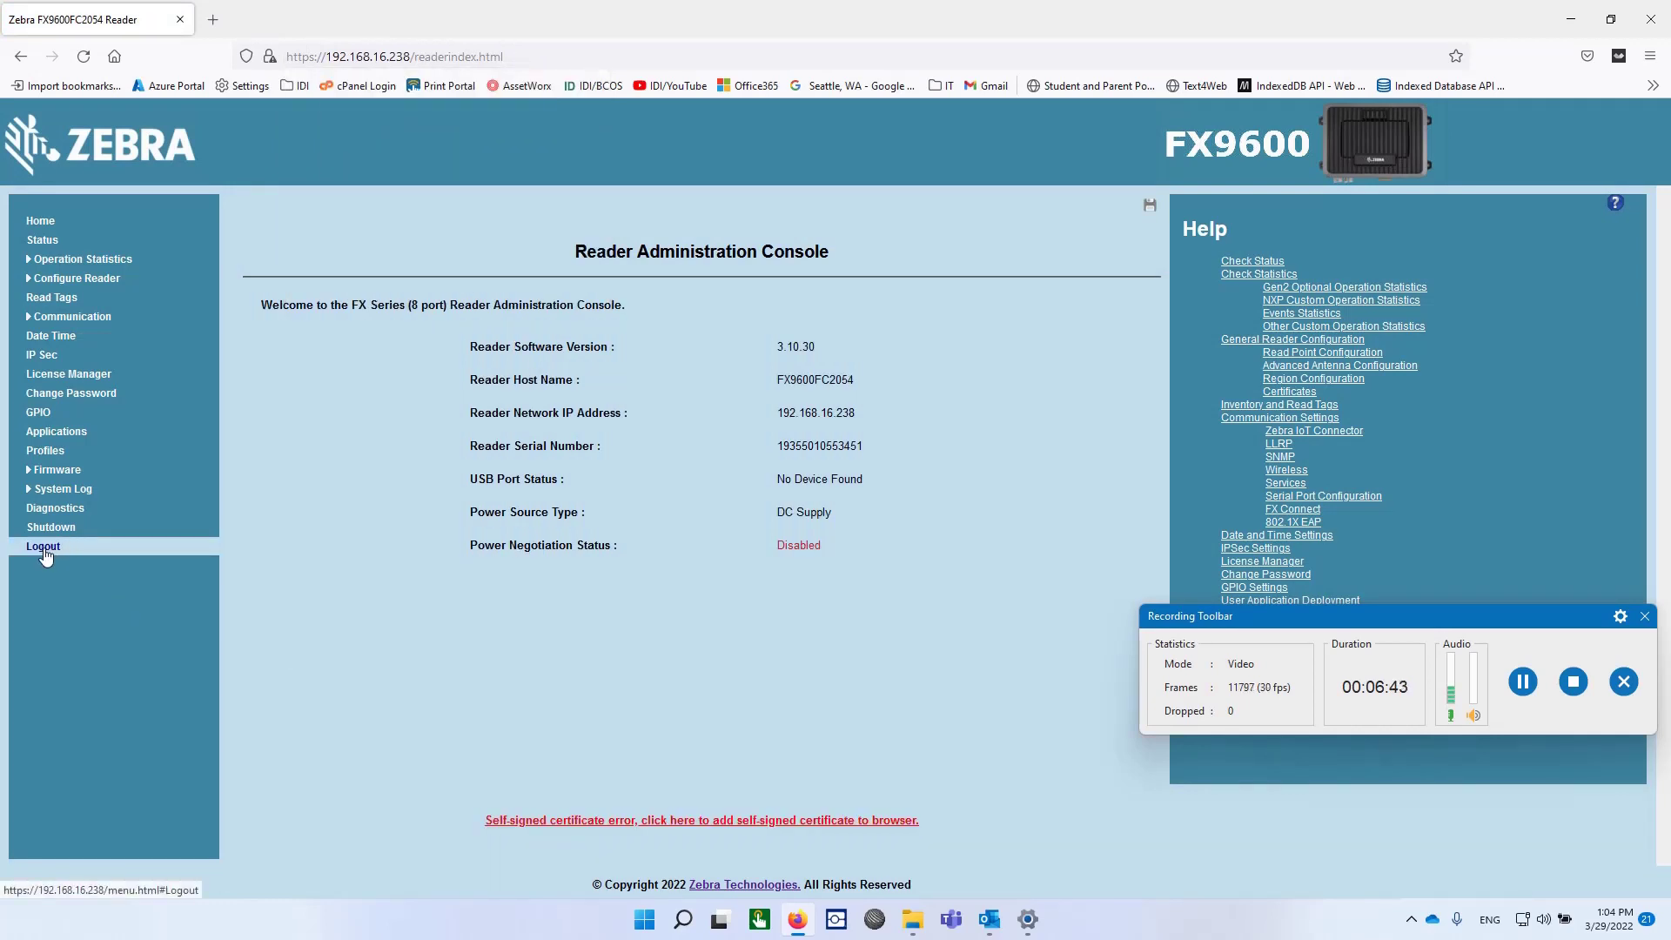
left_click(63, 300)
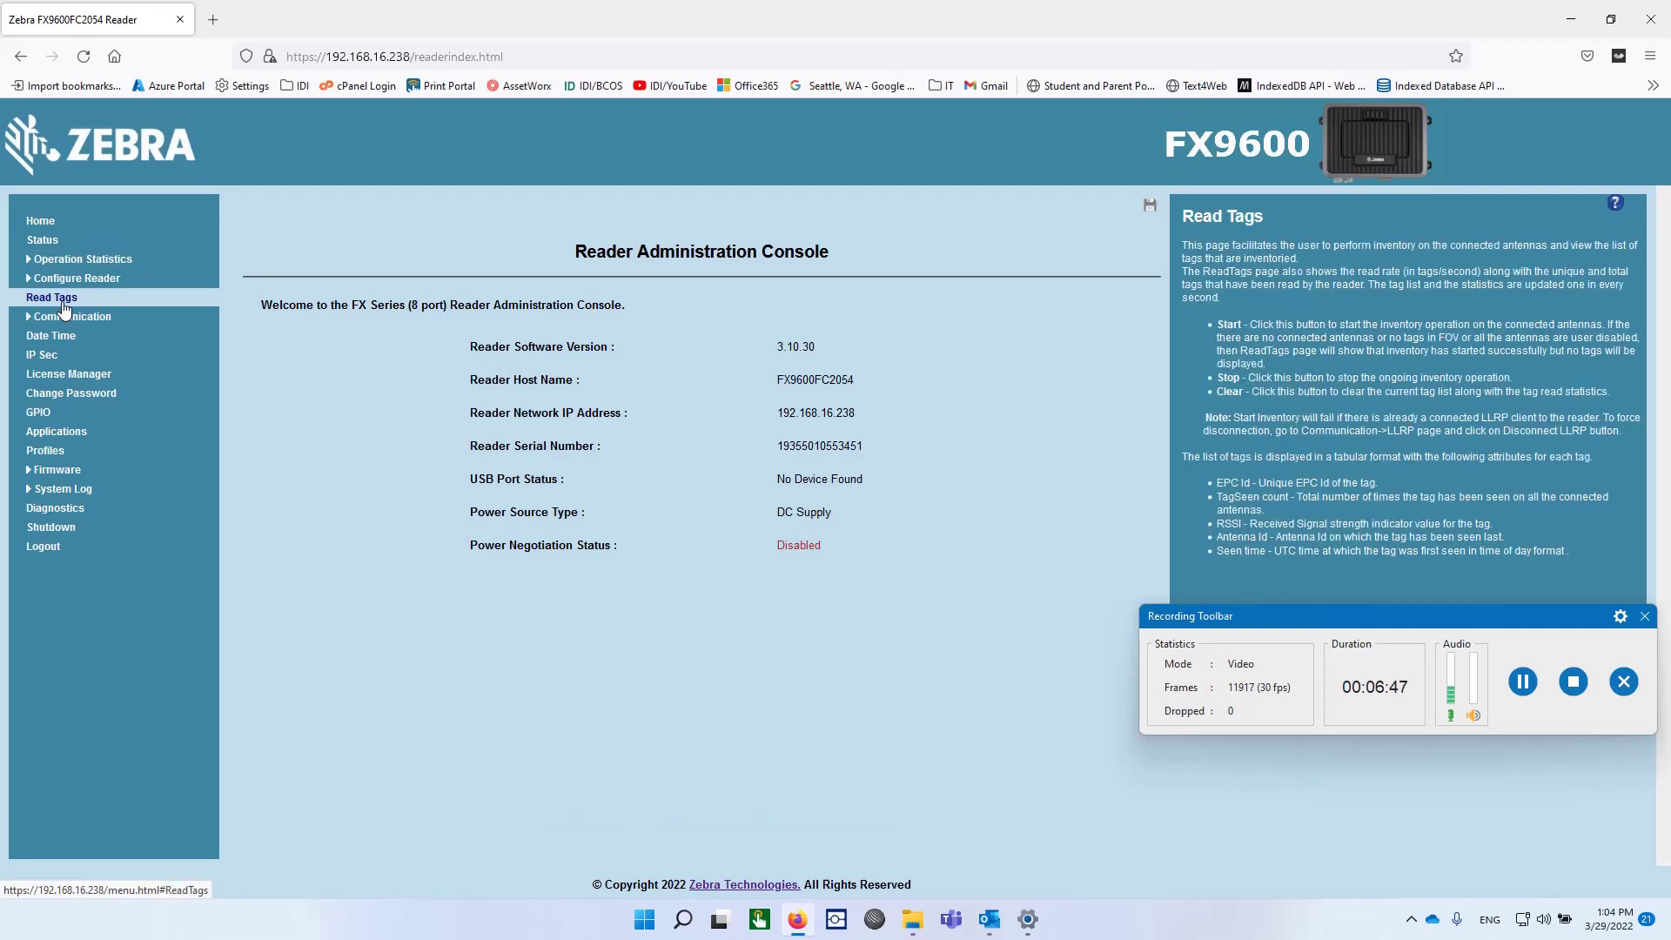
left_click_drag(1527, 635, 1528, 813)
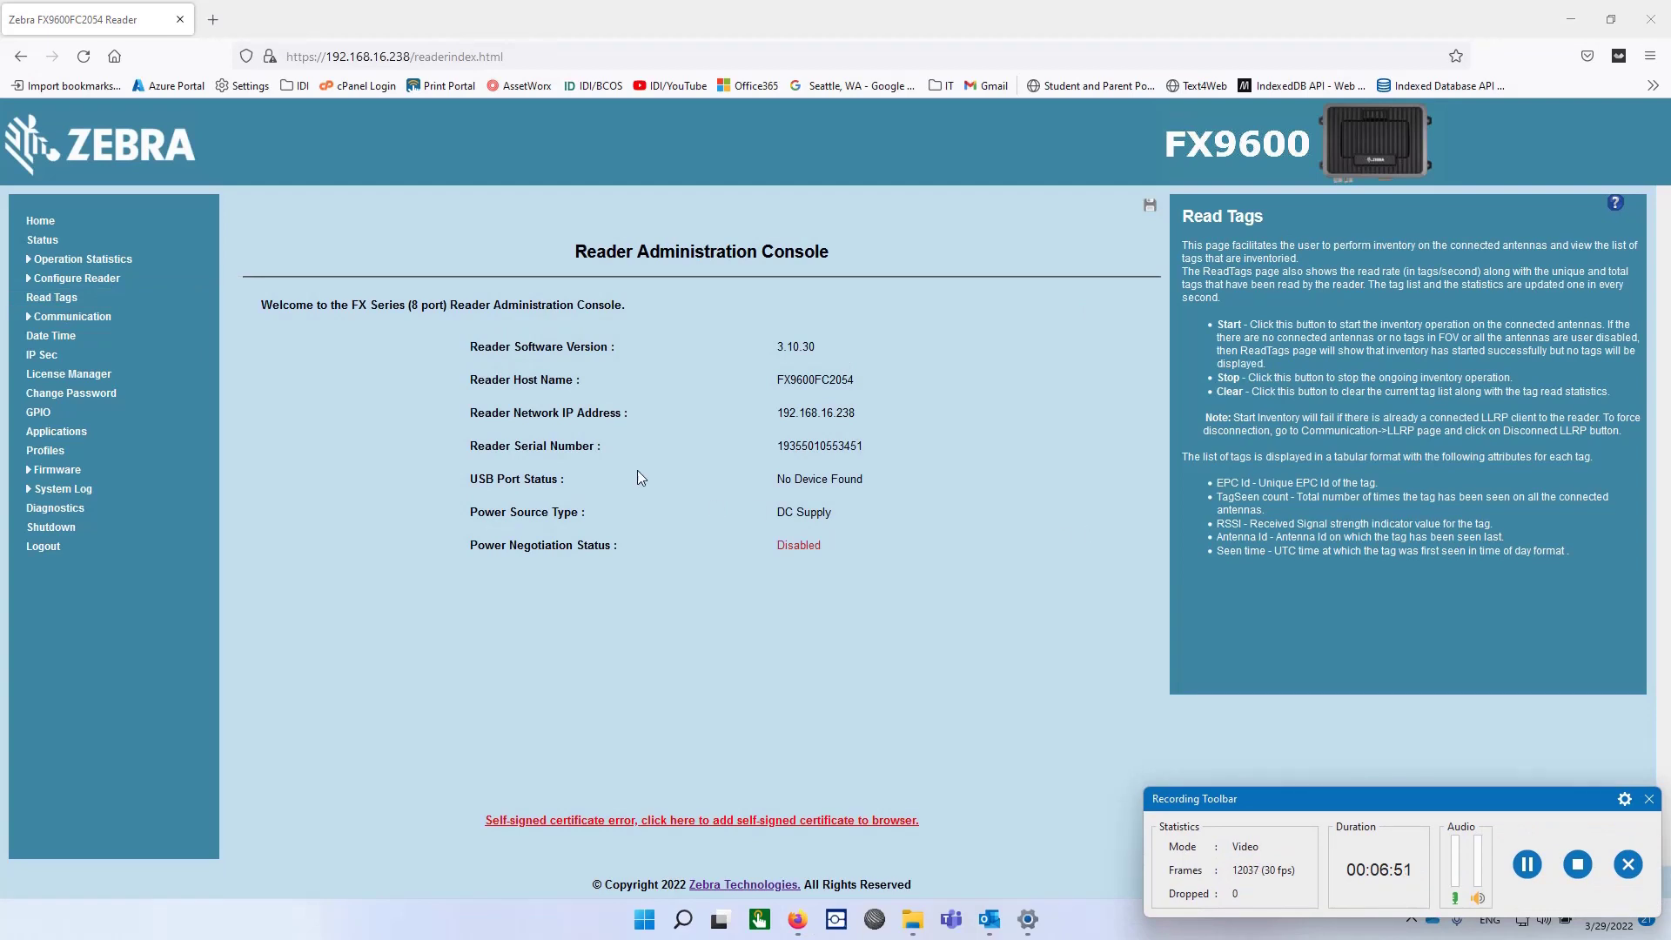
left_click(73, 301)
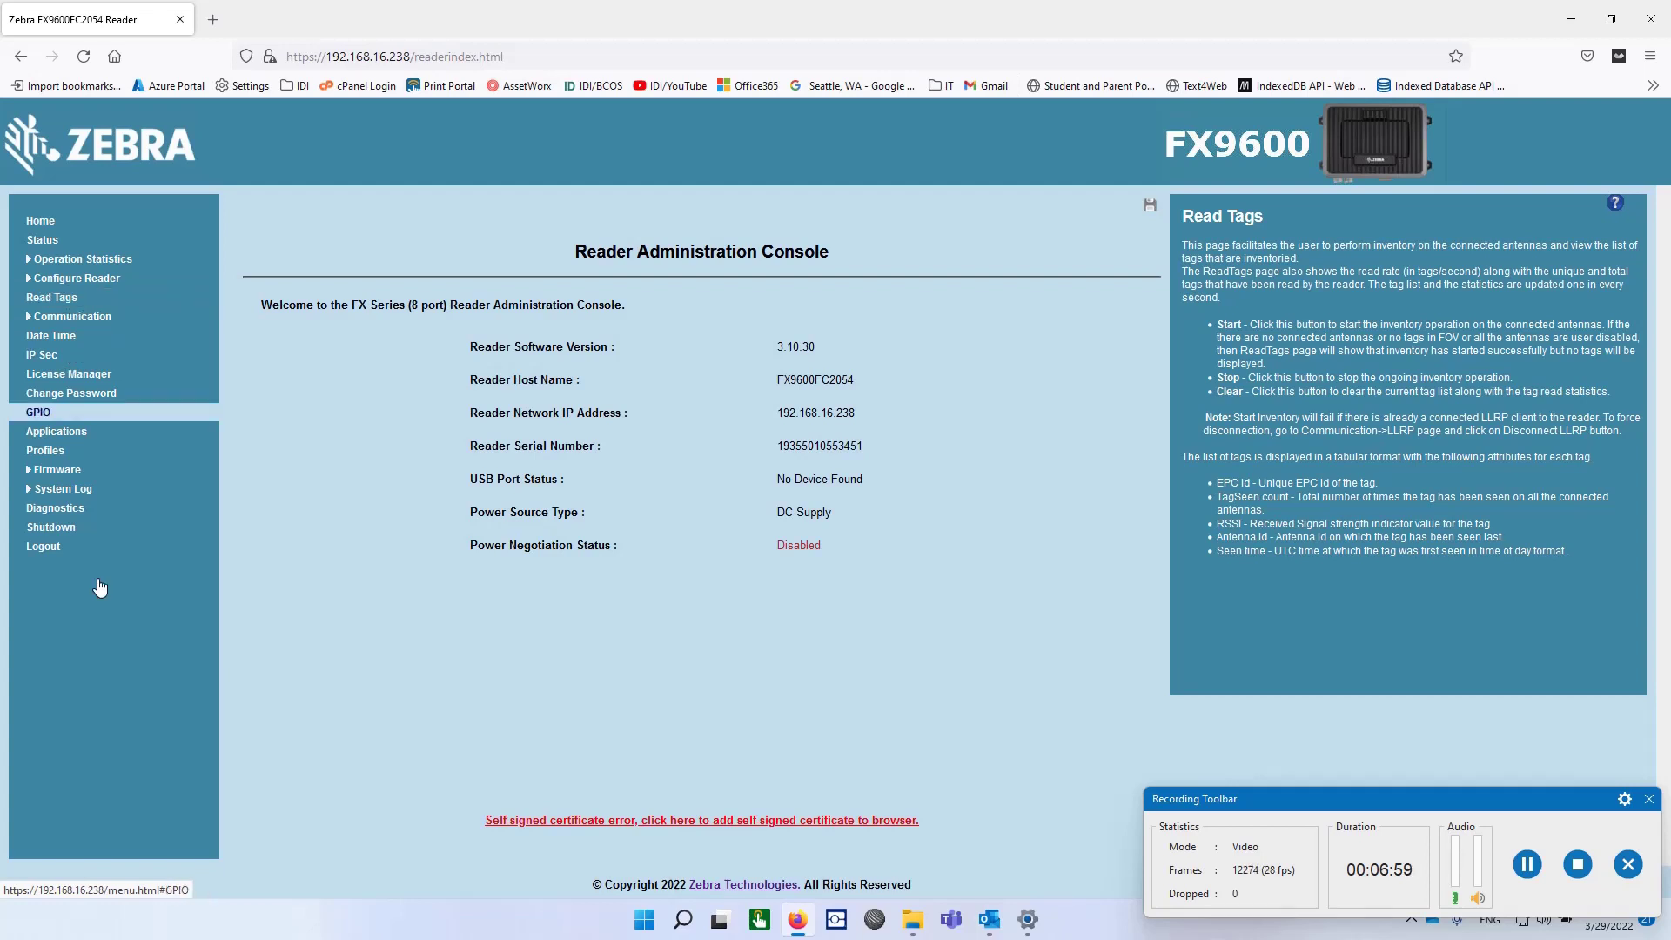
Step: Accept the reader's self-signed certificate and log back in with the saved credentials
left_click(723, 822)
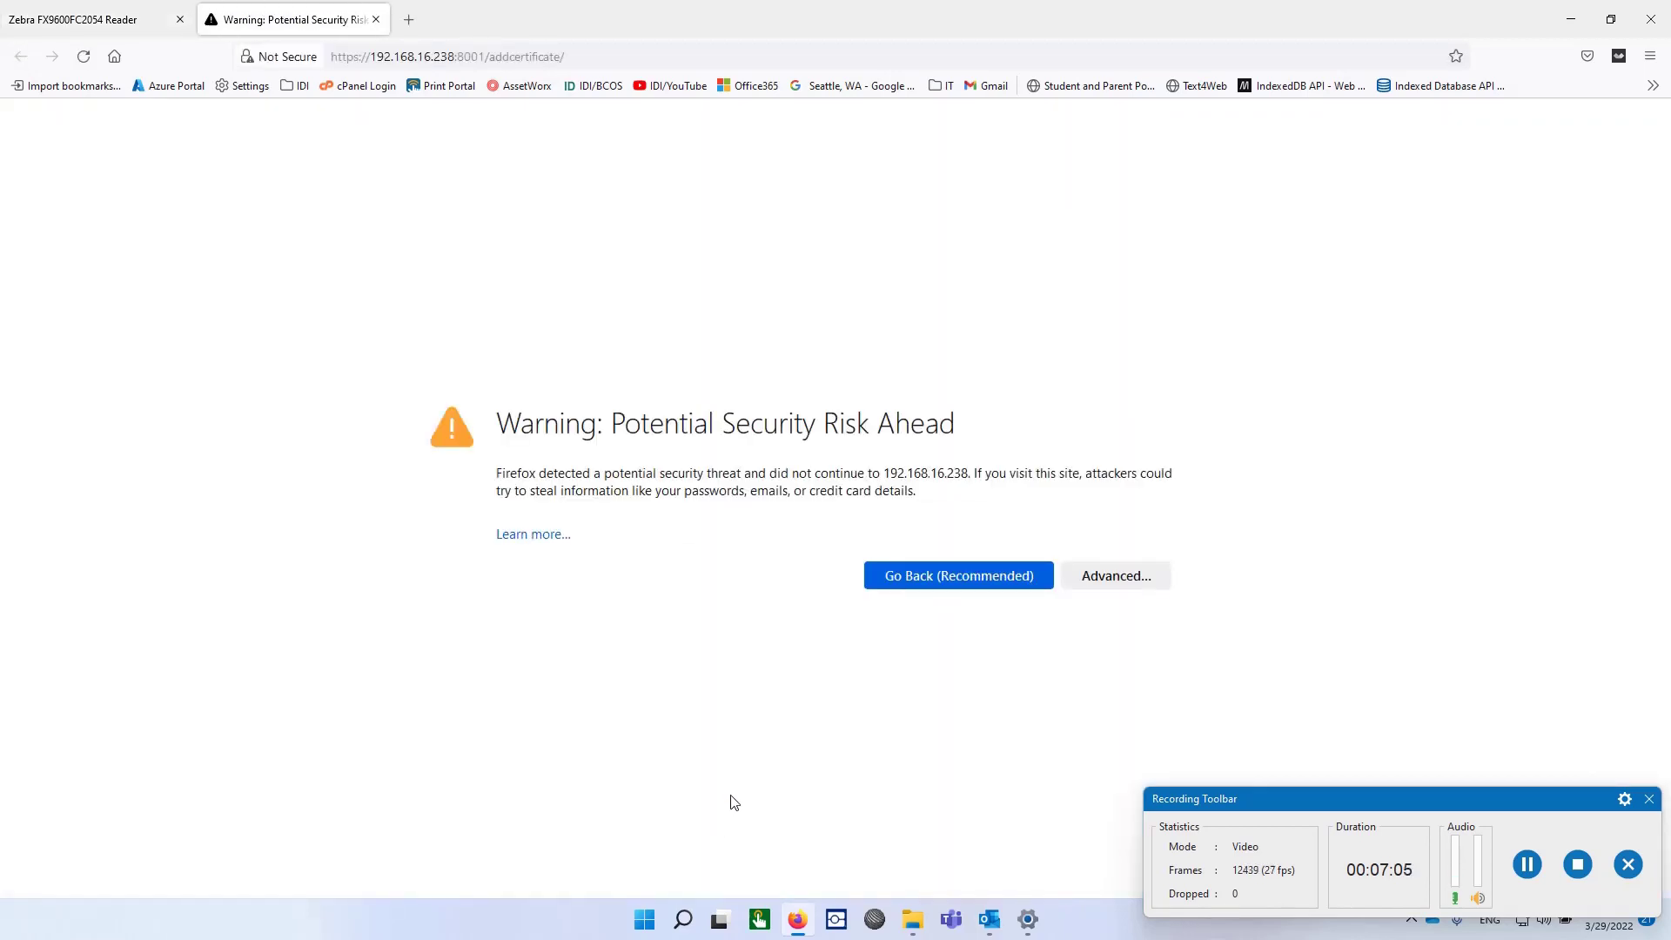
left_click(1128, 572)
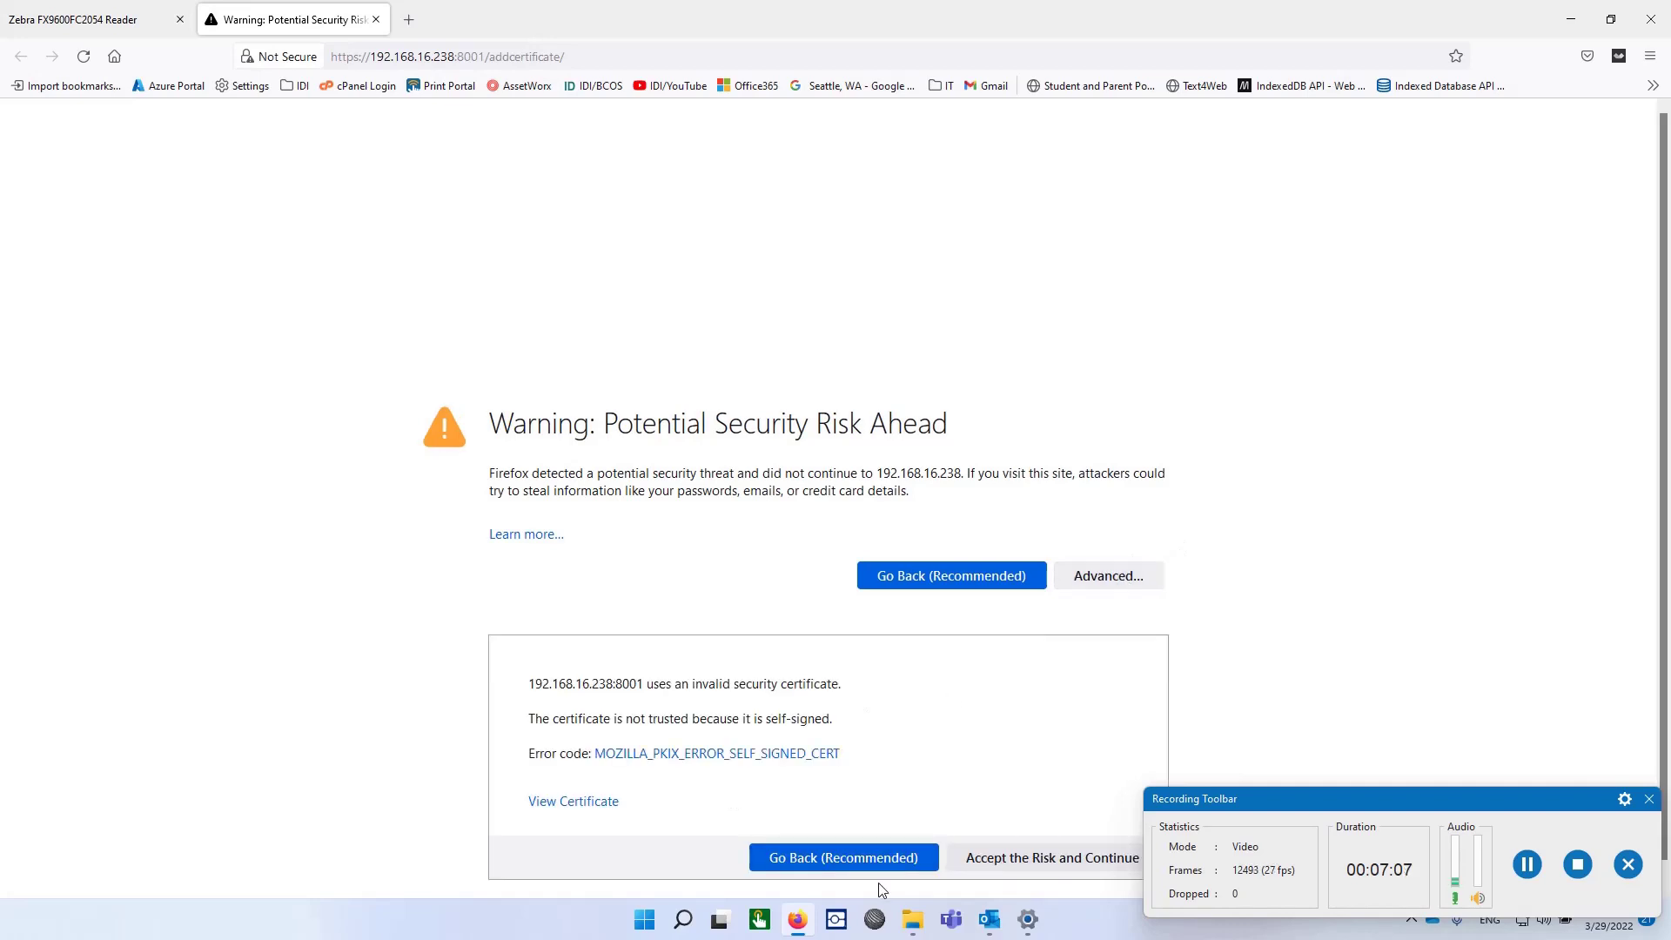
left_click(1003, 859)
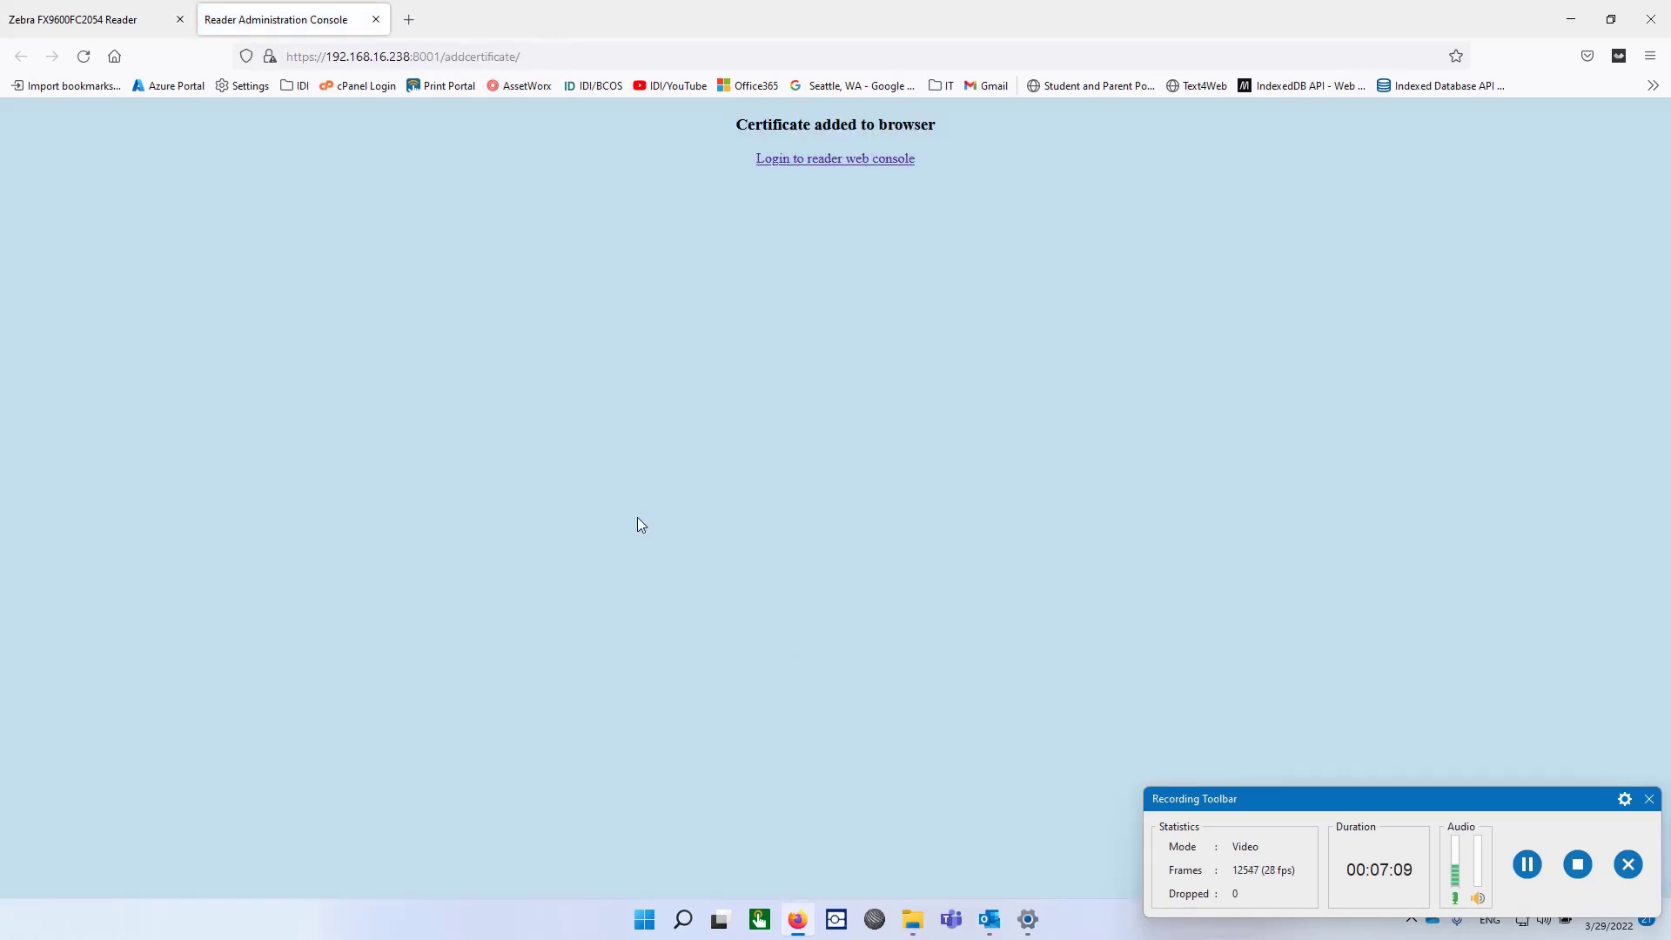
left_click(804, 157)
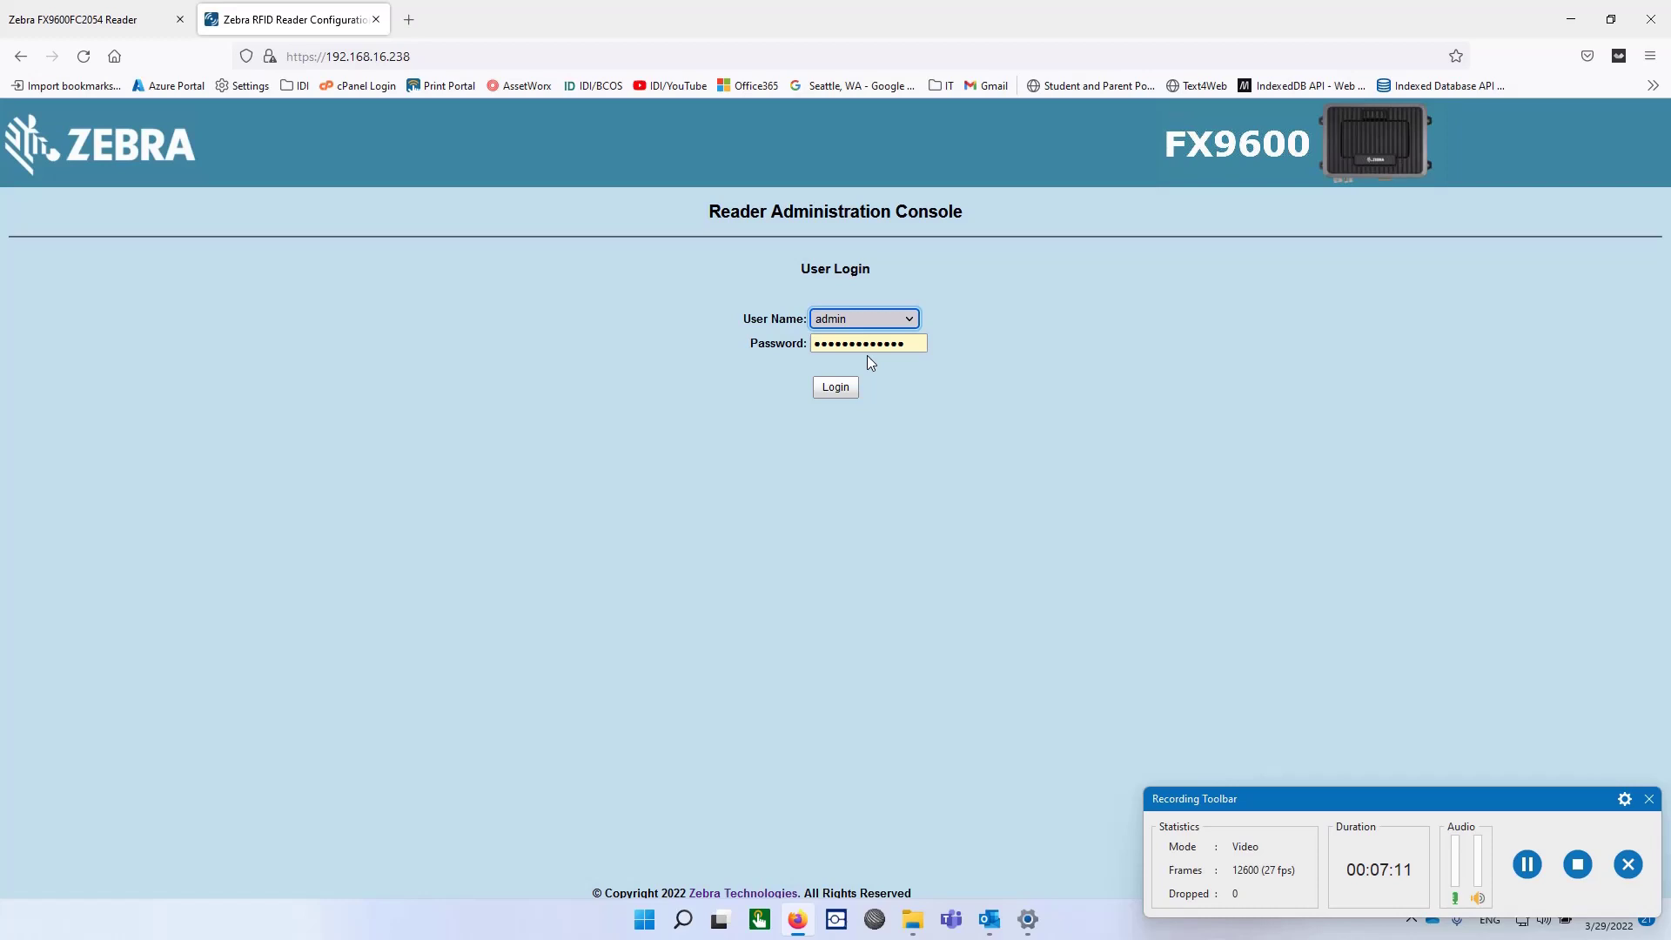
left_click(835, 391)
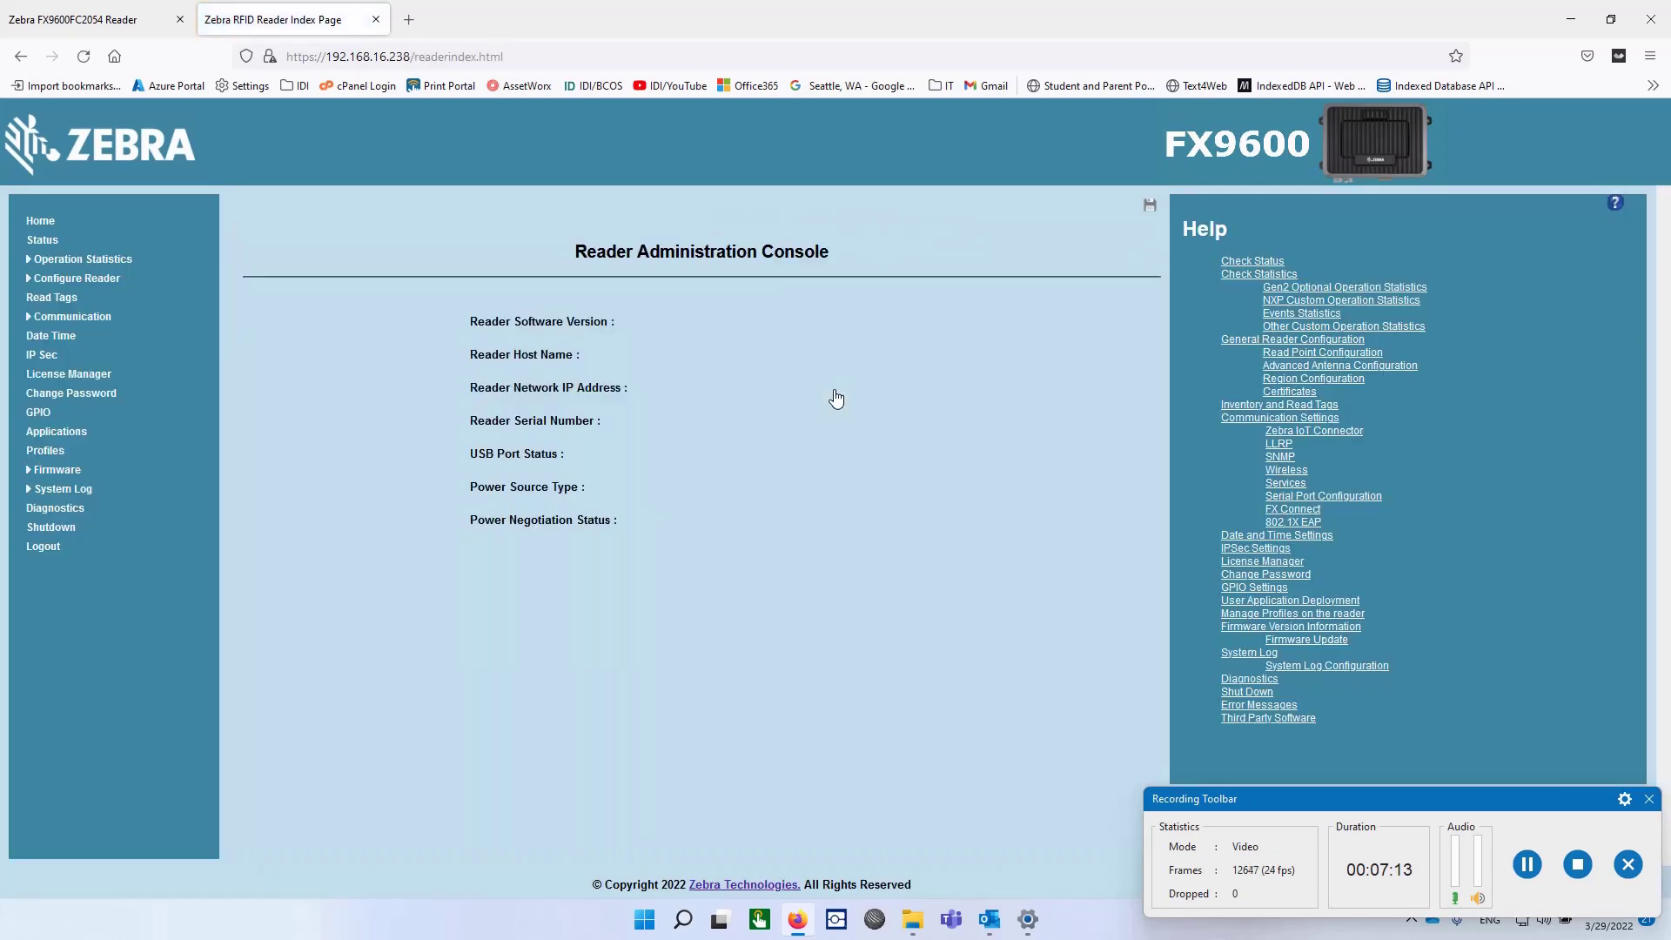
Step: Run a tag inventory on Read Tags until 10 tags are read, then return Home
left_click(72, 298)
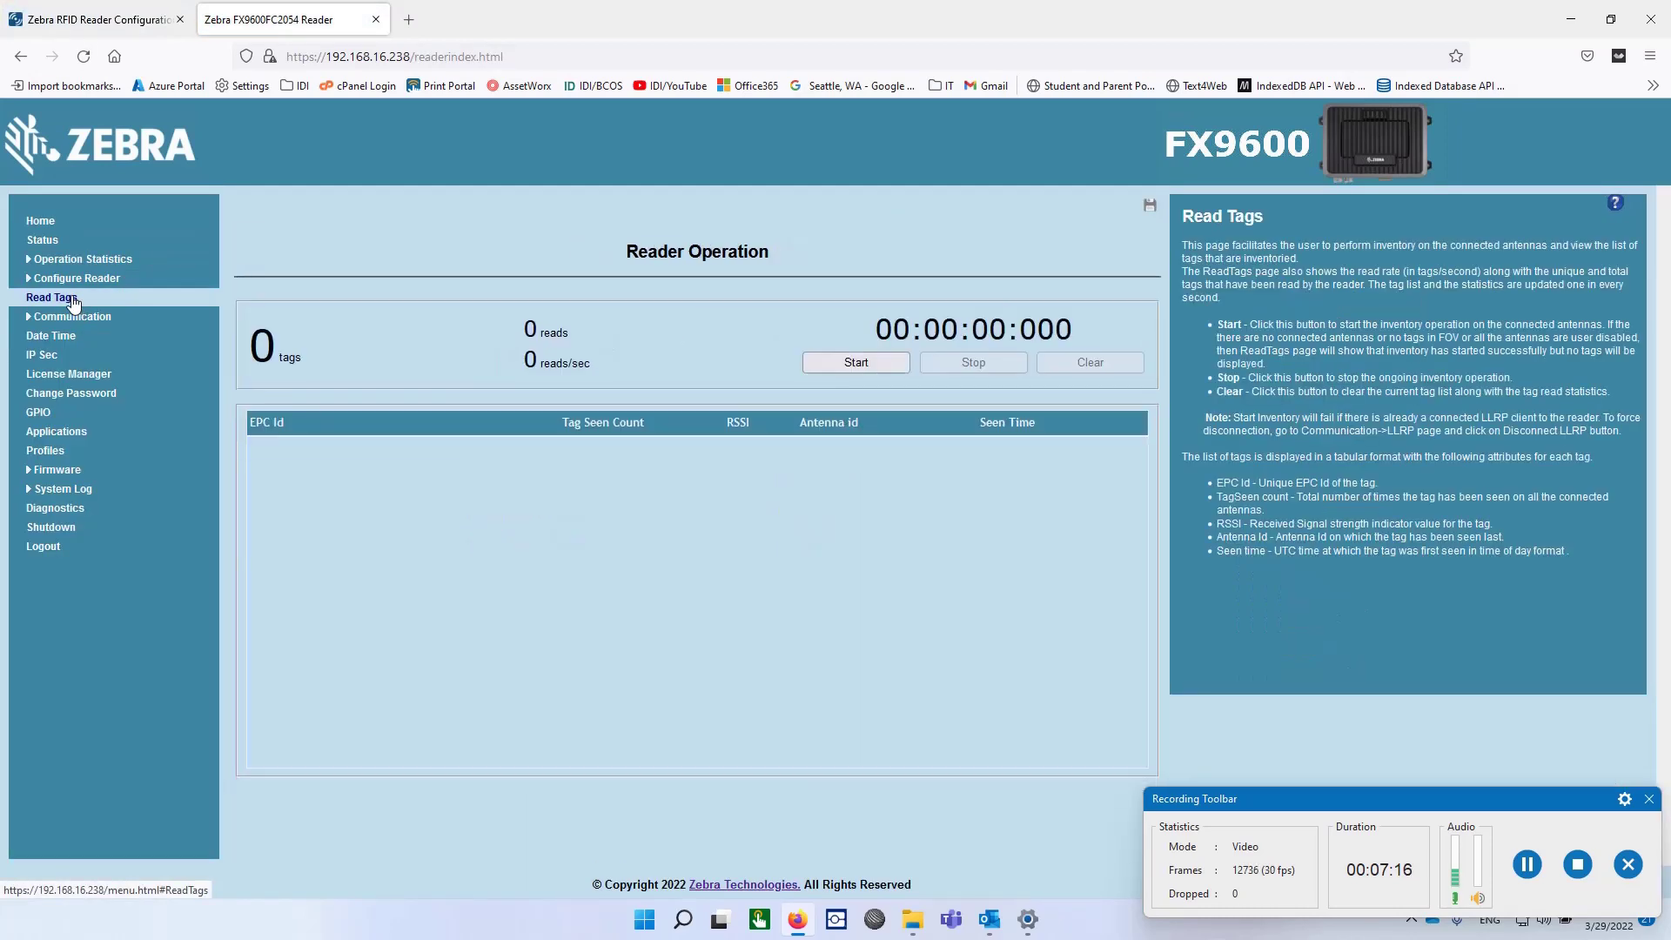
left_click(854, 364)
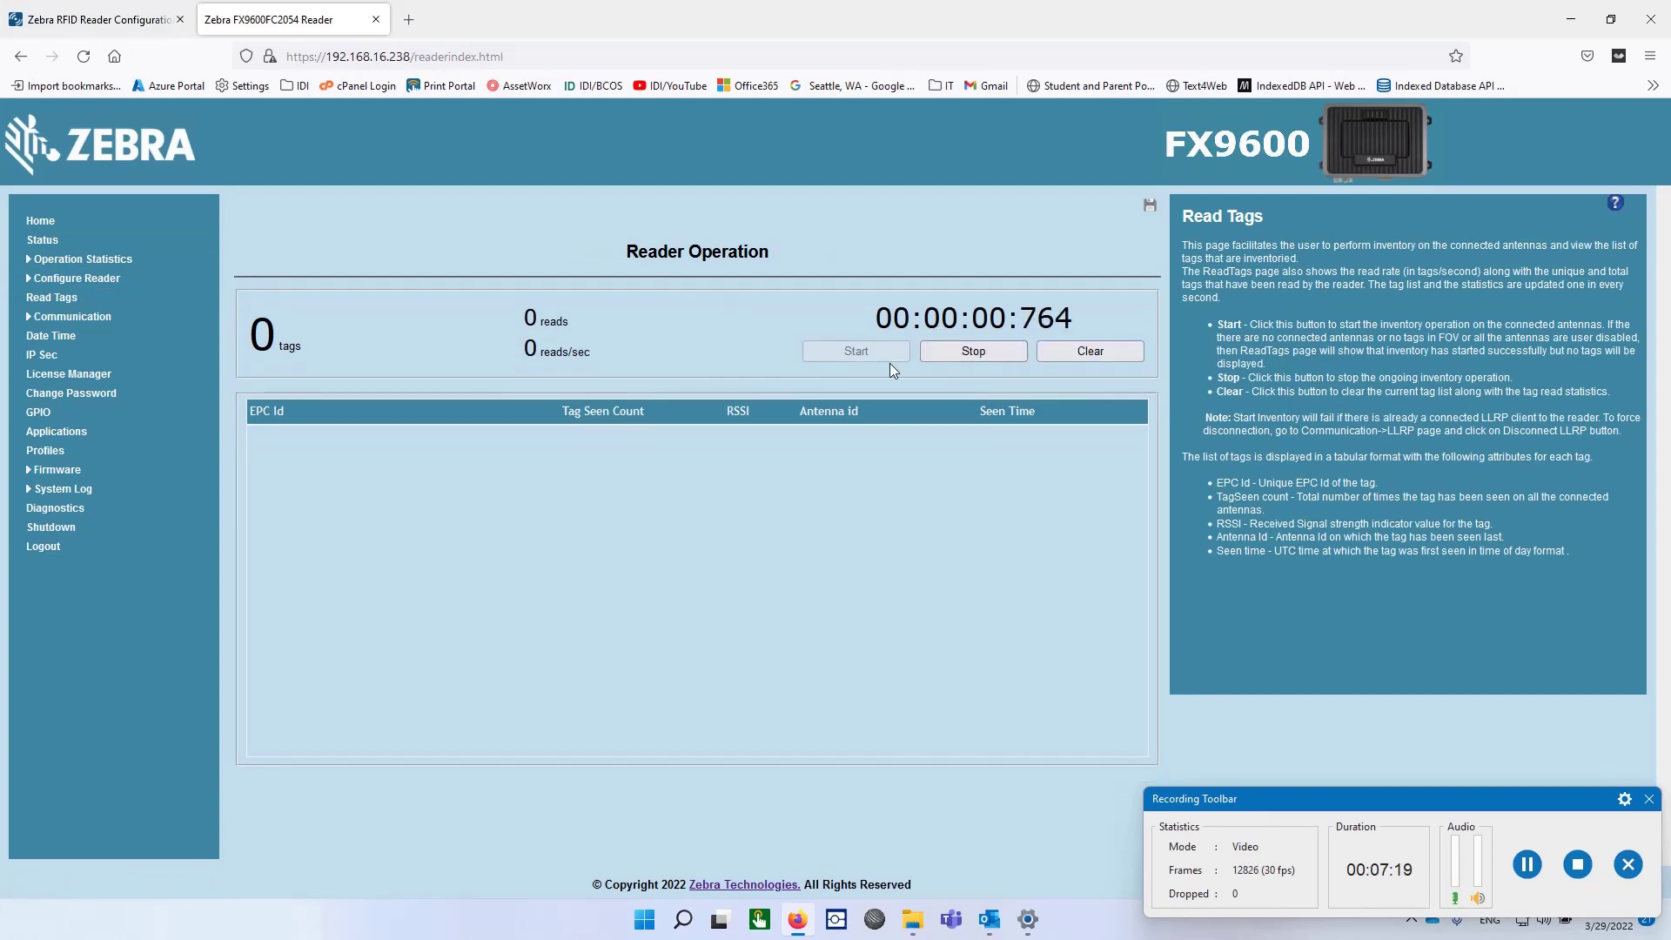
left_click(994, 351)
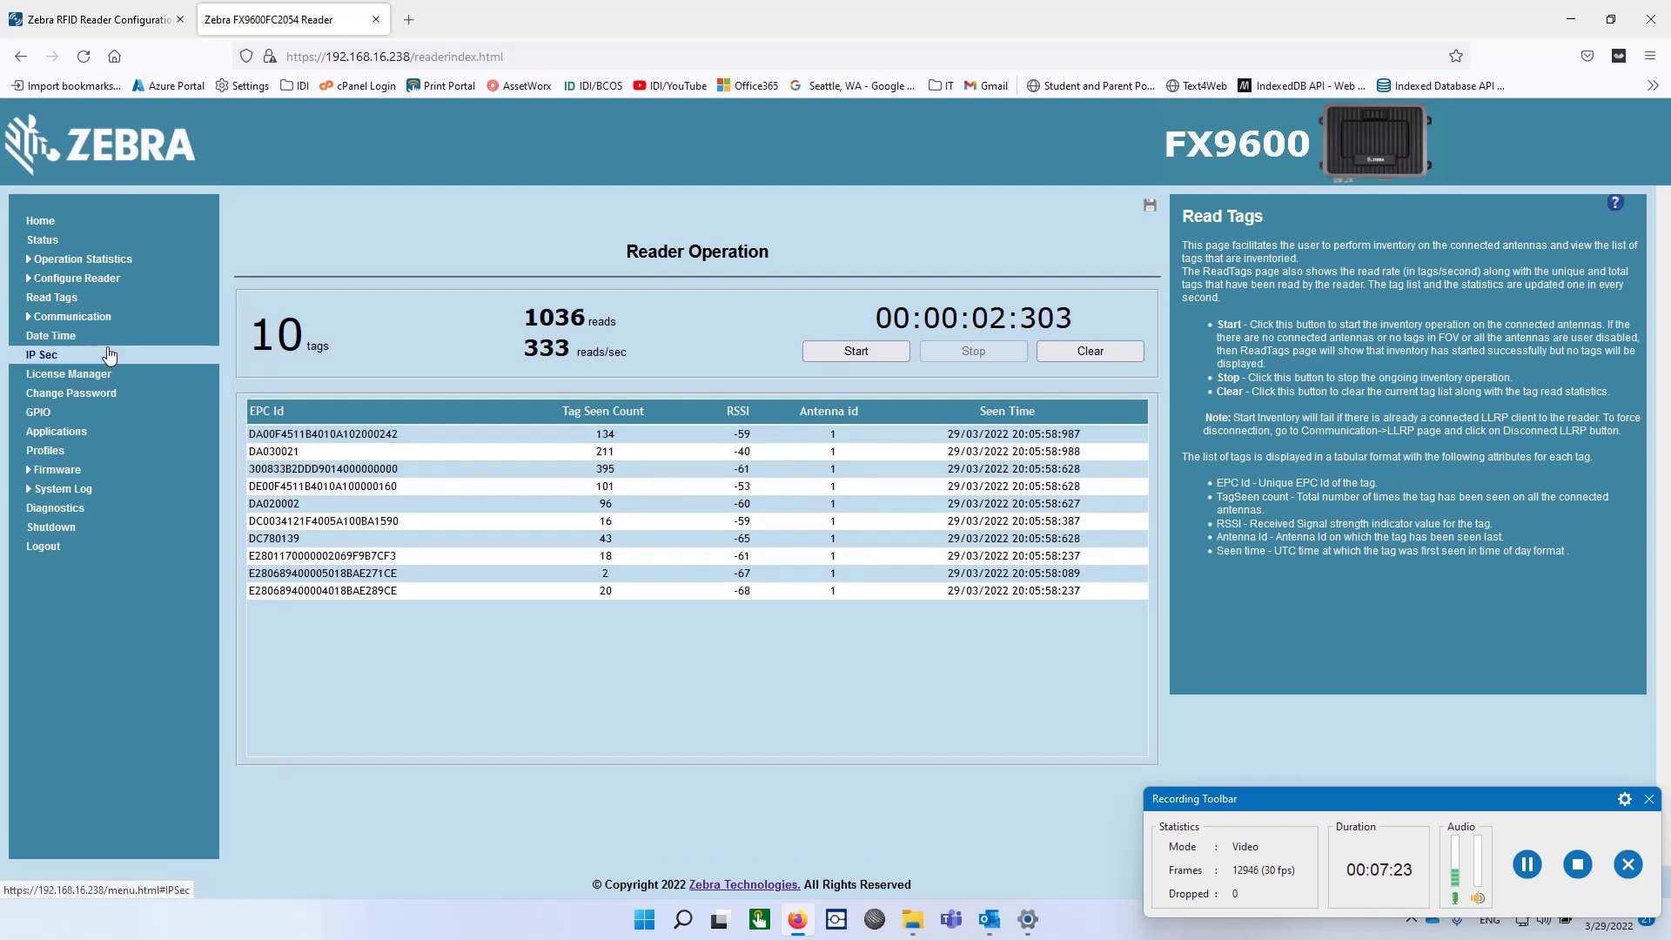
left_click(36, 224)
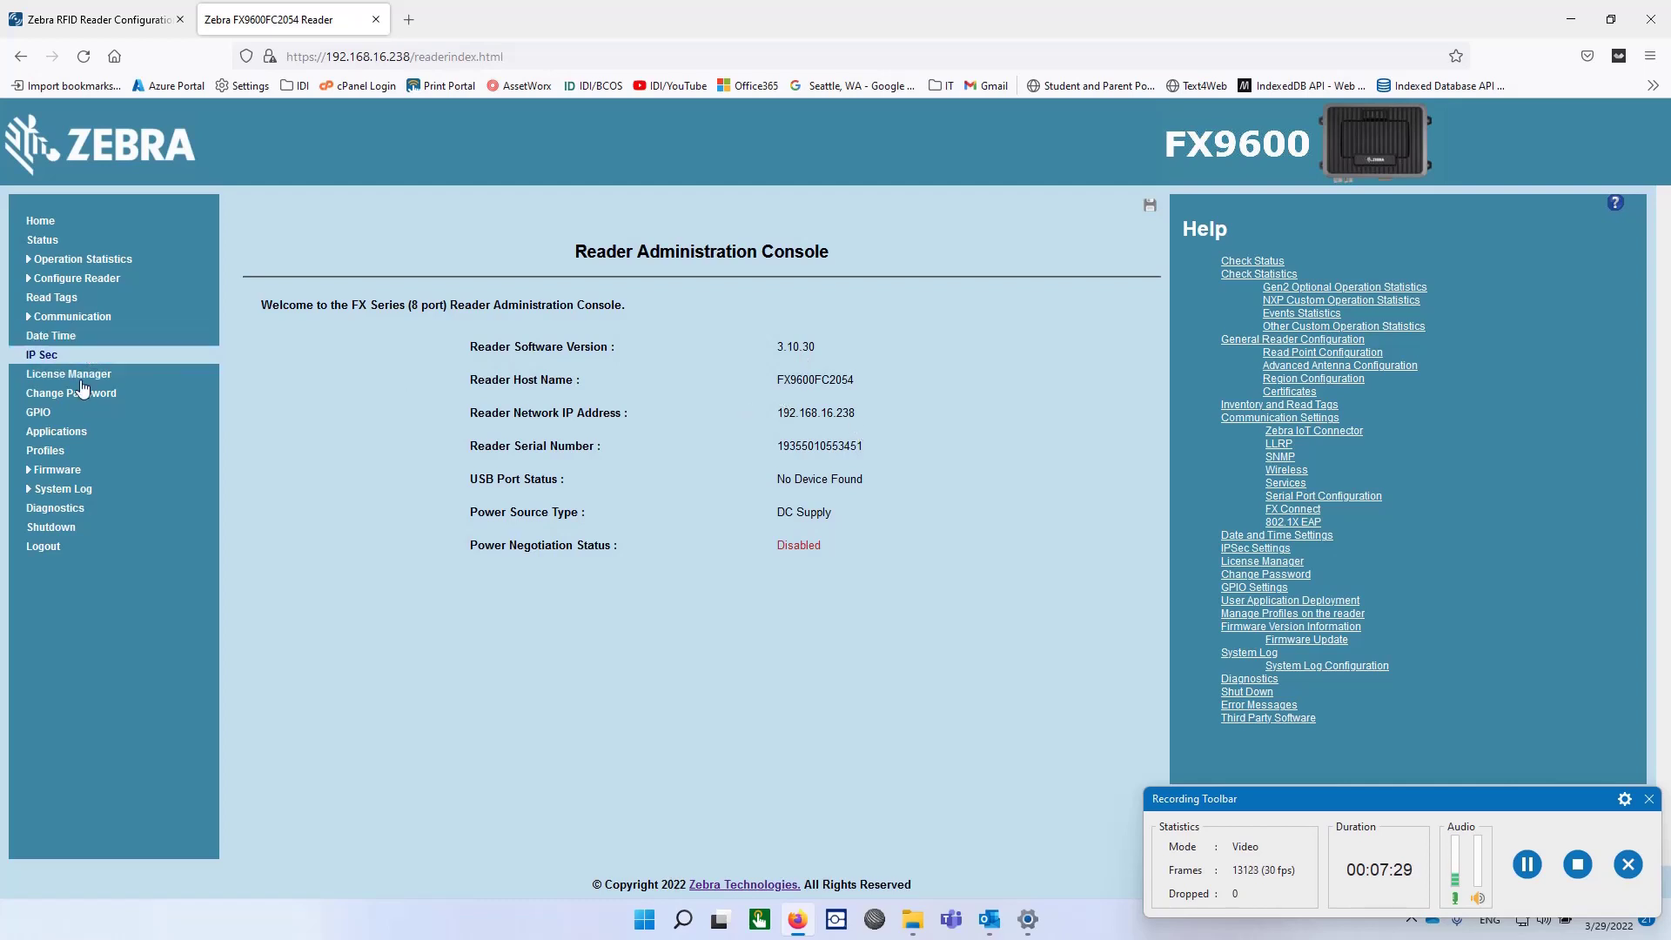
Step: Keep Obtain IPv4 Address via DHCP set to On, note 192.168.16.238, and log out
left_click(73, 316)
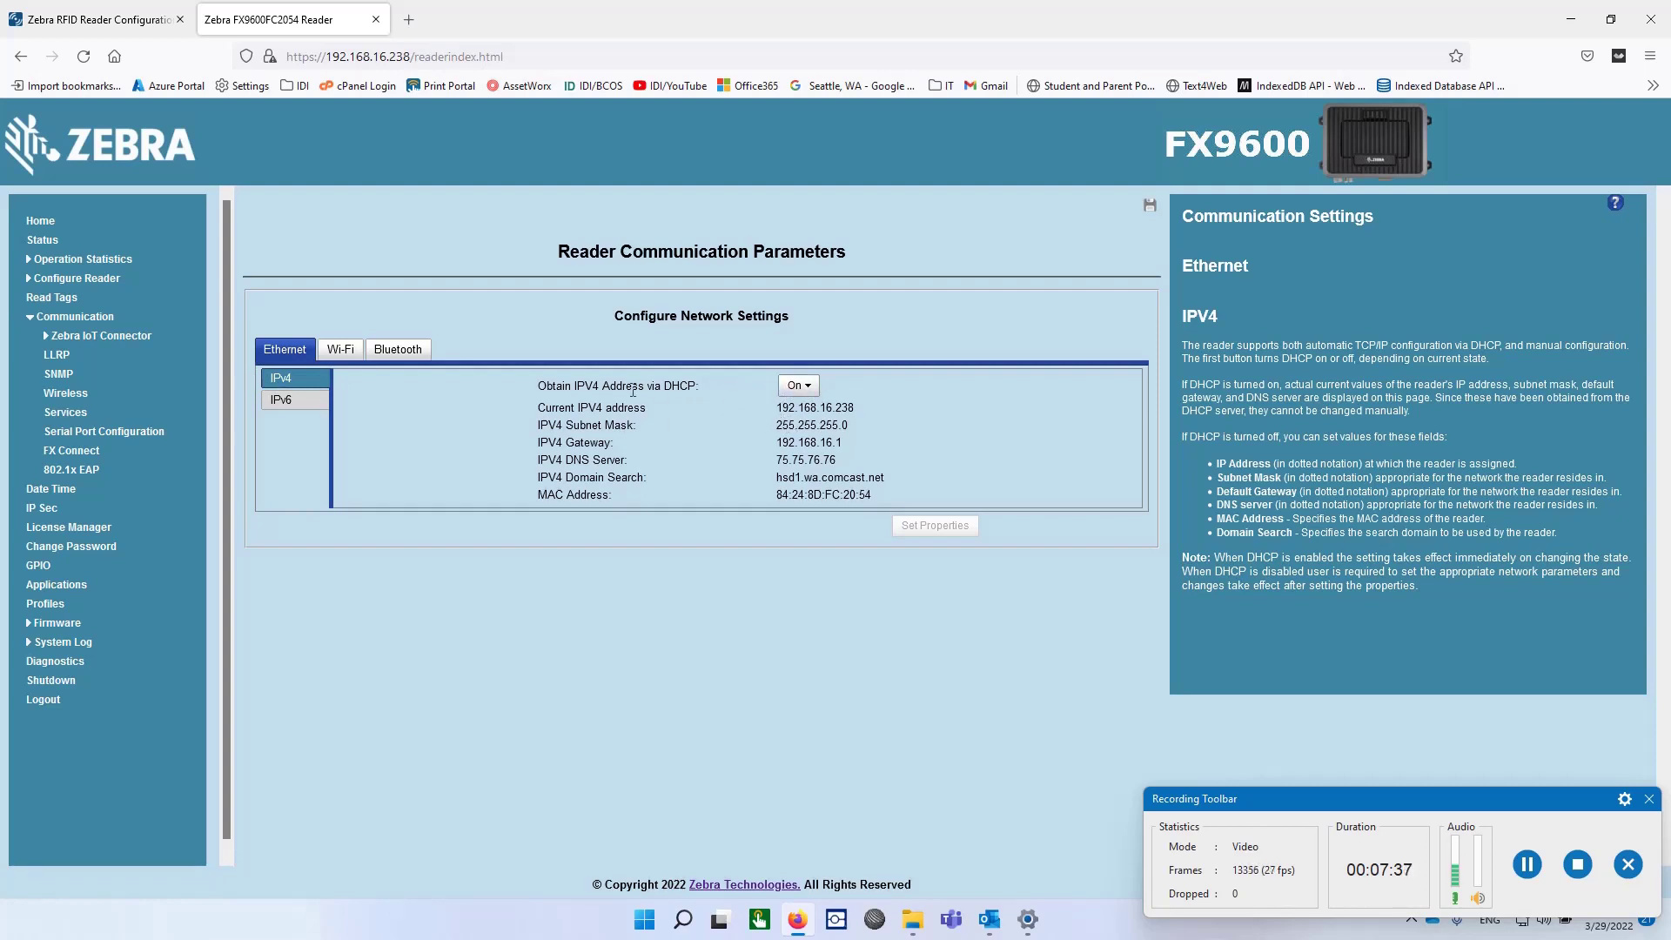
left_click(798, 387)
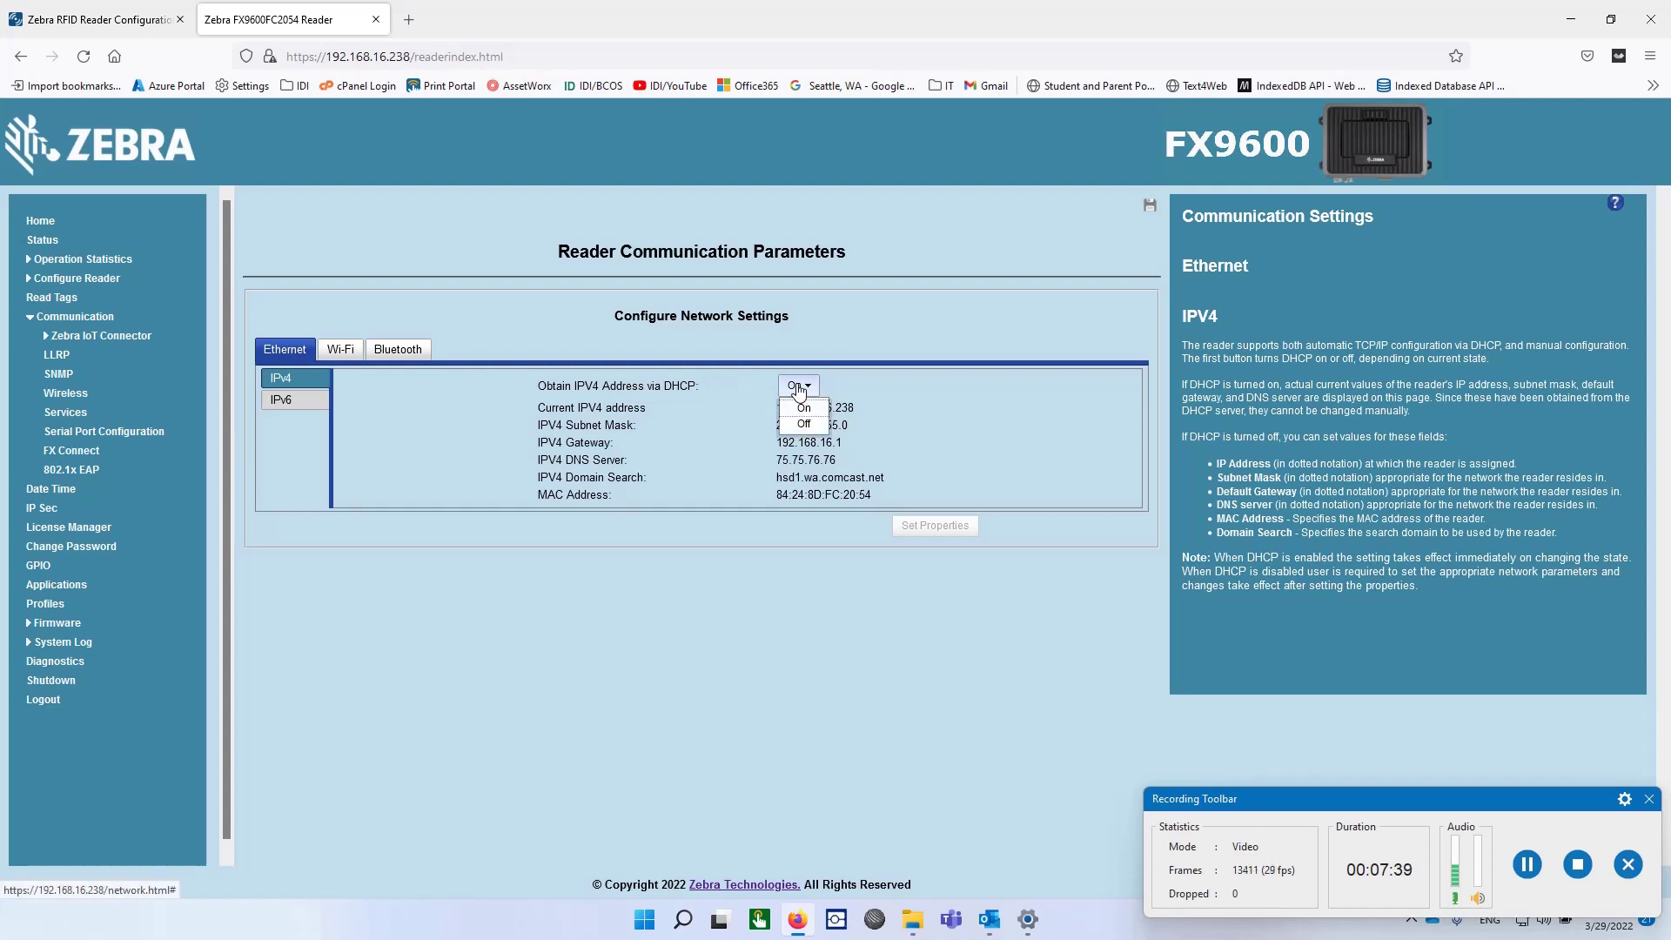
left_click(798, 388)
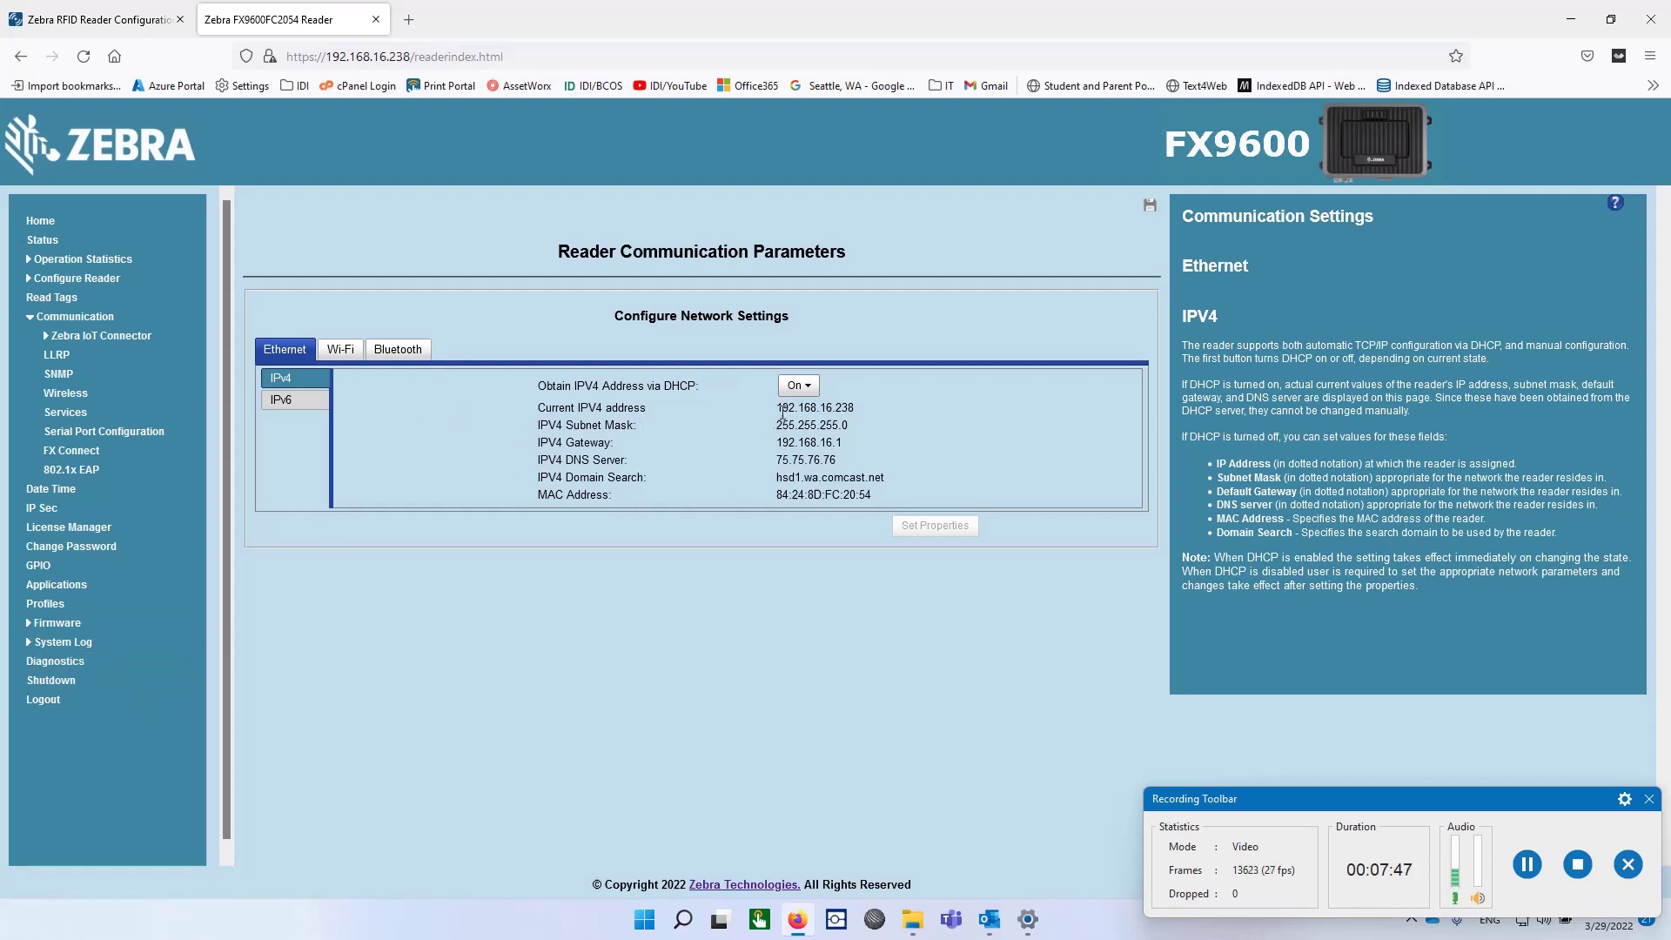
left_click_drag(779, 407, 856, 404)
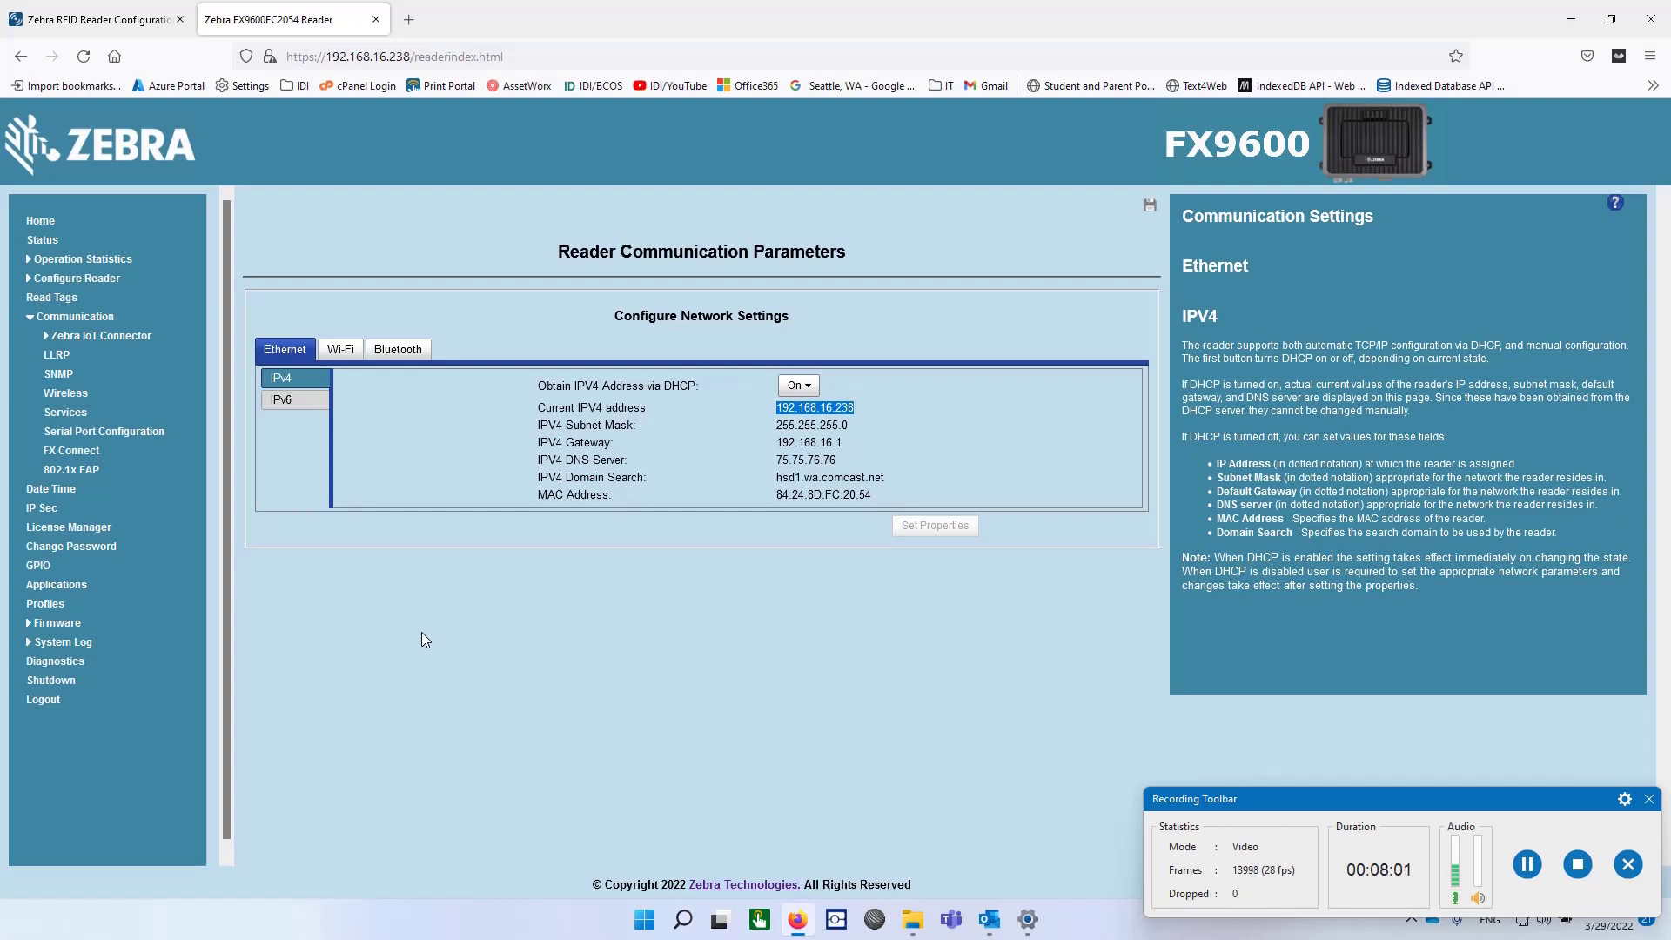
left_click(40, 701)
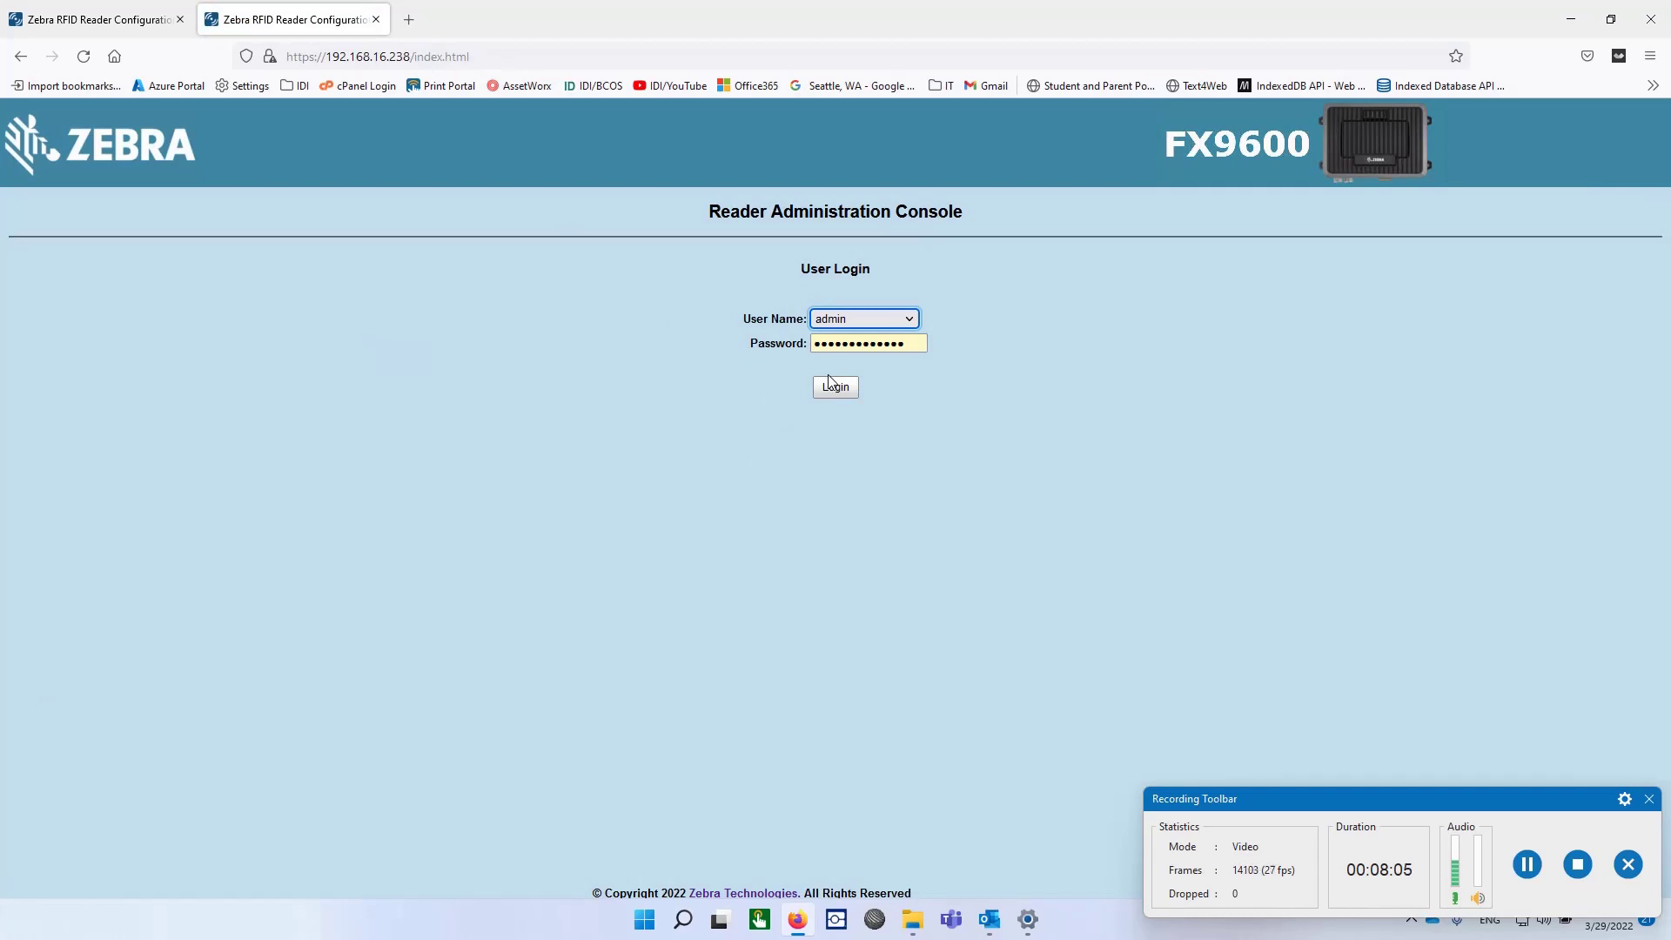
left_click(836, 388)
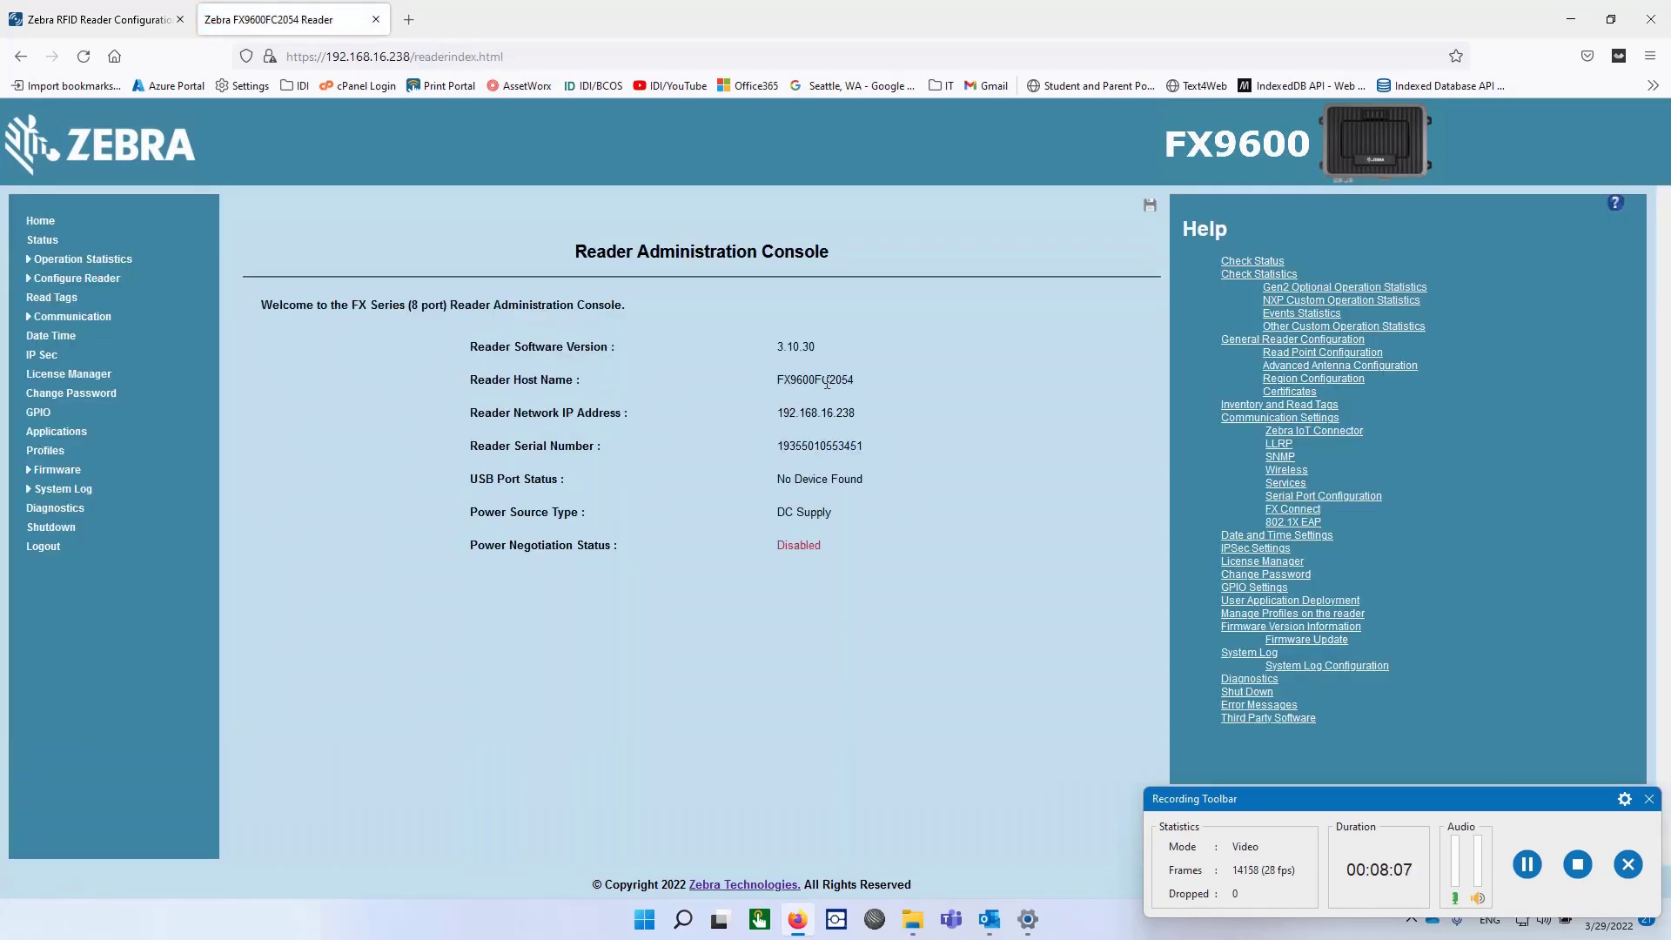
left_click(288, 57)
left_click_drag(288, 57, 363, 58)
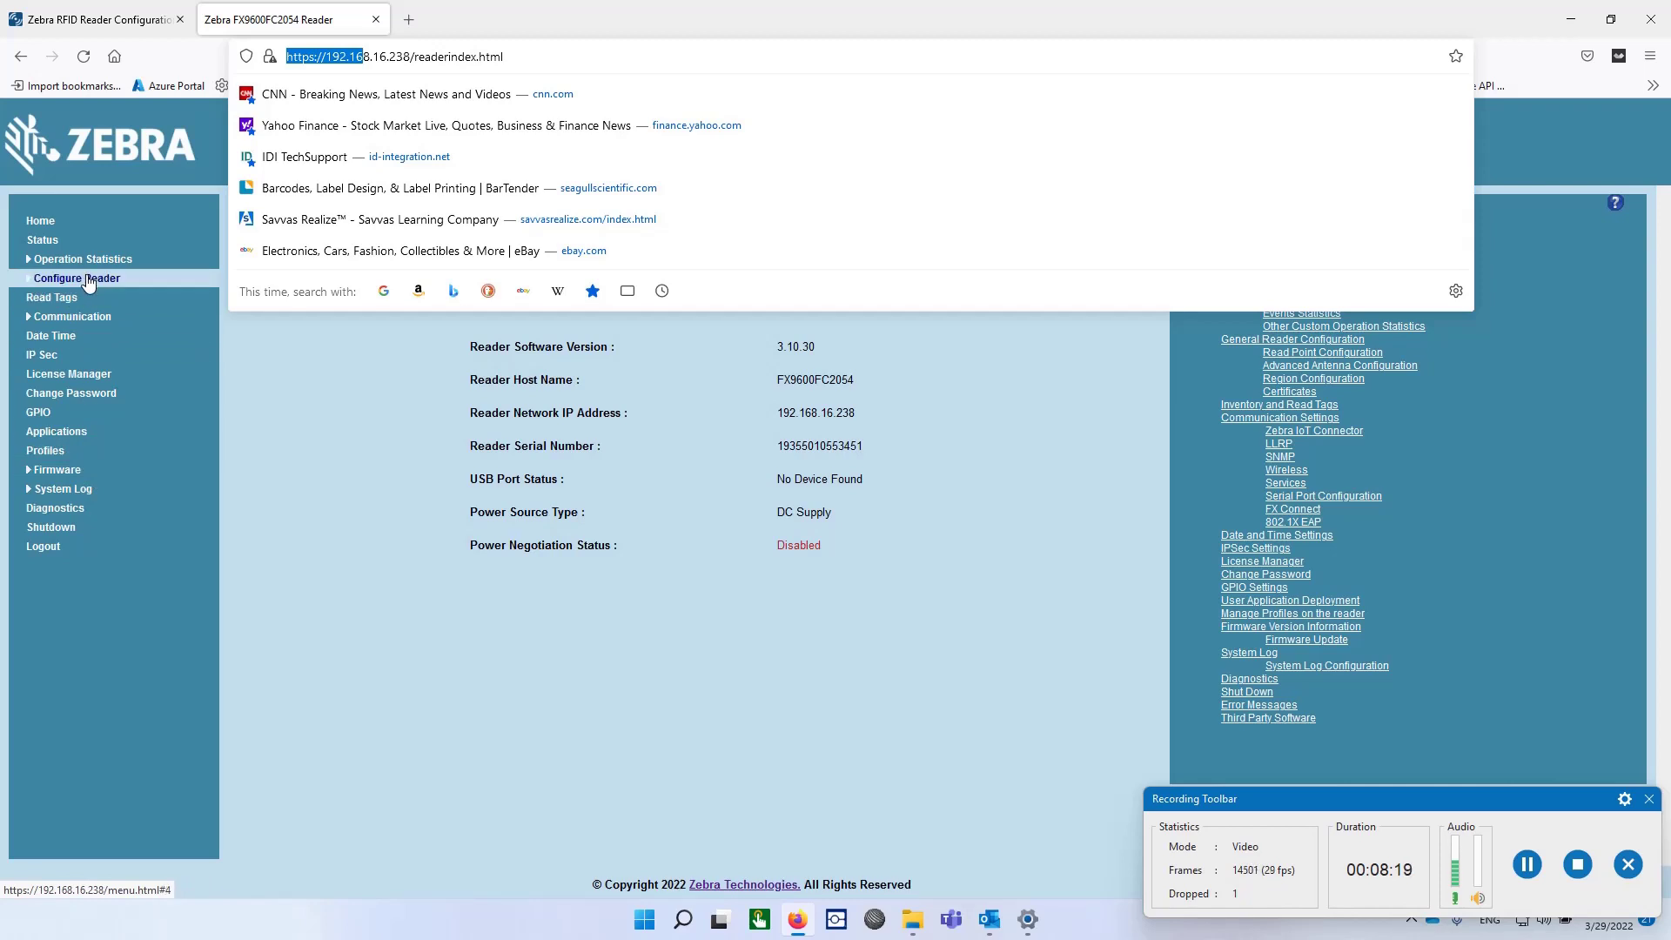
left_click(523, 746)
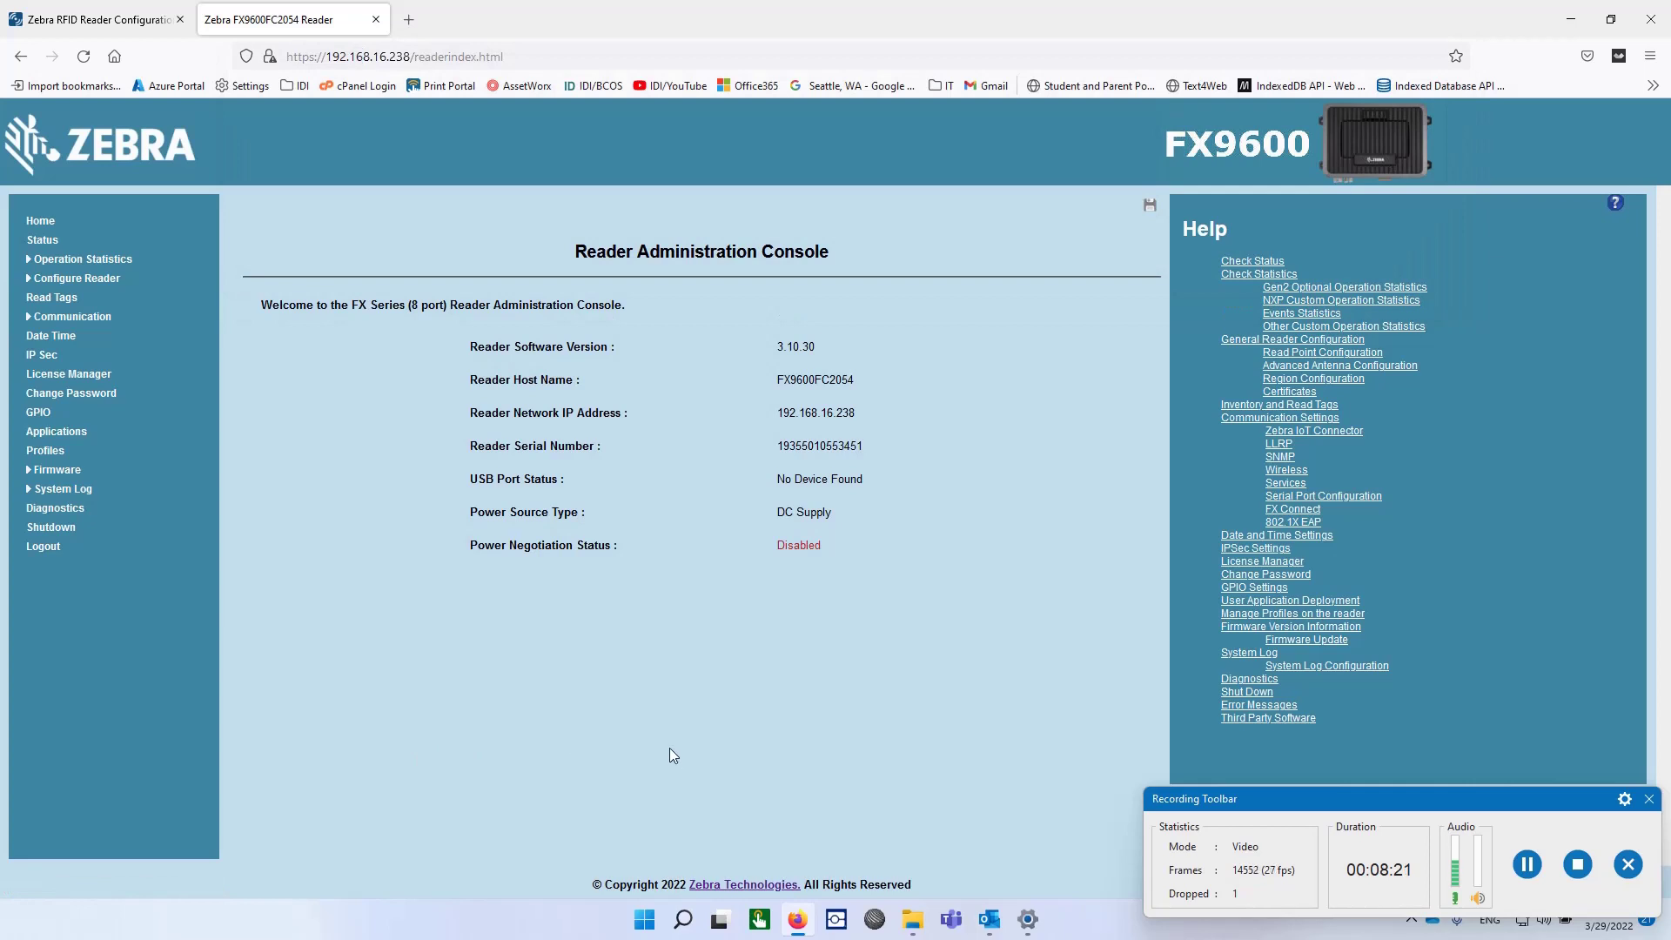